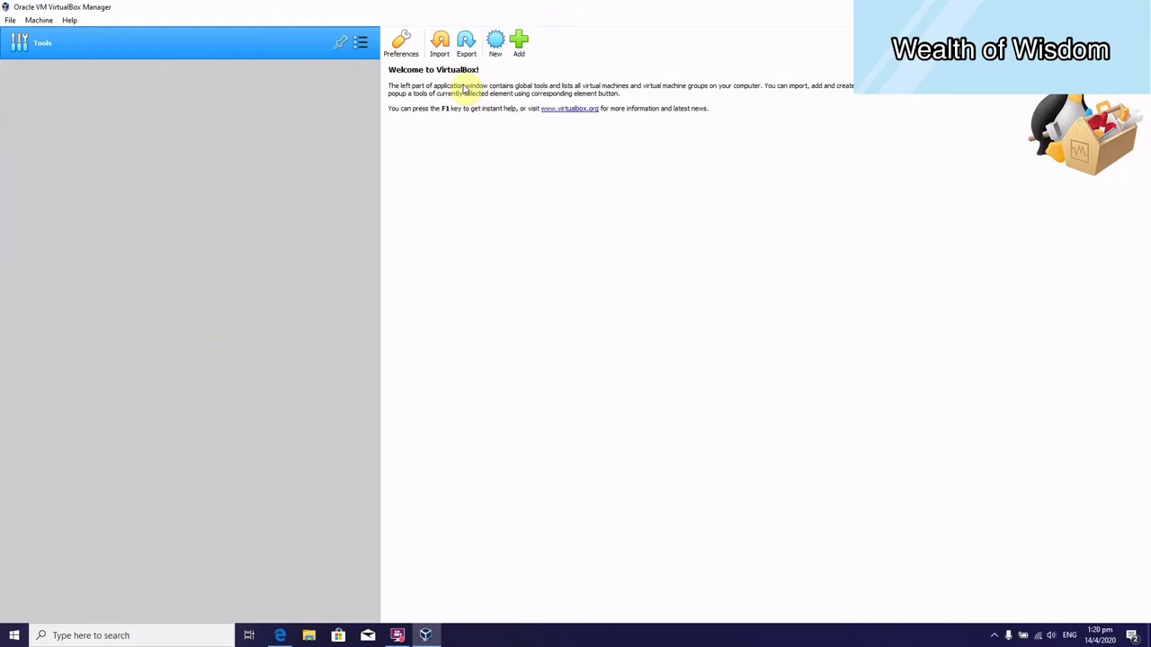
Start a new virtual machine named clm-oraol7-rac1 with Linux, Oracle (64-bit) as the OS type.
click(495, 45)
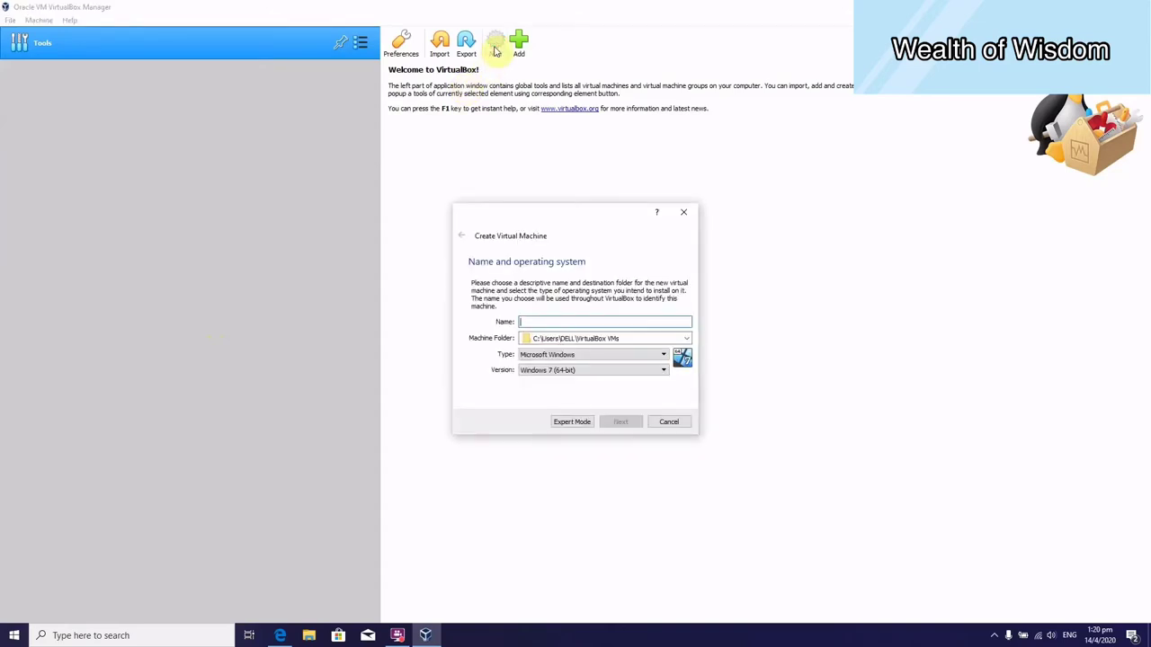
text(dm-orad7-rac1)
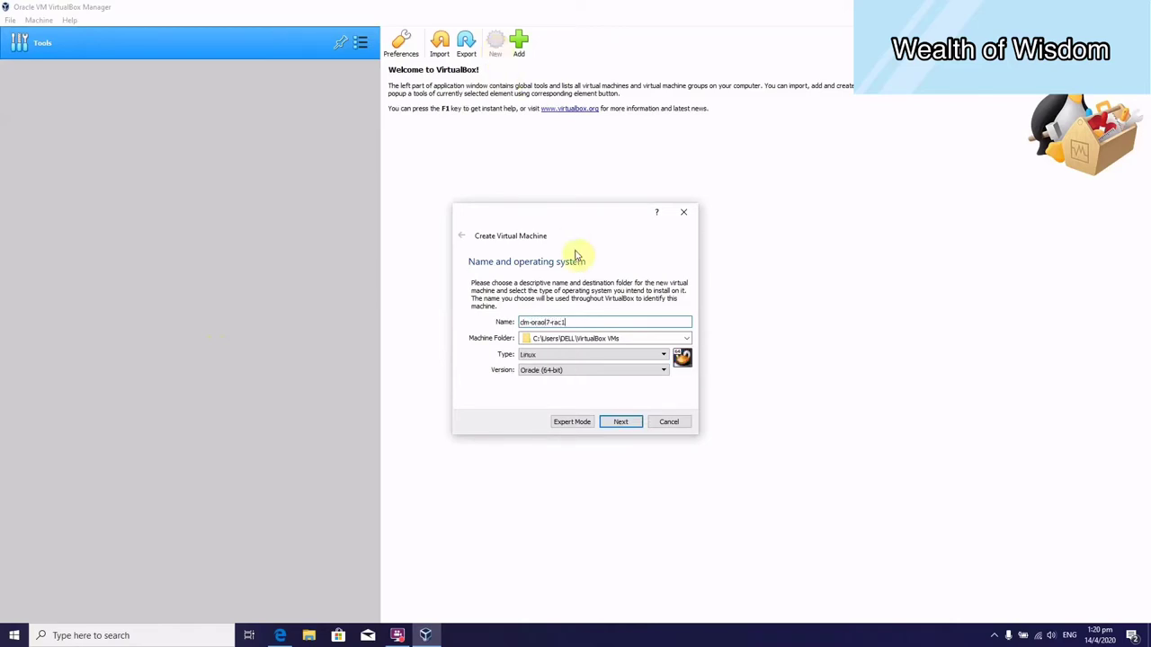
click(641, 425)
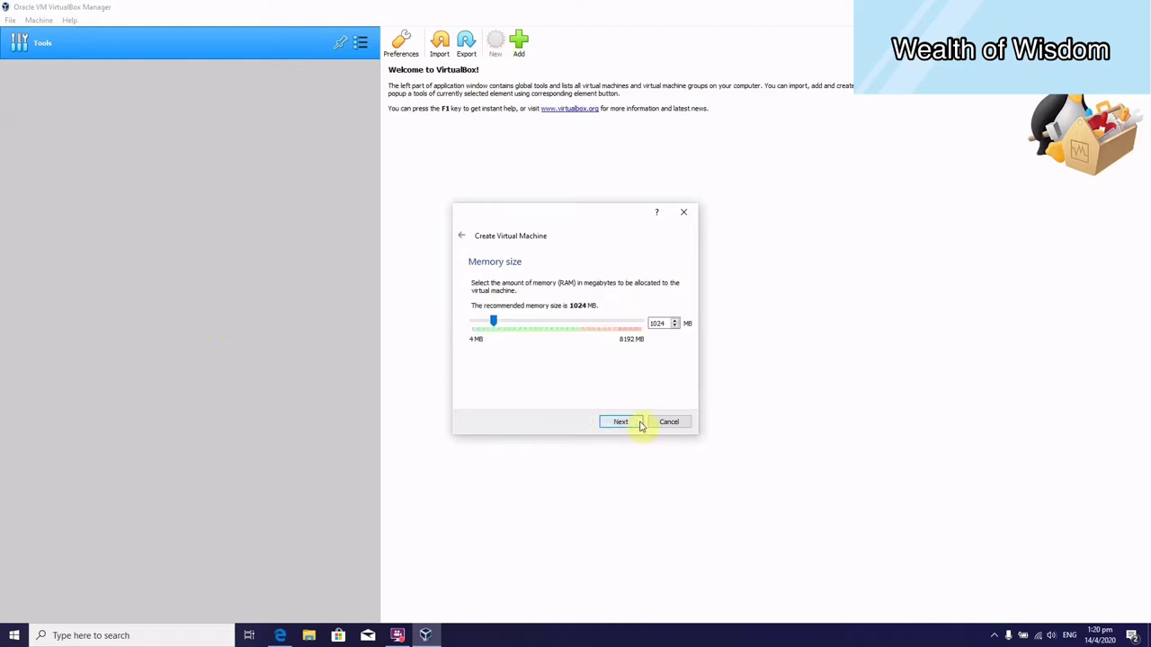
Give the machine 4096 MB of memory and choose to create a new virtual hard disk.
double_click(662, 322)
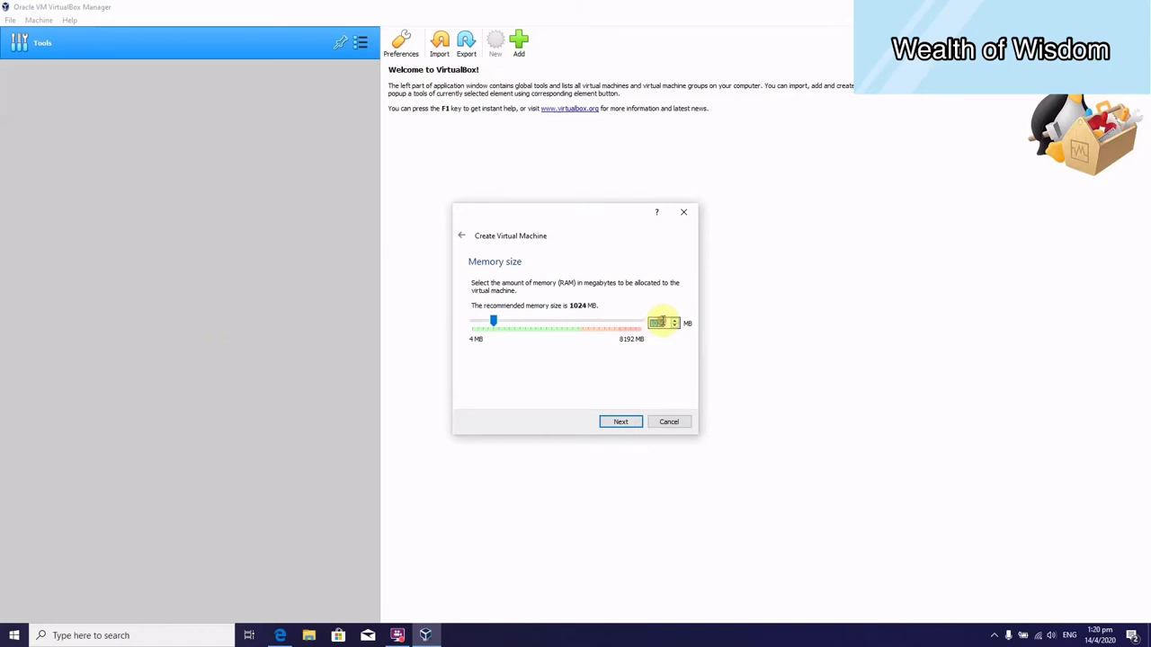
text(4096)
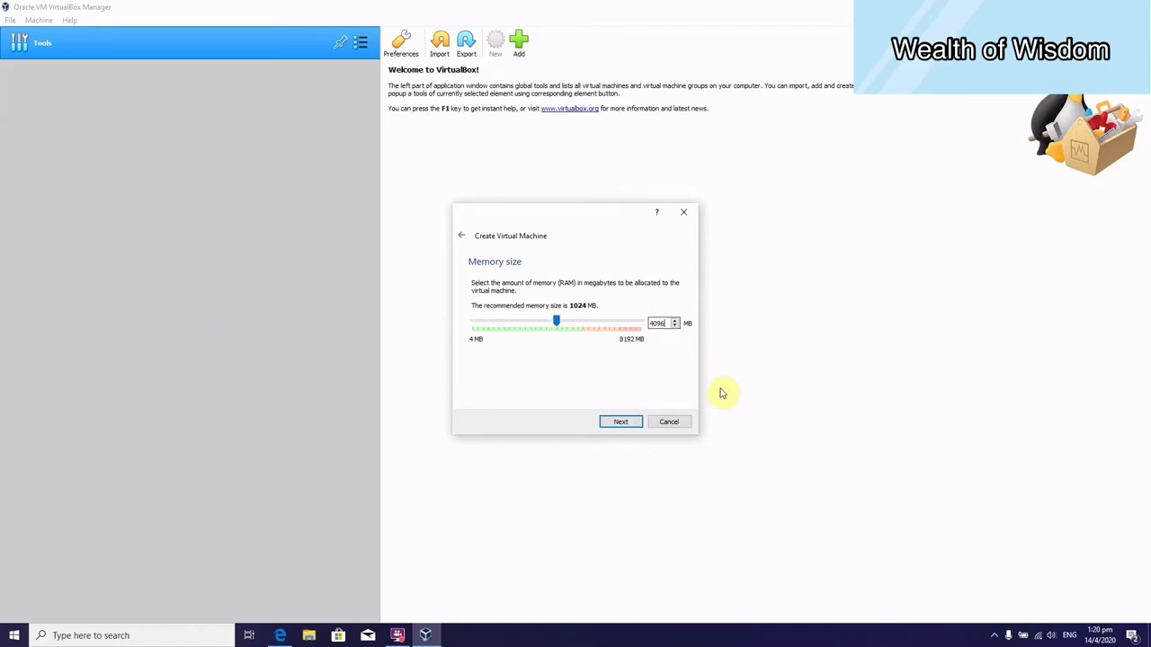
click(622, 422)
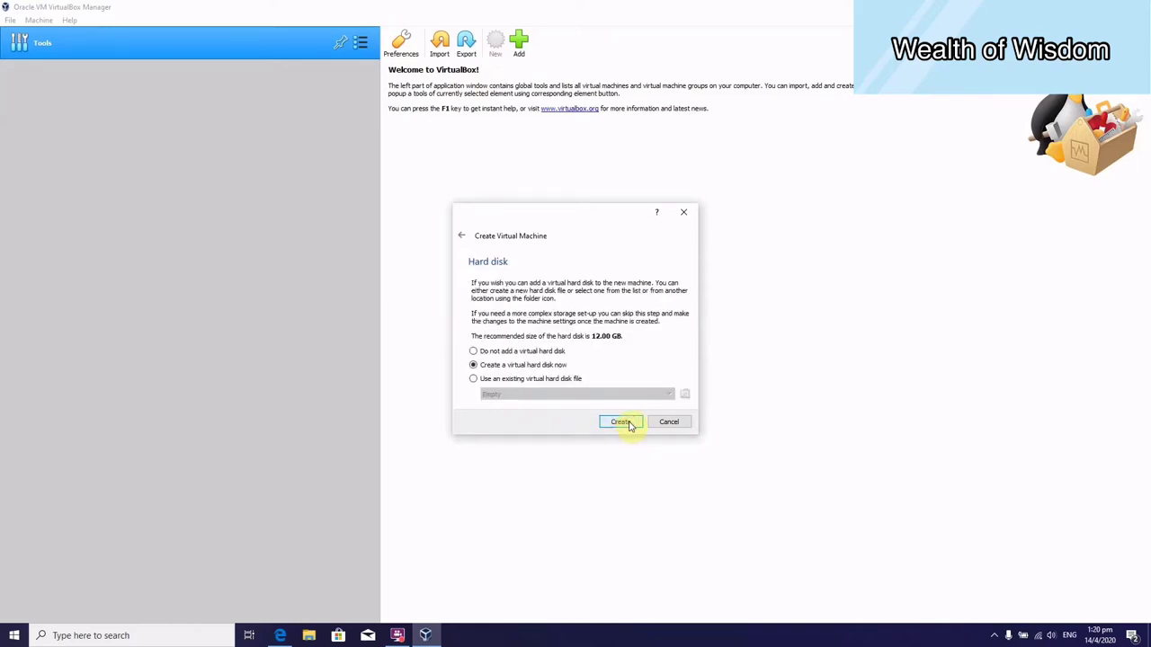
click(631, 424)
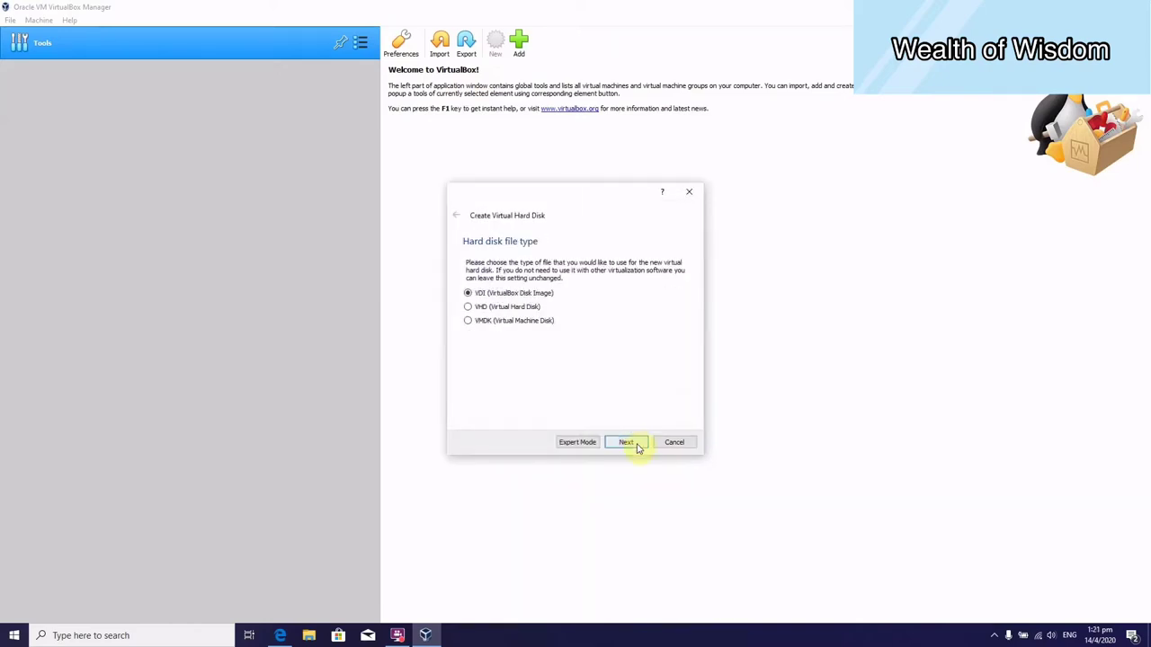
Create a dynamically allocated 50 GB VDI disk and finish creating clm-oraol7-rac1.
click(635, 444)
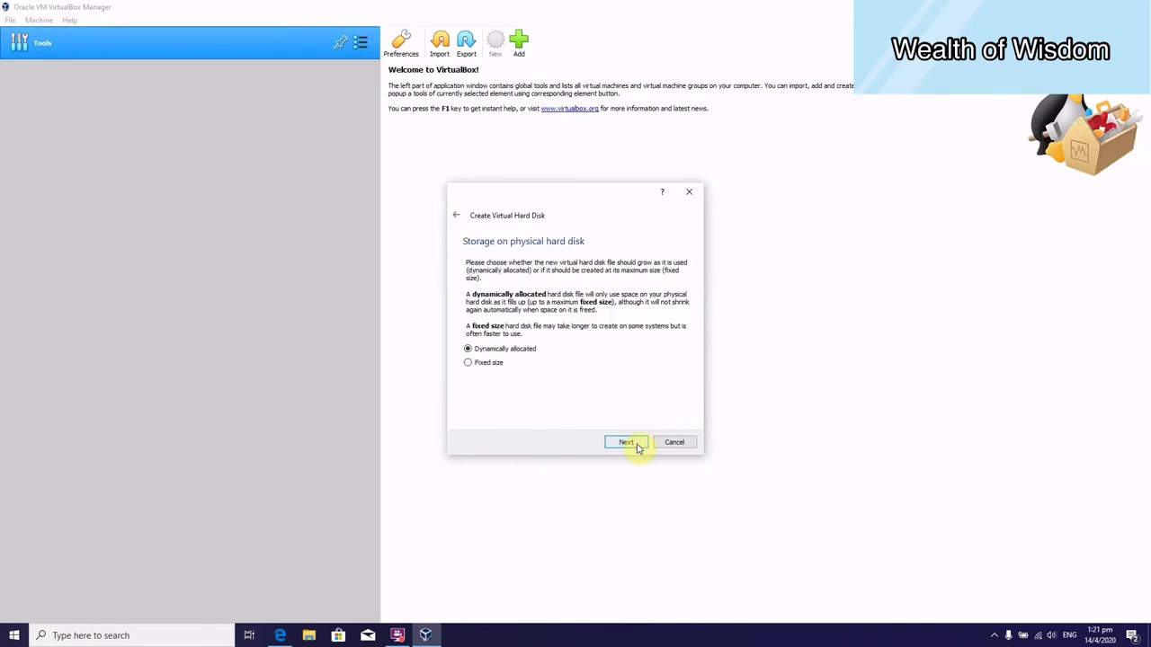
click(627, 442)
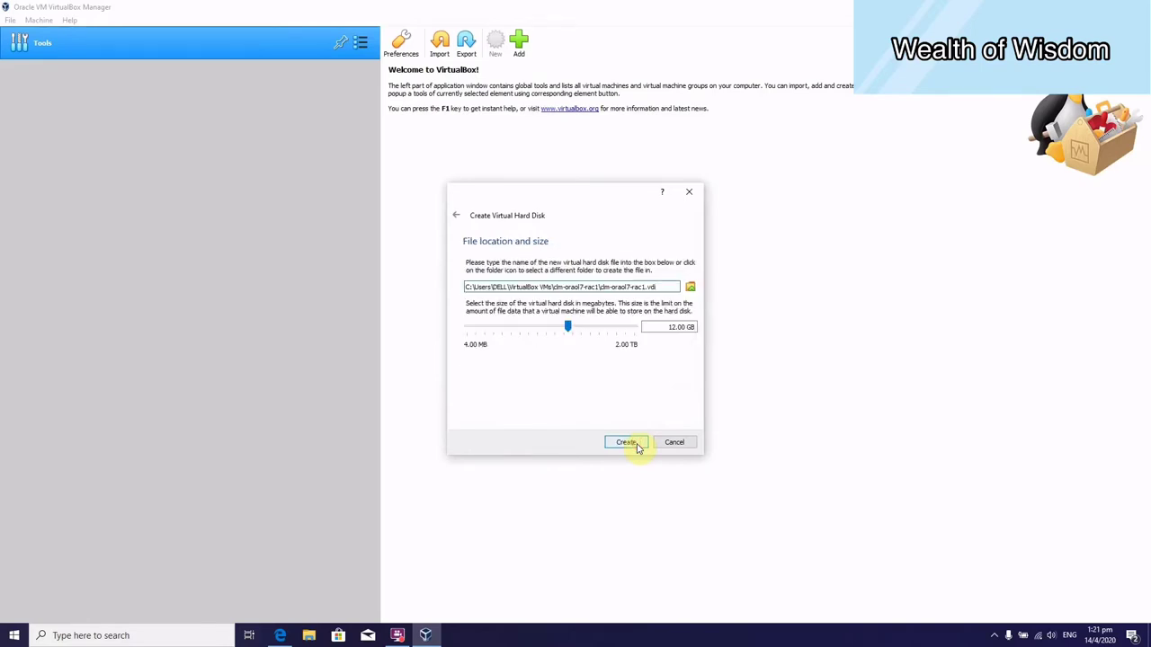
double_click(675, 328)
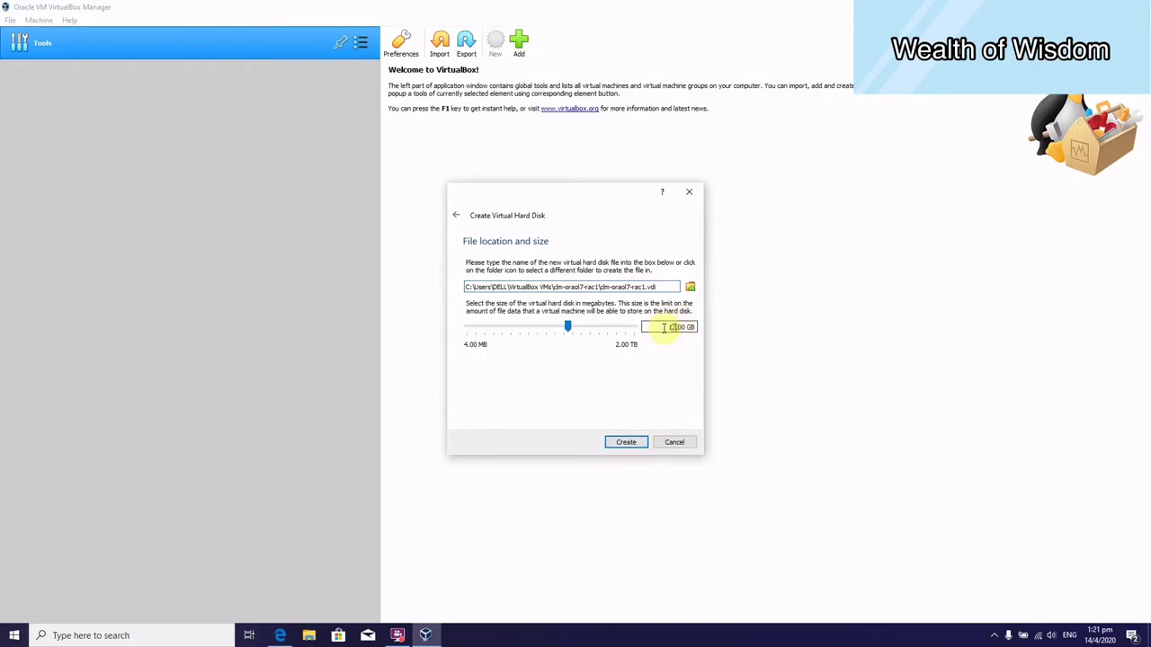
text(50)
click(644, 445)
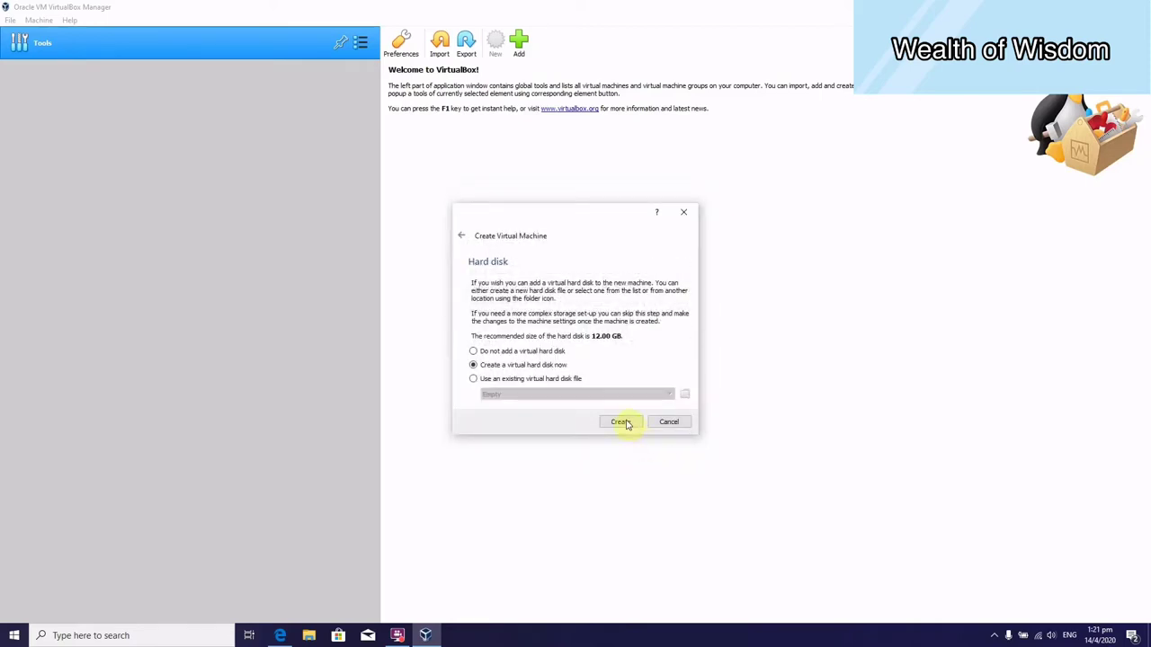
click(621, 422)
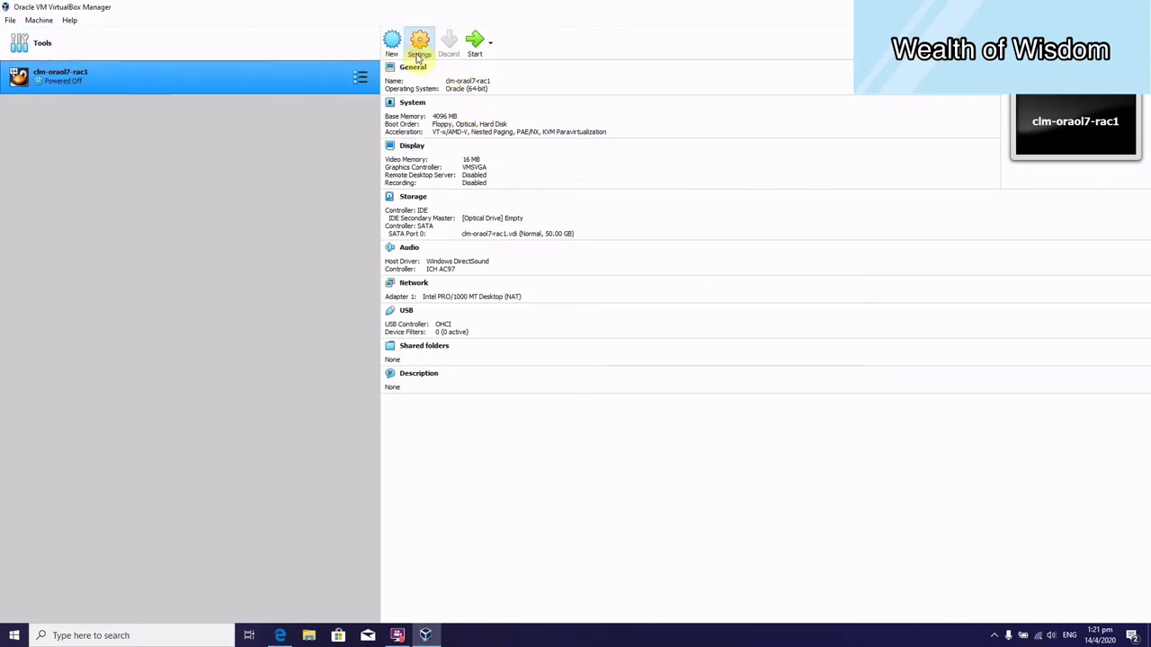
In System settings, remove Floppy from the boot order and move Hard Disk to the top.
click(419, 47)
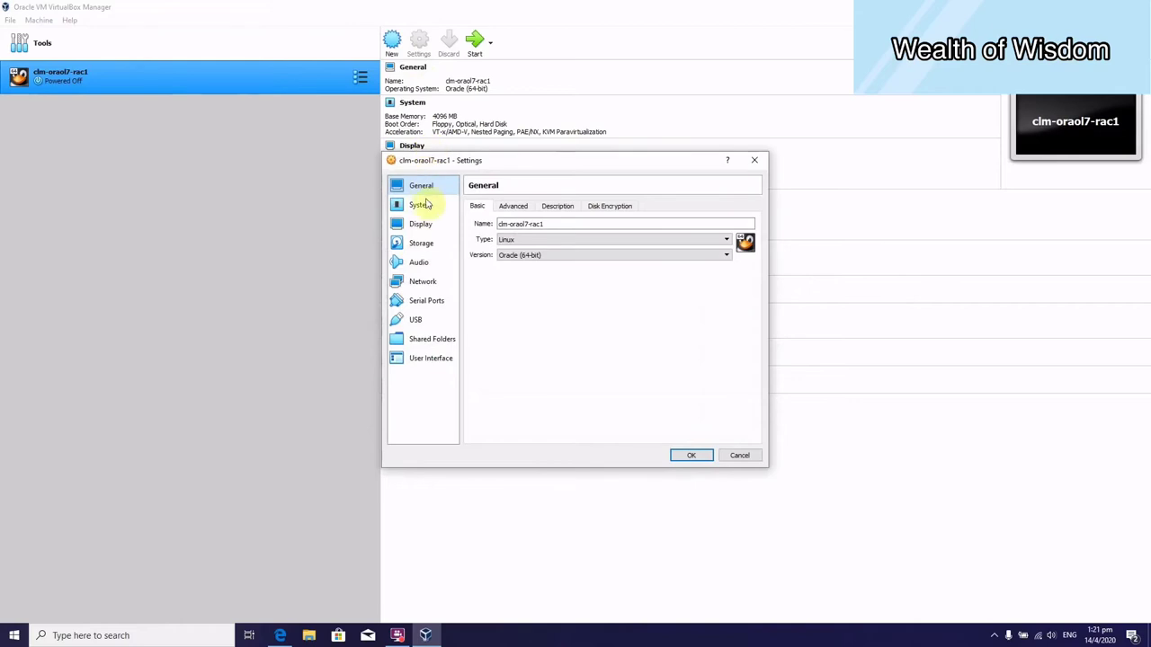
click(422, 206)
click(548, 259)
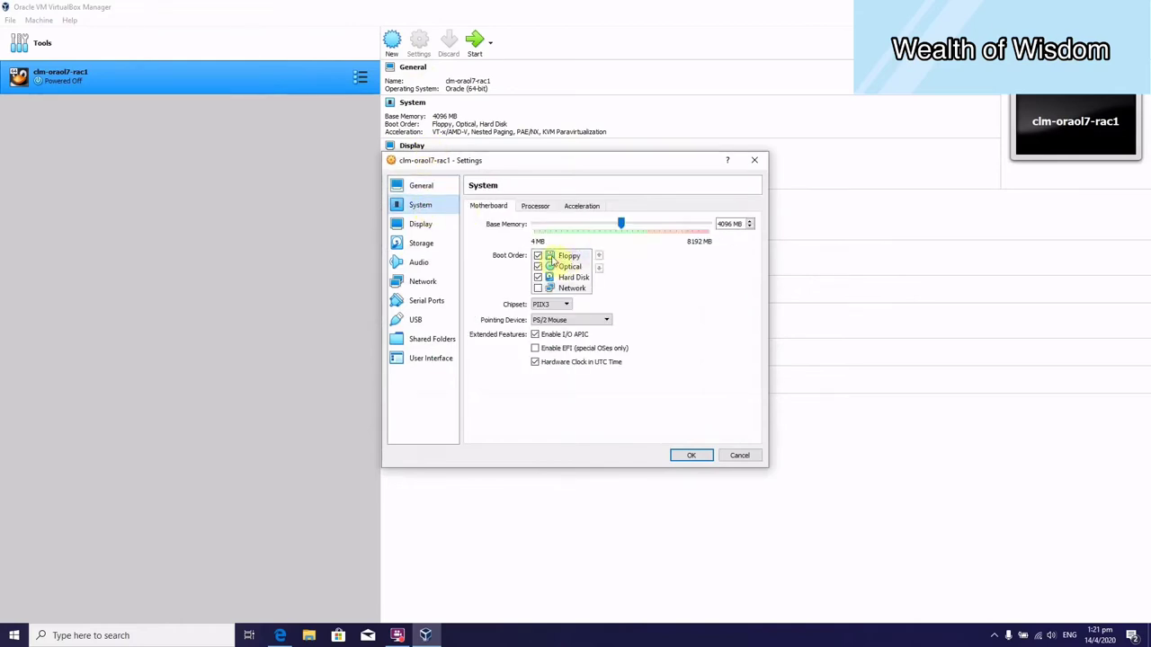
click(538, 258)
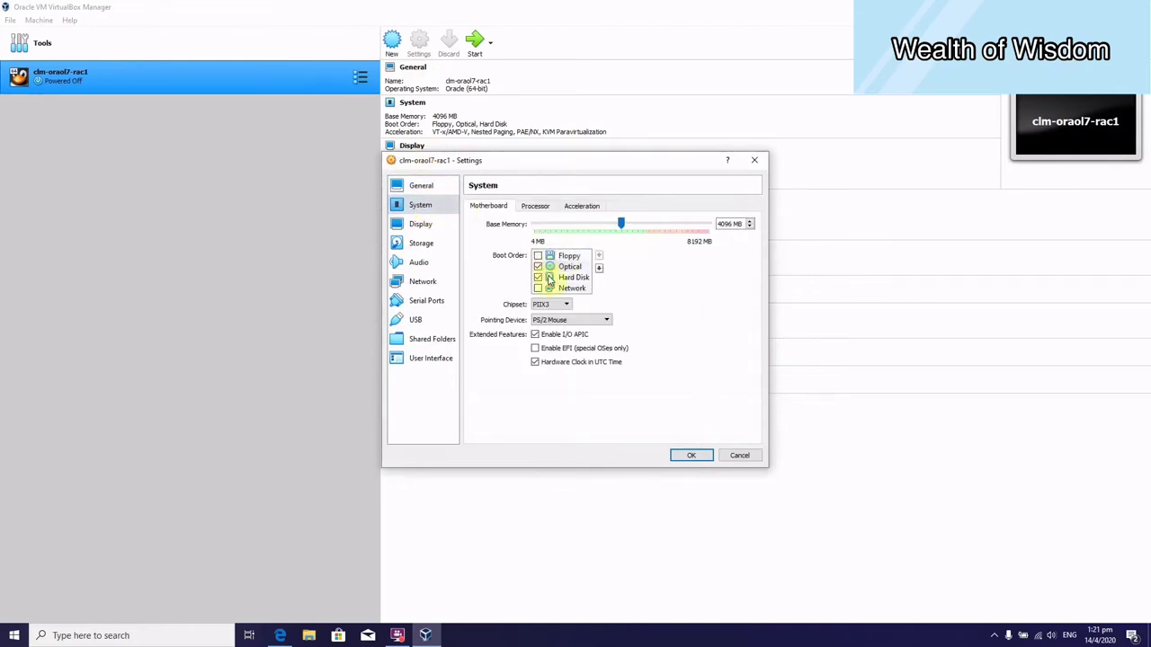
click(572, 278)
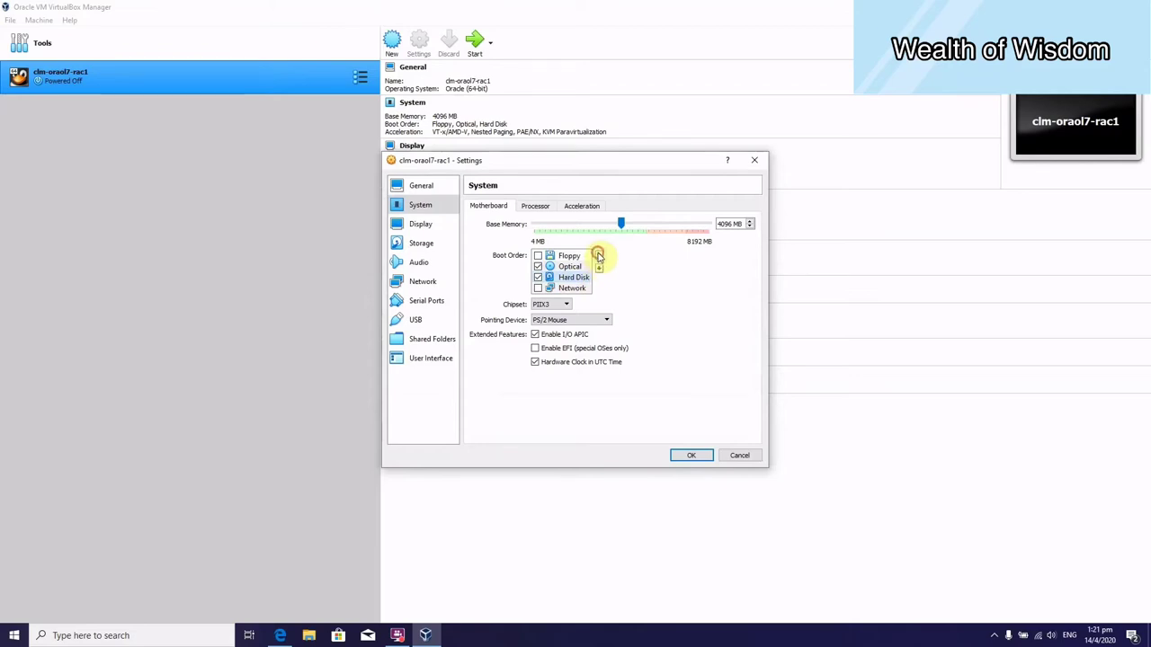
click(599, 257)
click(599, 256)
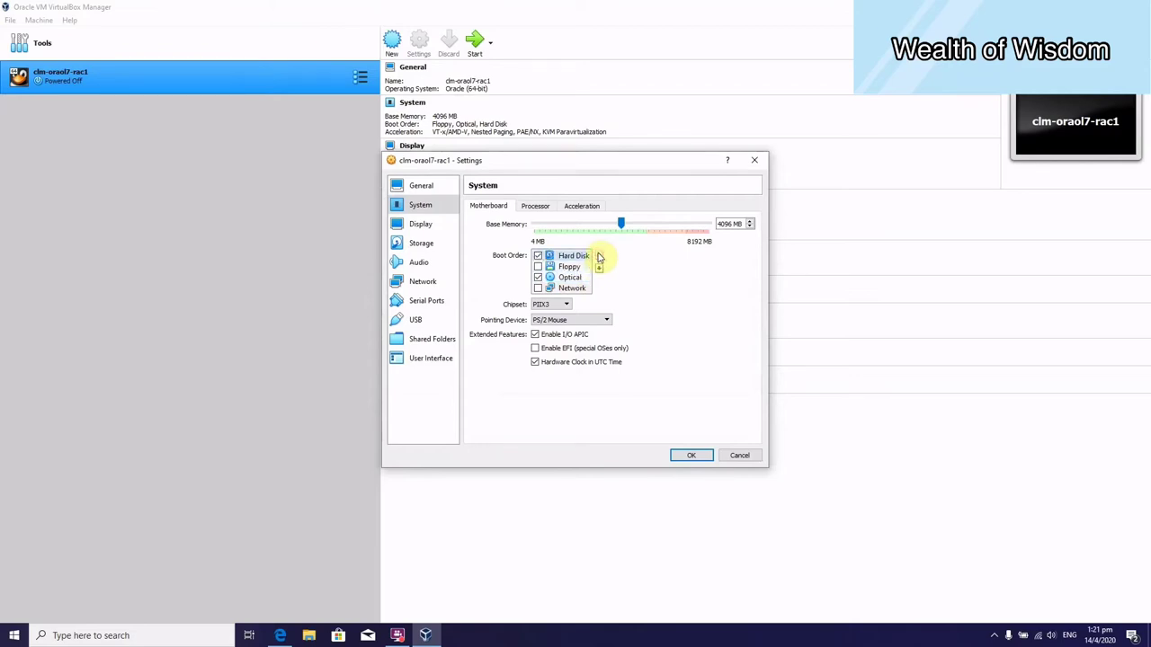
Set the pointing device to USB Tablet and save the system settings.
click(590, 325)
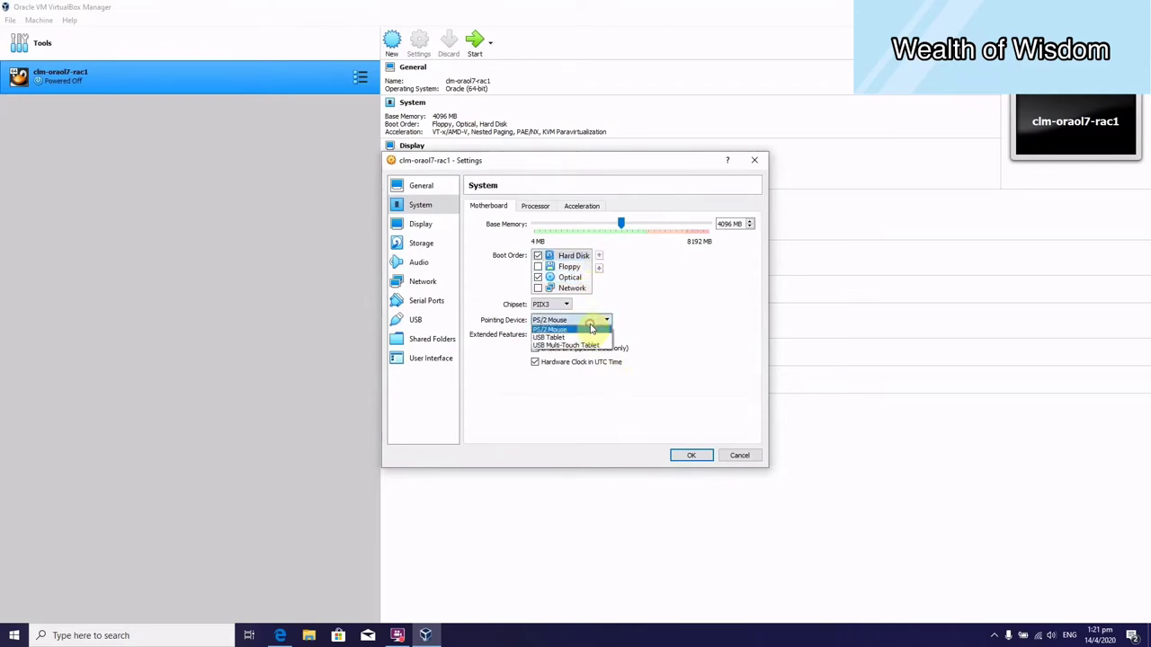
click(590, 335)
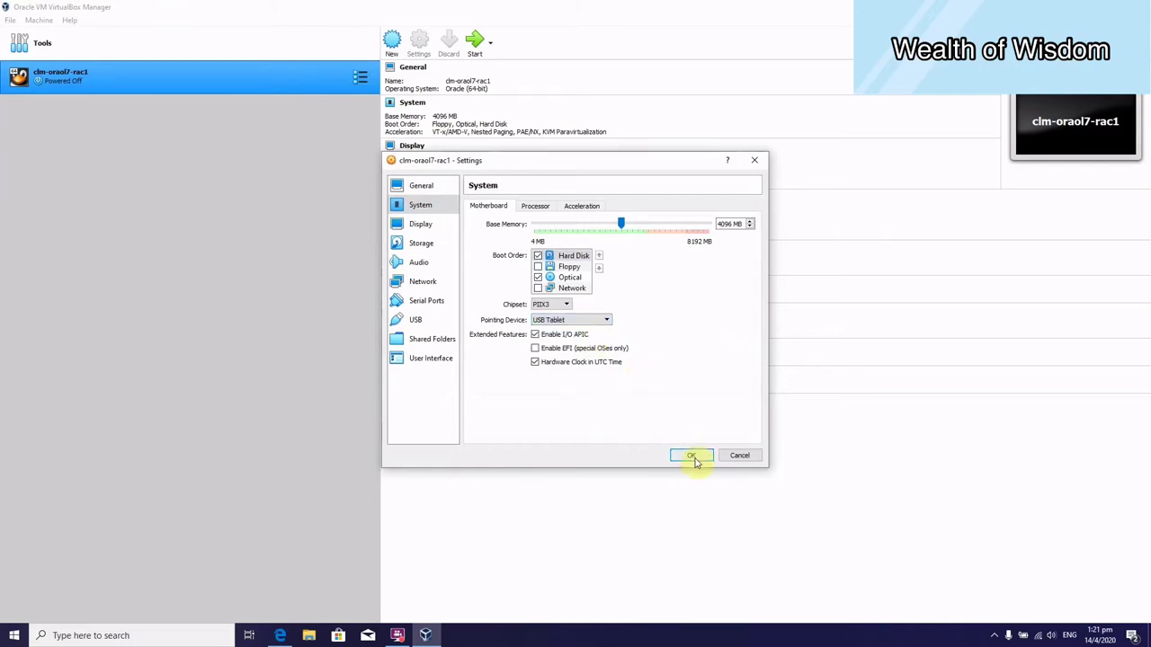
click(693, 457)
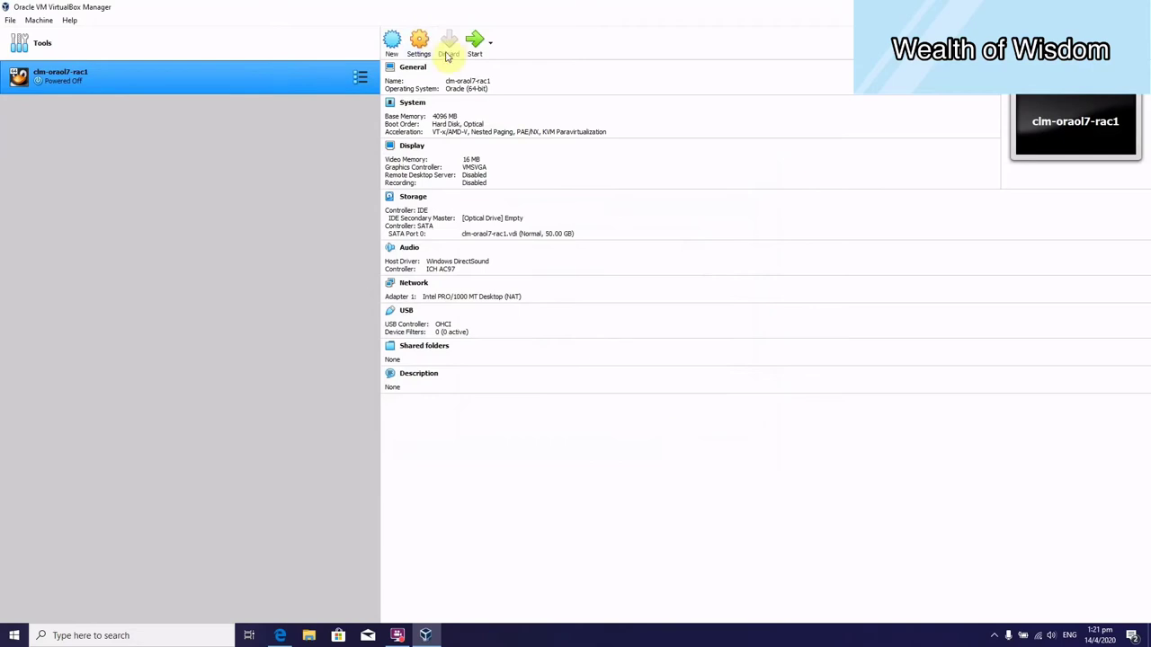
click(419, 41)
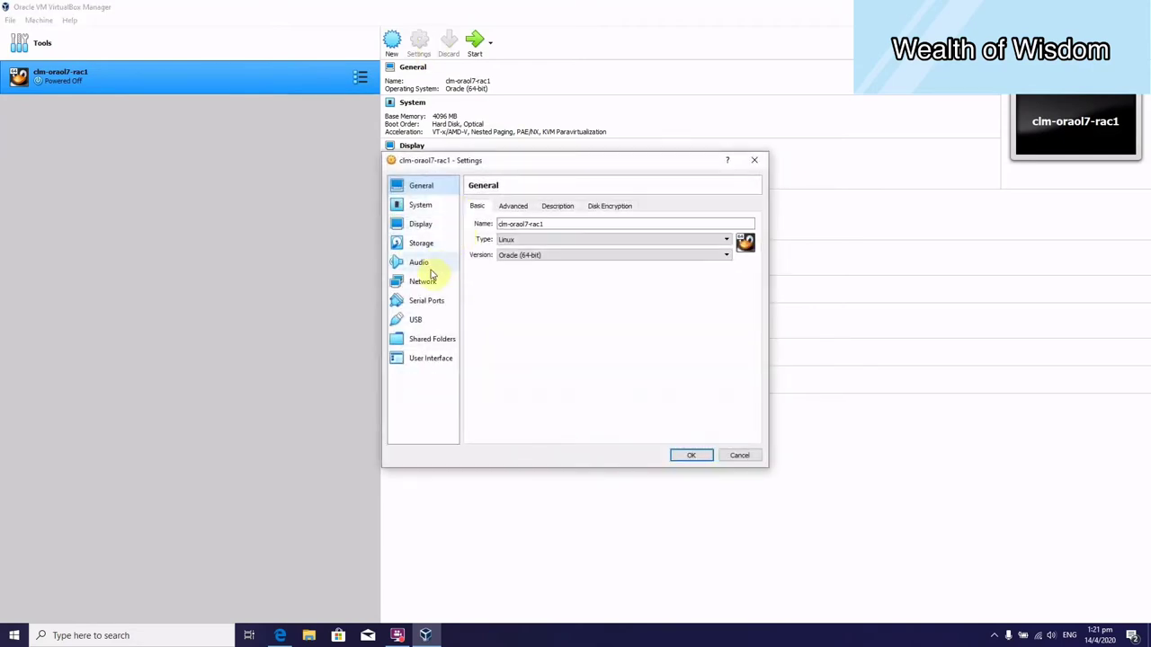
Attach network adapter 2 to the Host-only Adapter.
click(436, 288)
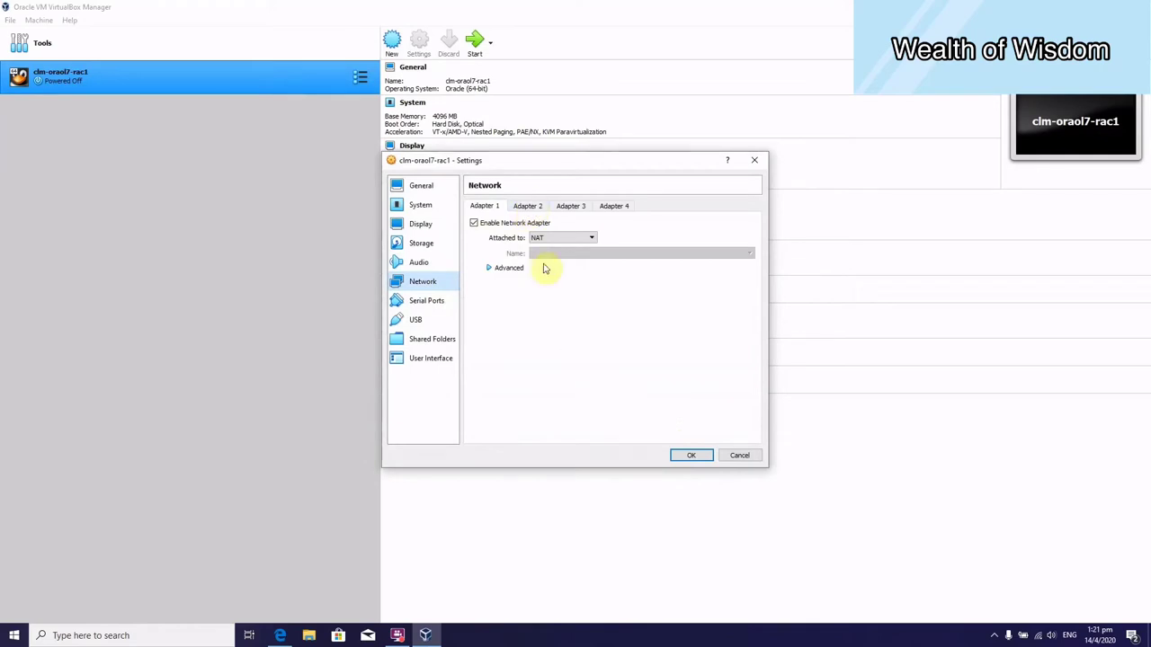
click(536, 209)
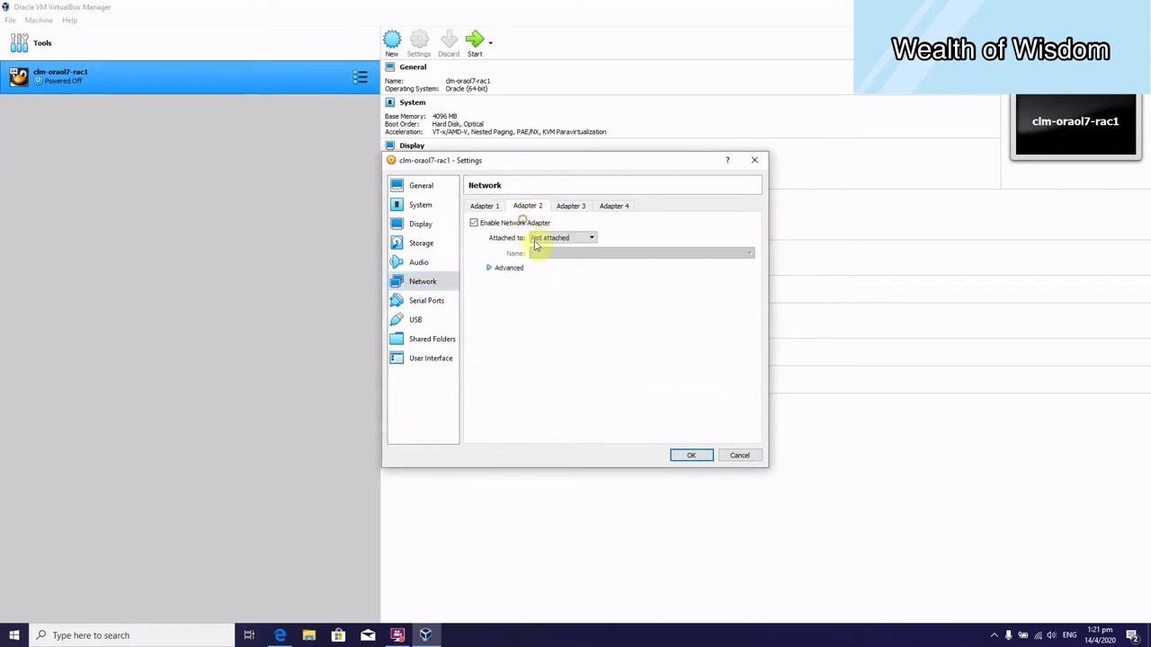
click(542, 241)
click(545, 271)
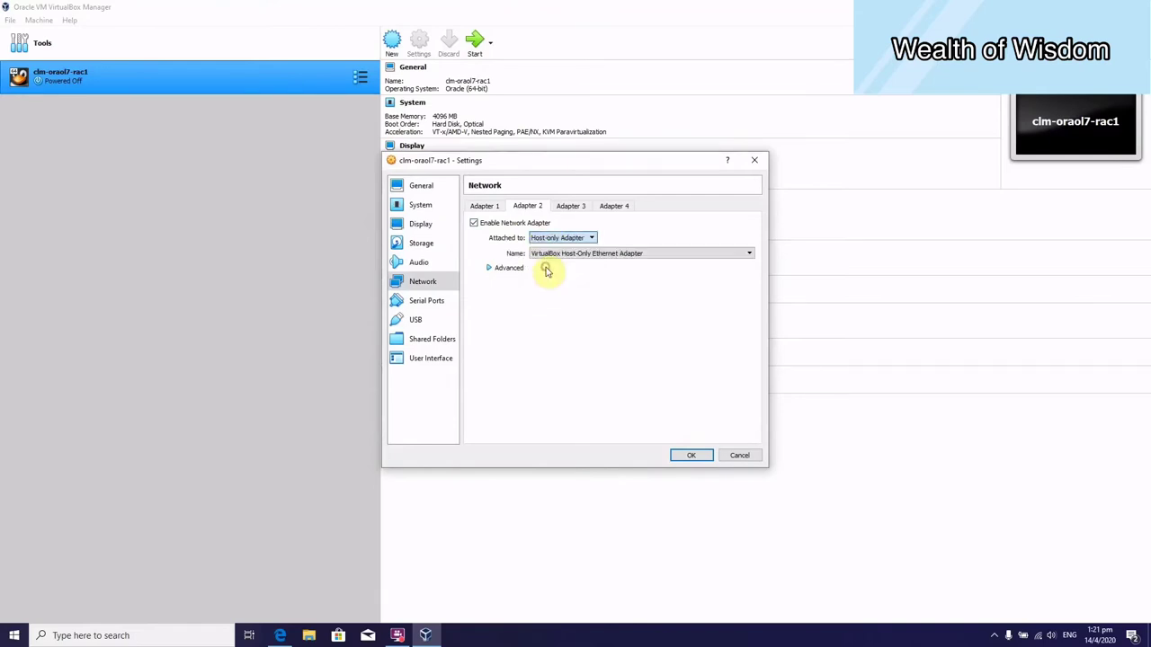
Enable adapter 3 on Internal Network 'intnet', review adapters 1 and 2, and save.
click(577, 205)
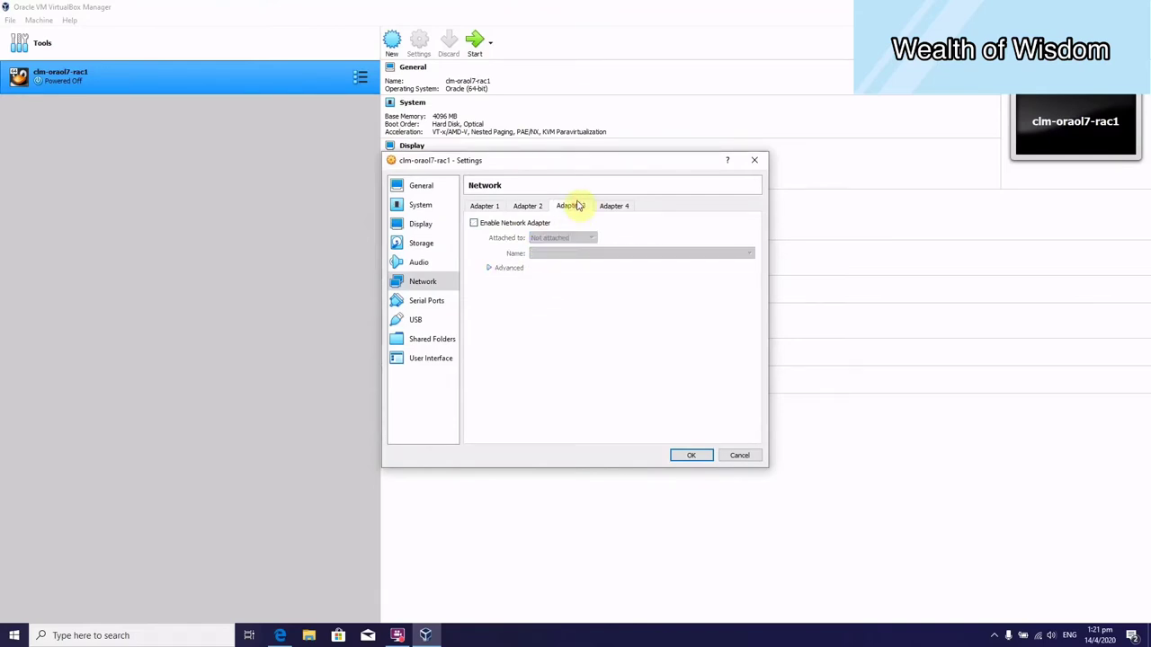
click(517, 224)
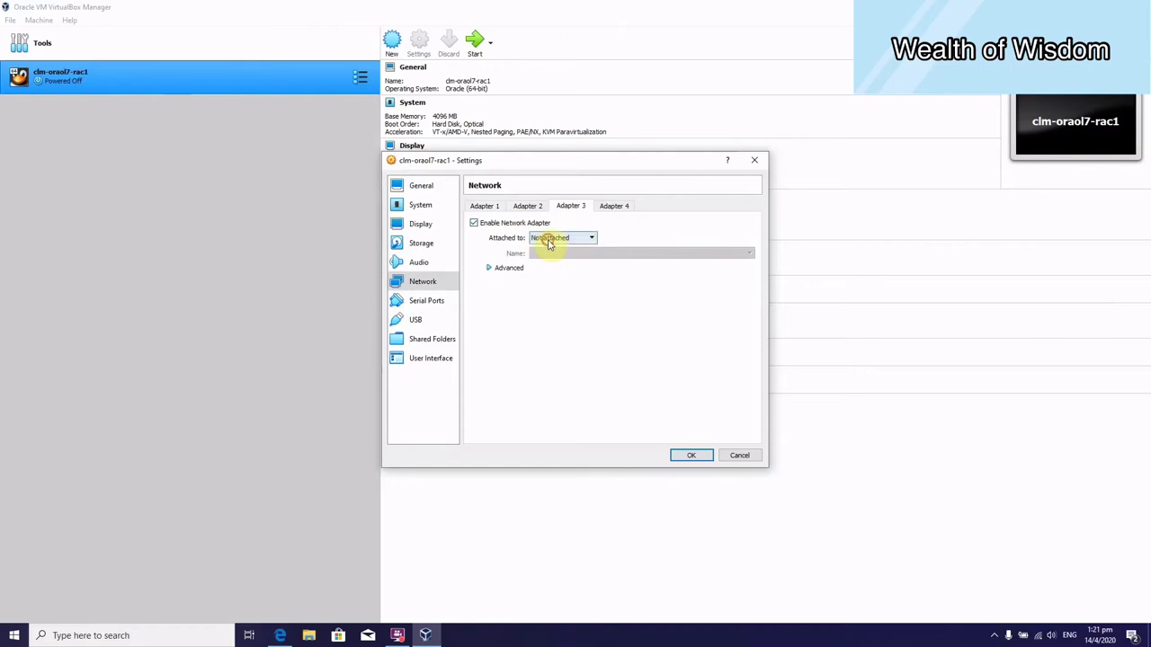
click(547, 241)
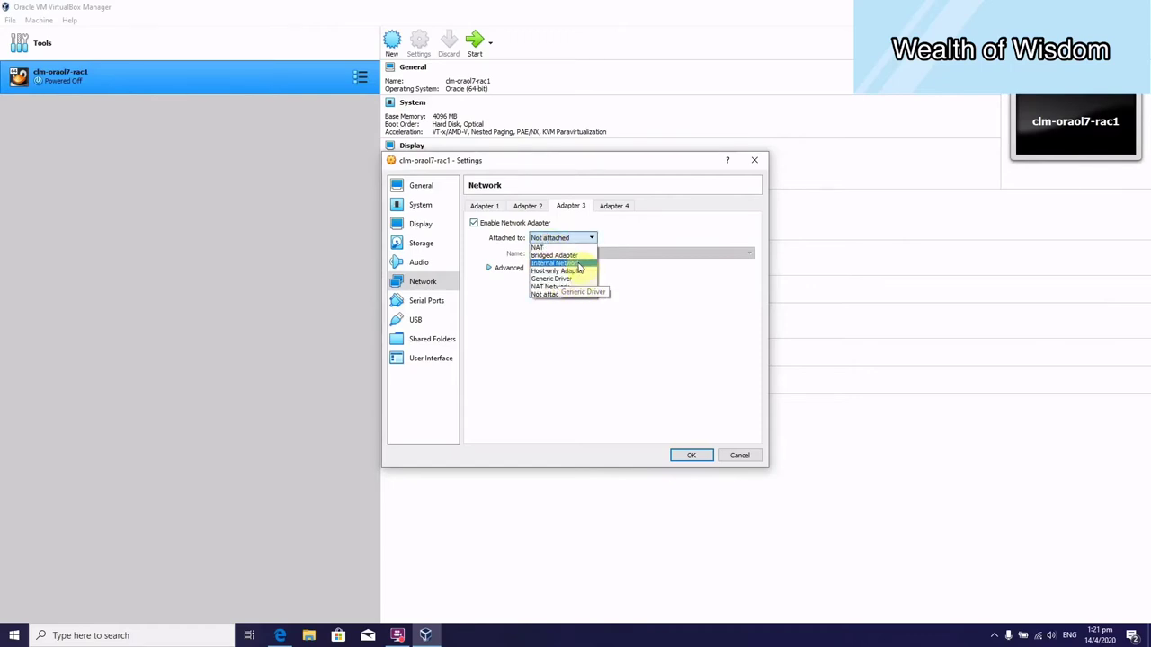
click(576, 263)
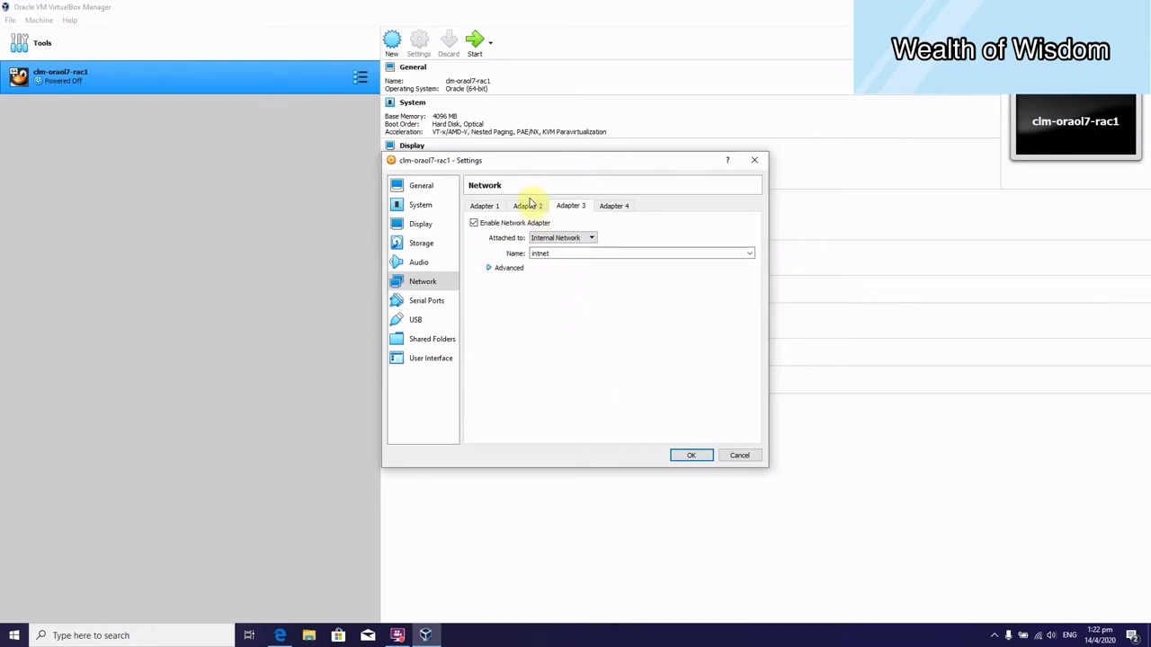
click(530, 207)
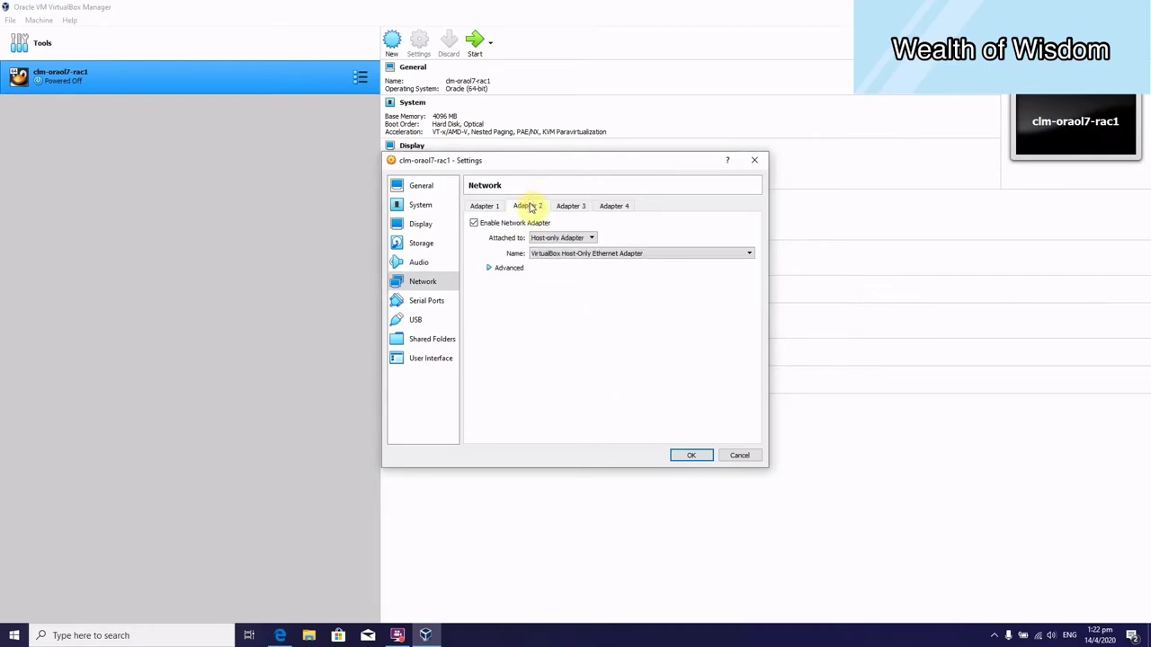
click(475, 208)
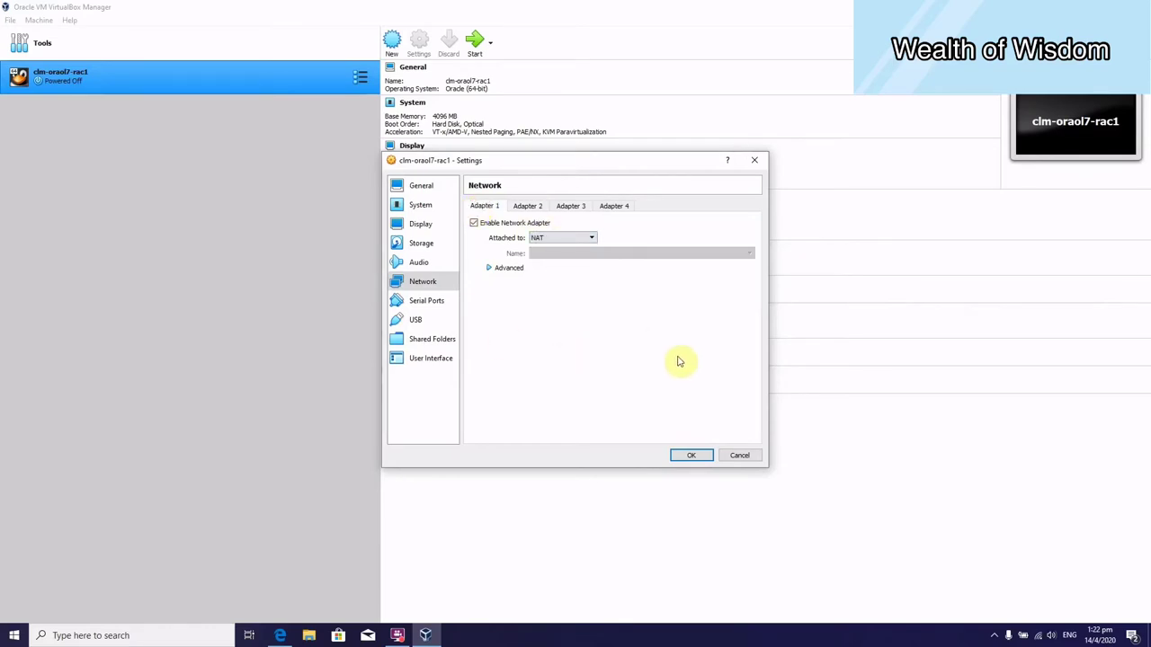
click(692, 460)
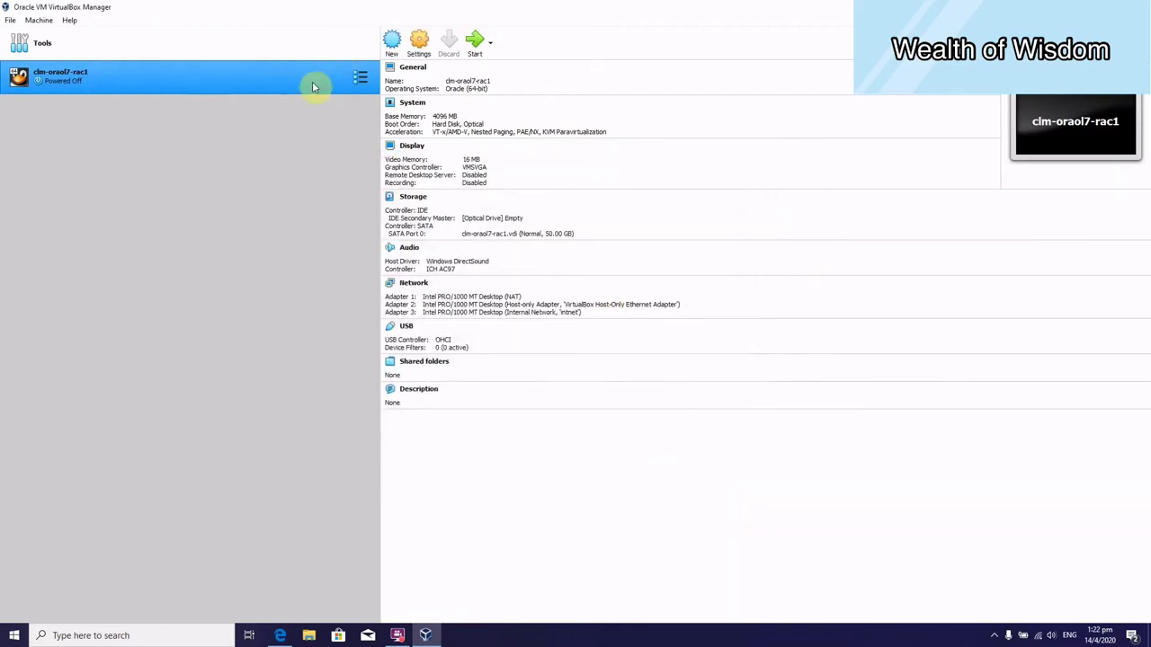
click(11, 21)
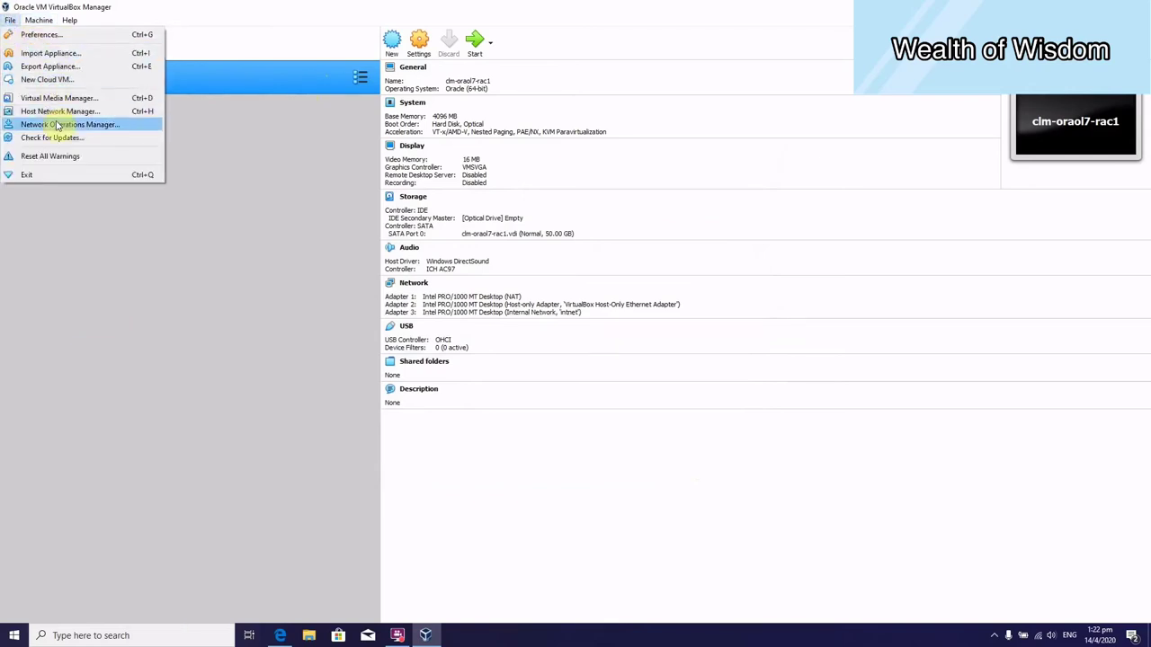
click(108, 111)
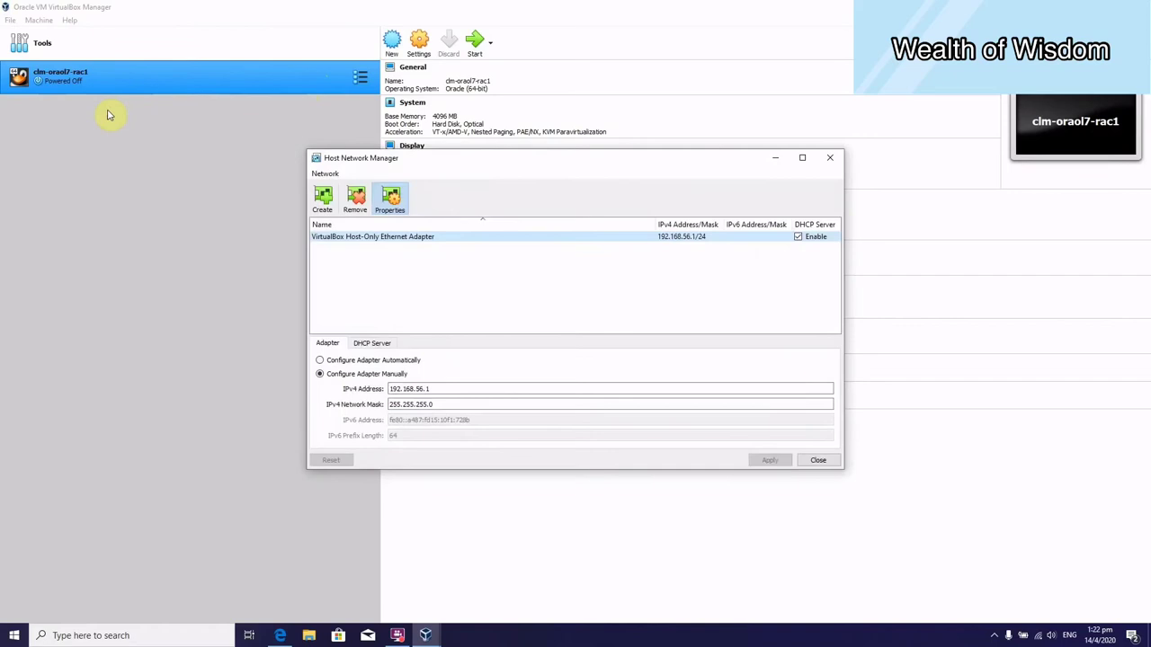
click(546, 239)
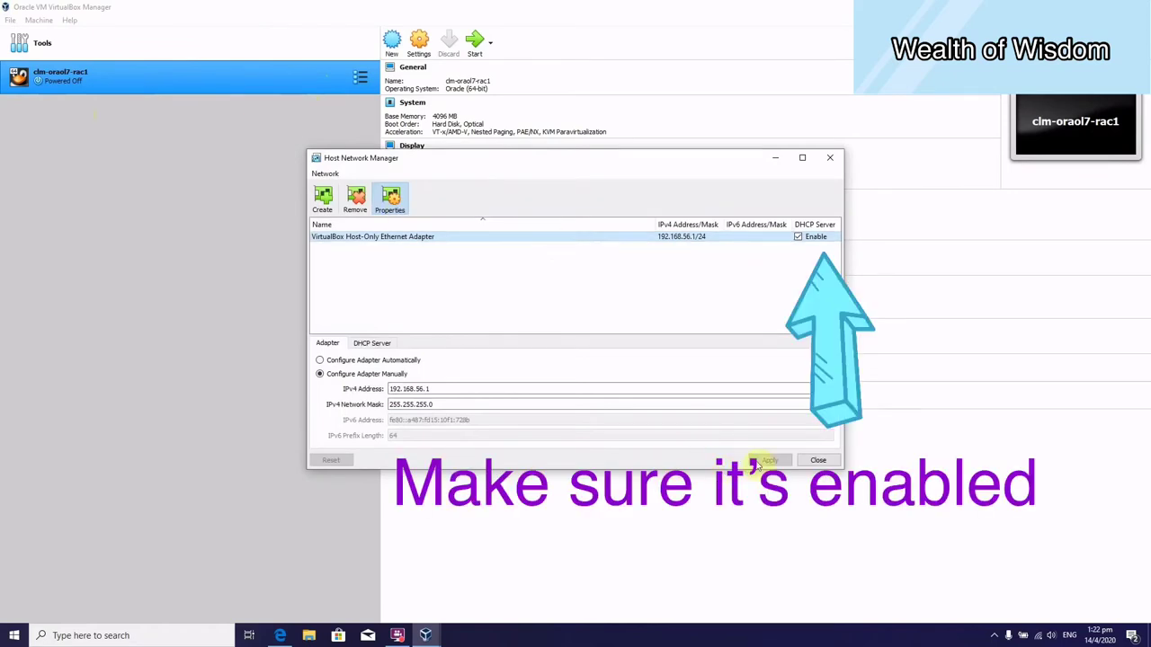
click(818, 460)
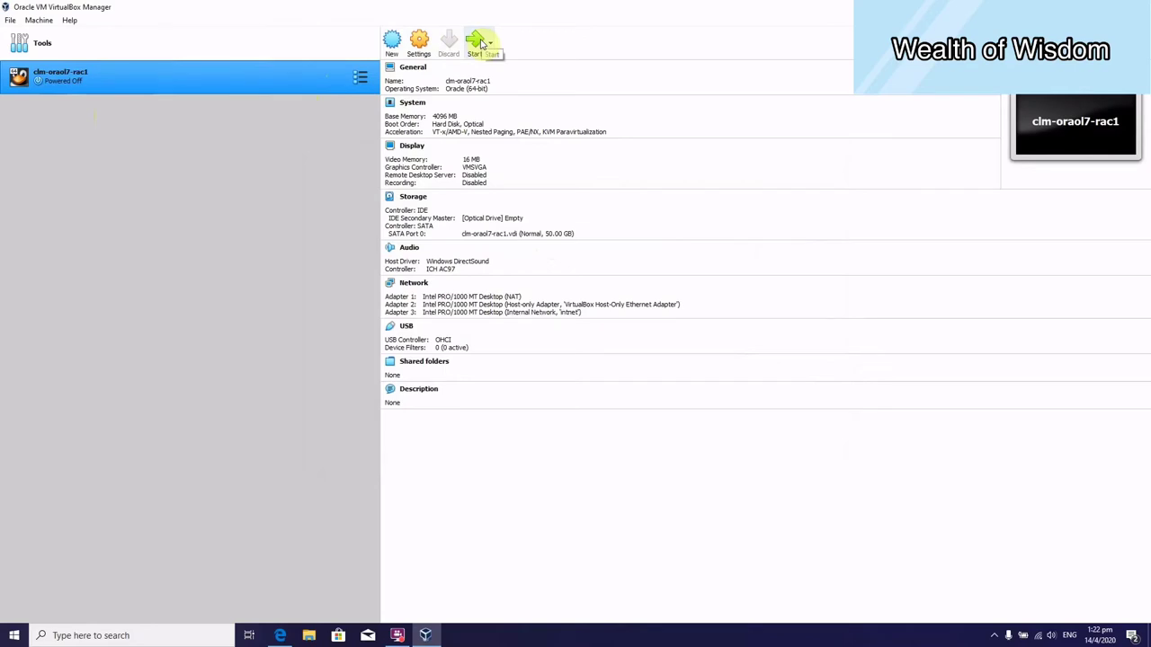
Start the VM booting from the V980739-01.iso start-up disk.
click(479, 42)
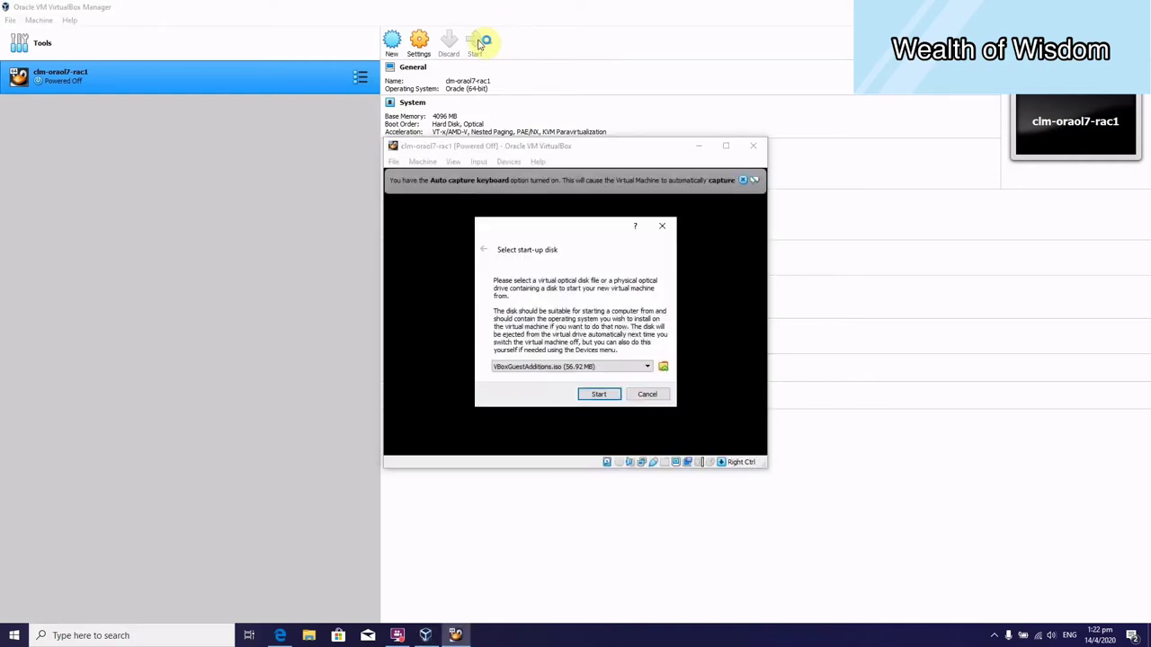
click(567, 369)
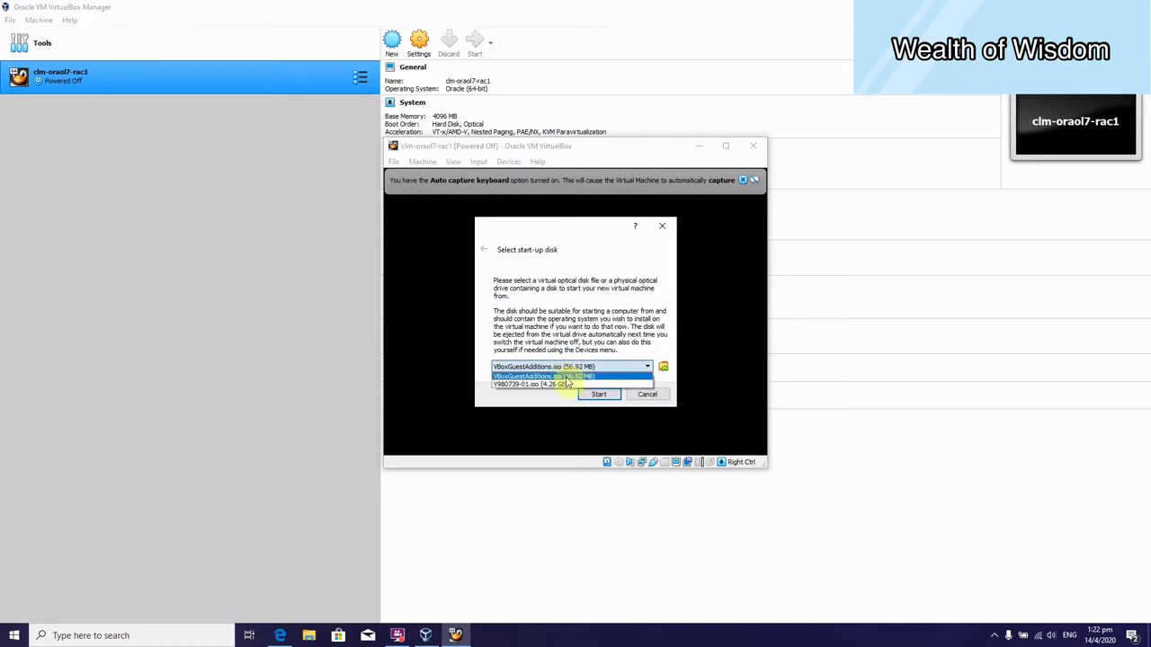
click(566, 384)
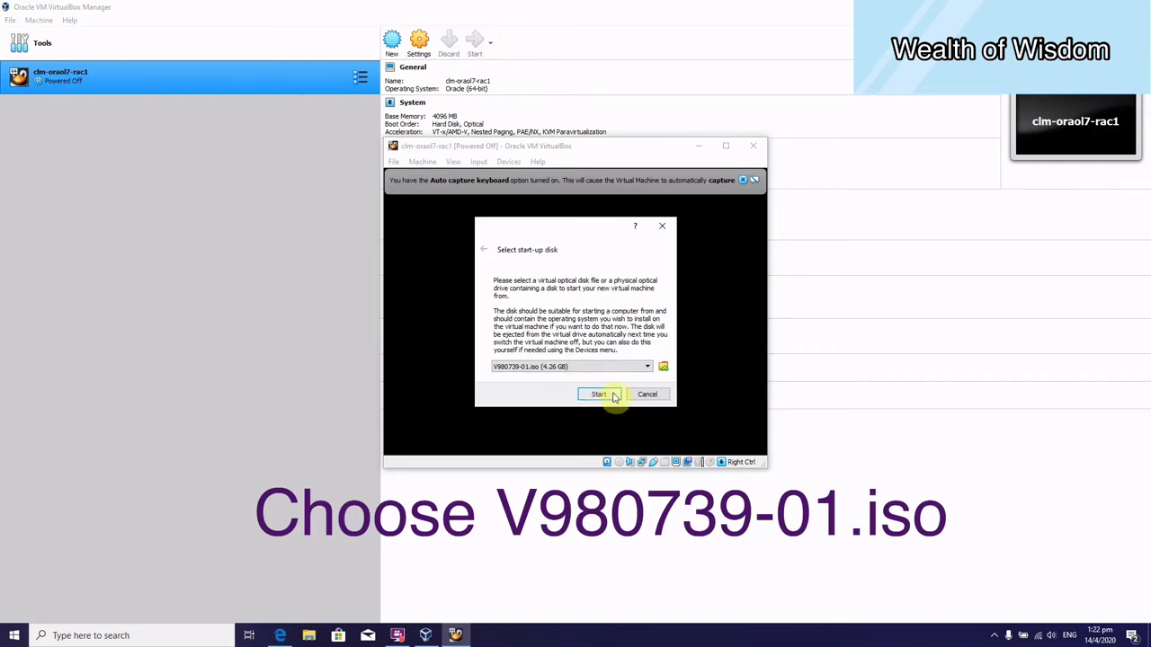
click(614, 396)
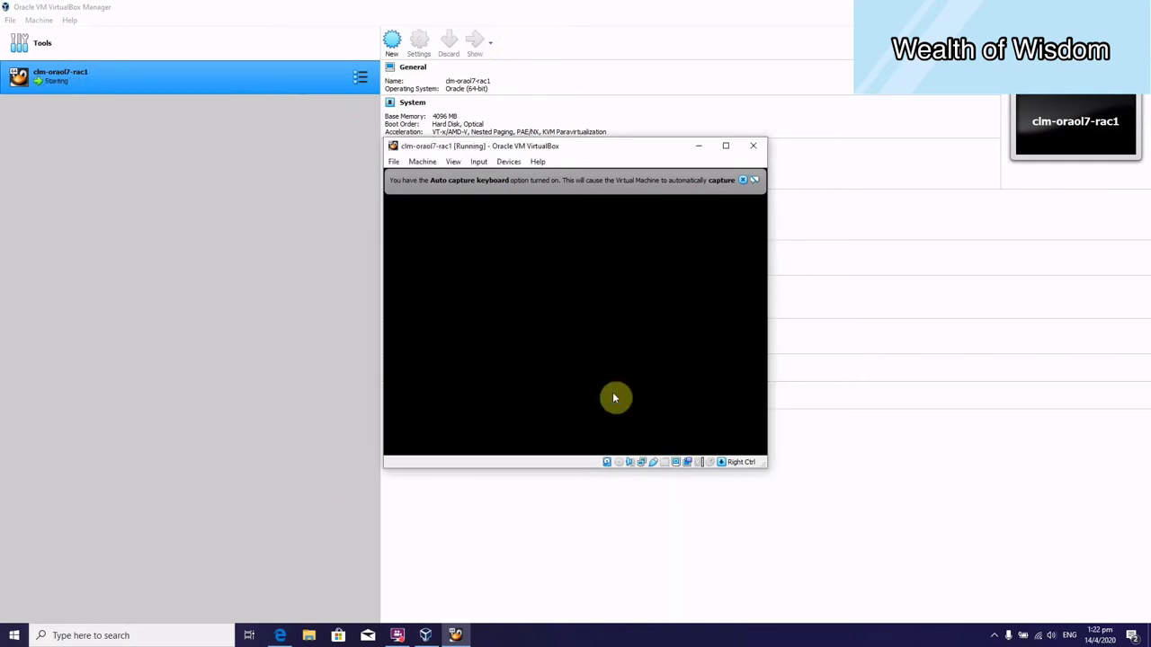
click(743, 179)
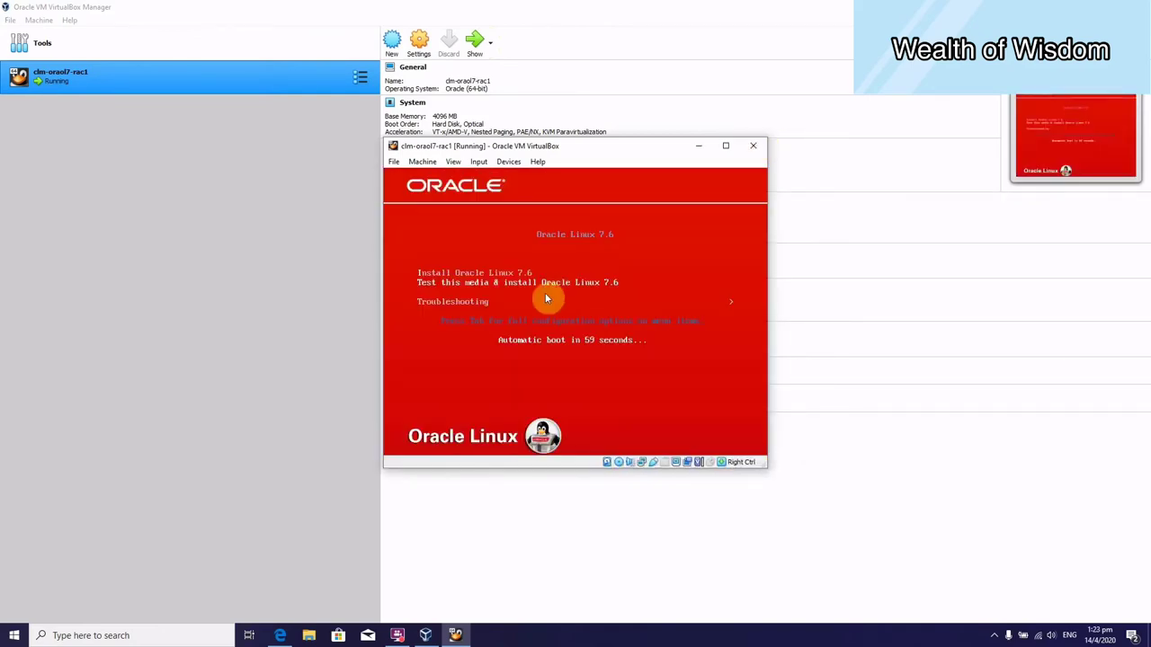
Maximize the VM window and launch Install Oracle Linux 7.6 from the boot menu.
click(728, 146)
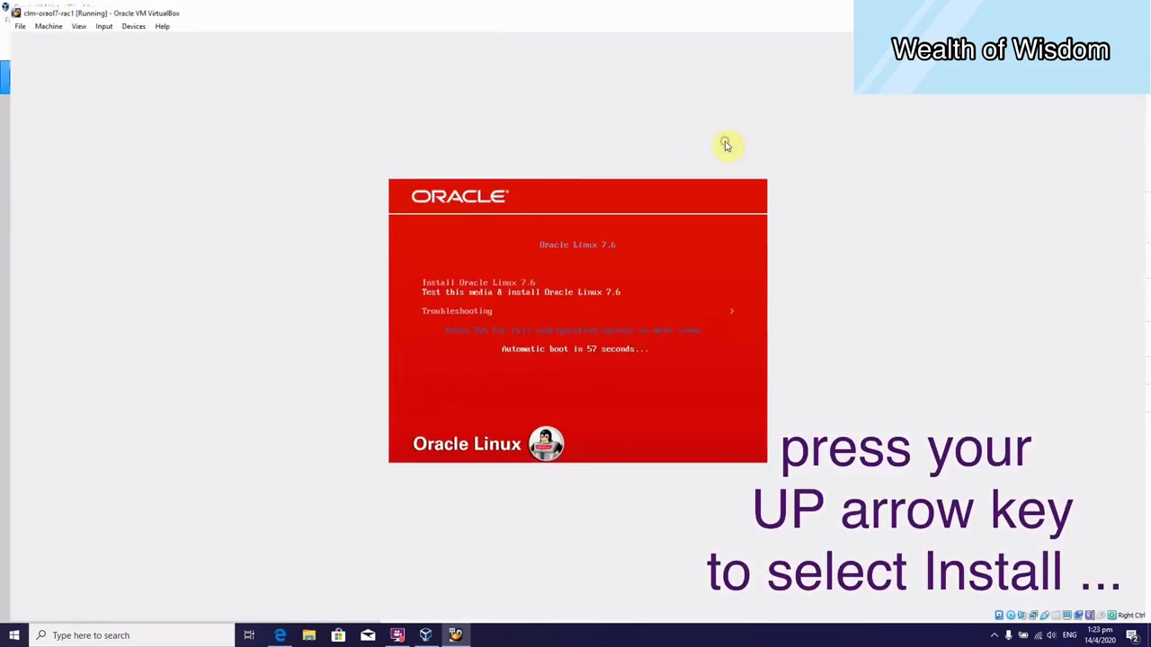
click(576, 316)
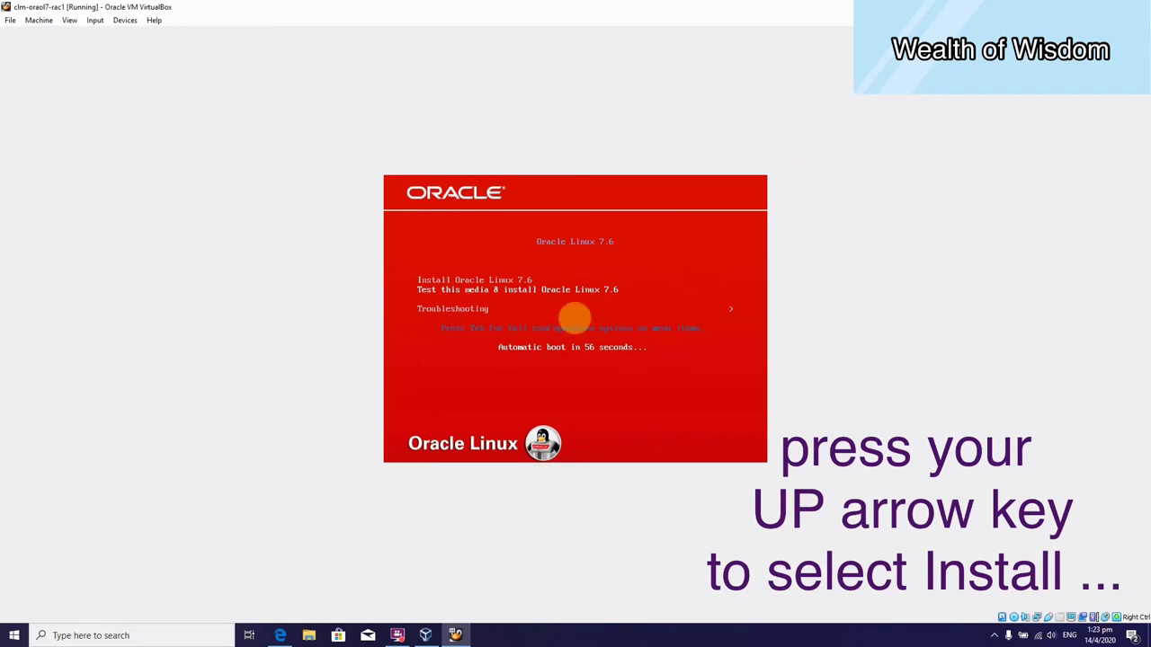
key(Up)
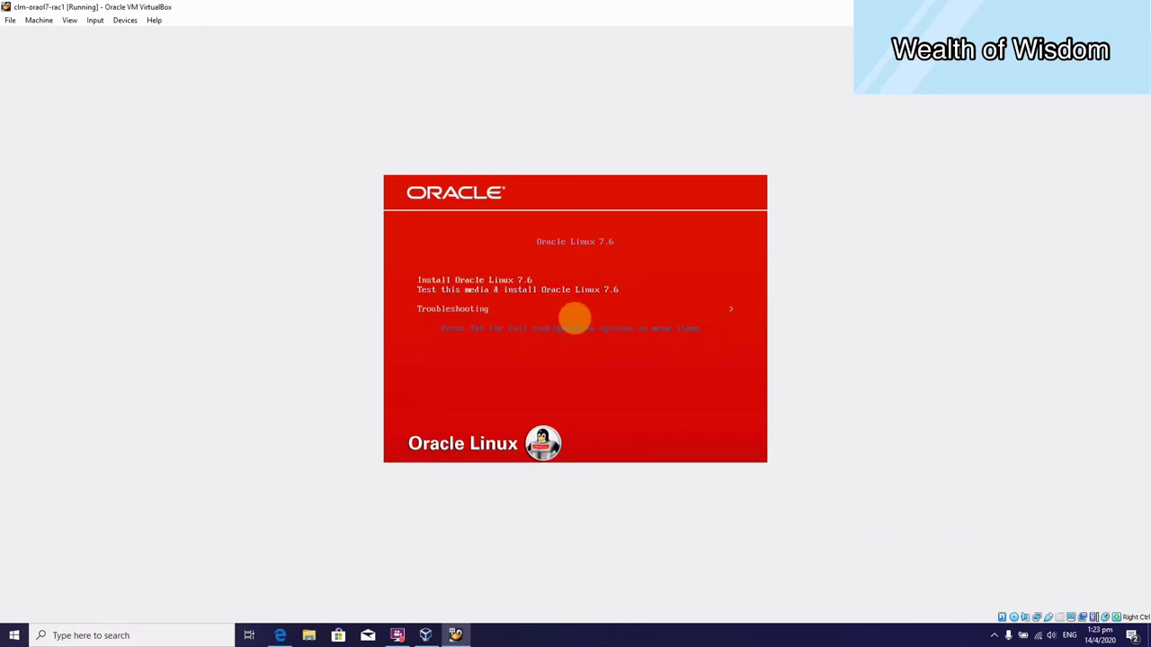
key(Return)
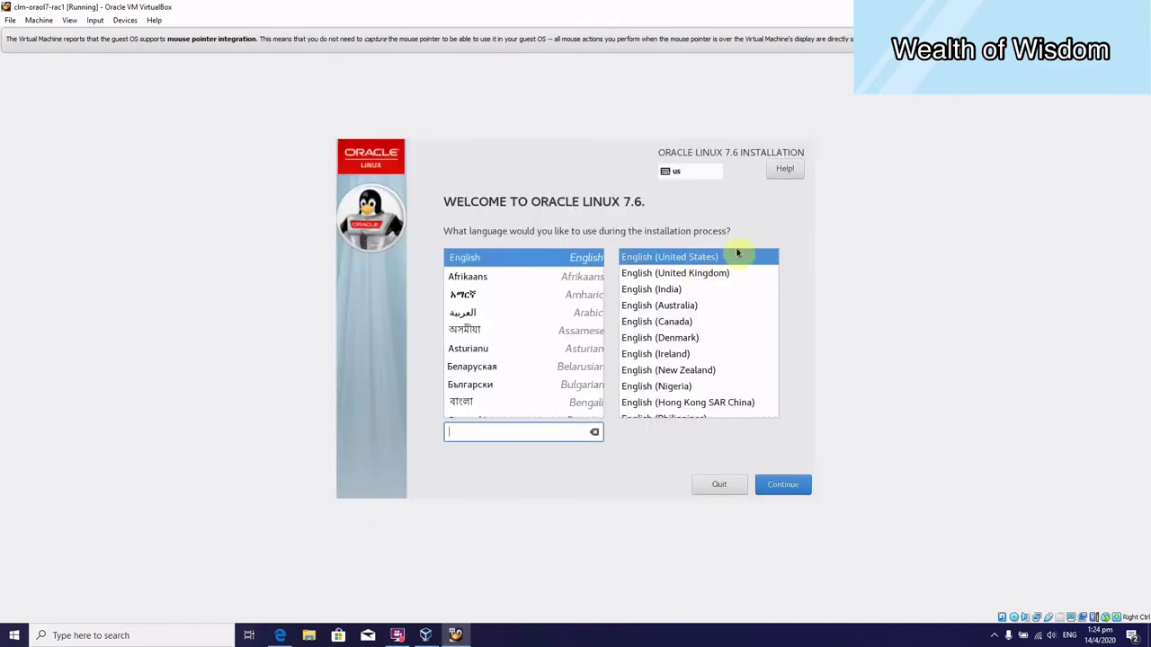
Keep English (United States) as the installer language and continue to the summary.
click(799, 485)
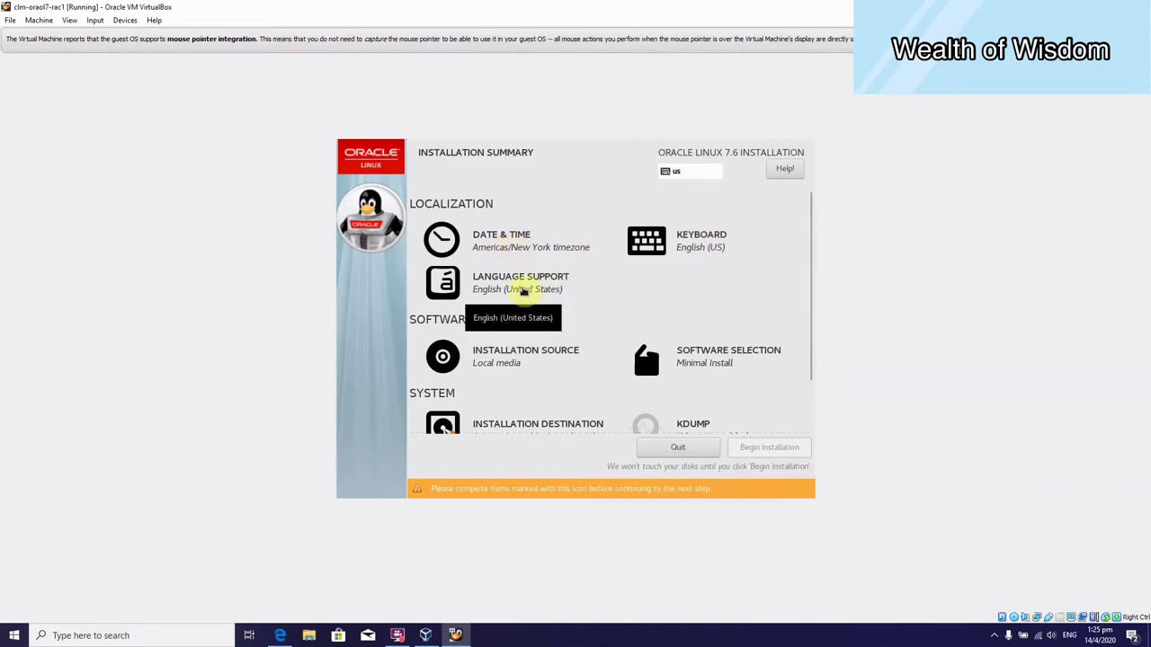
Confirm local media as the installation source and move on to Software Selection.
click(504, 360)
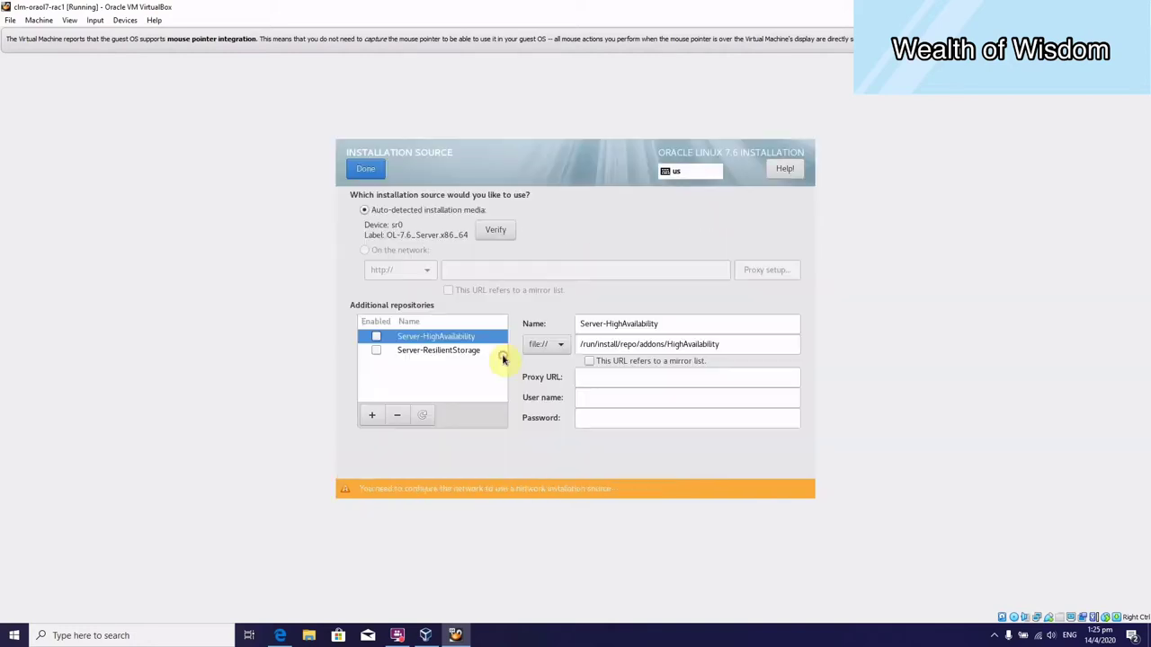
click(366, 170)
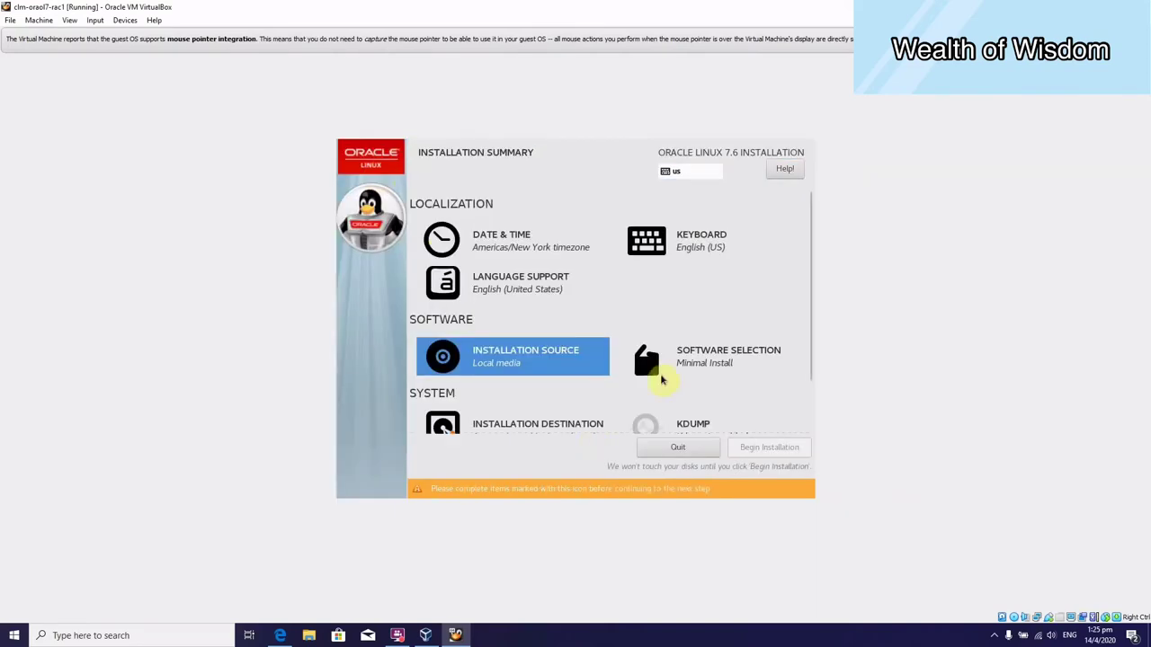
click(720, 364)
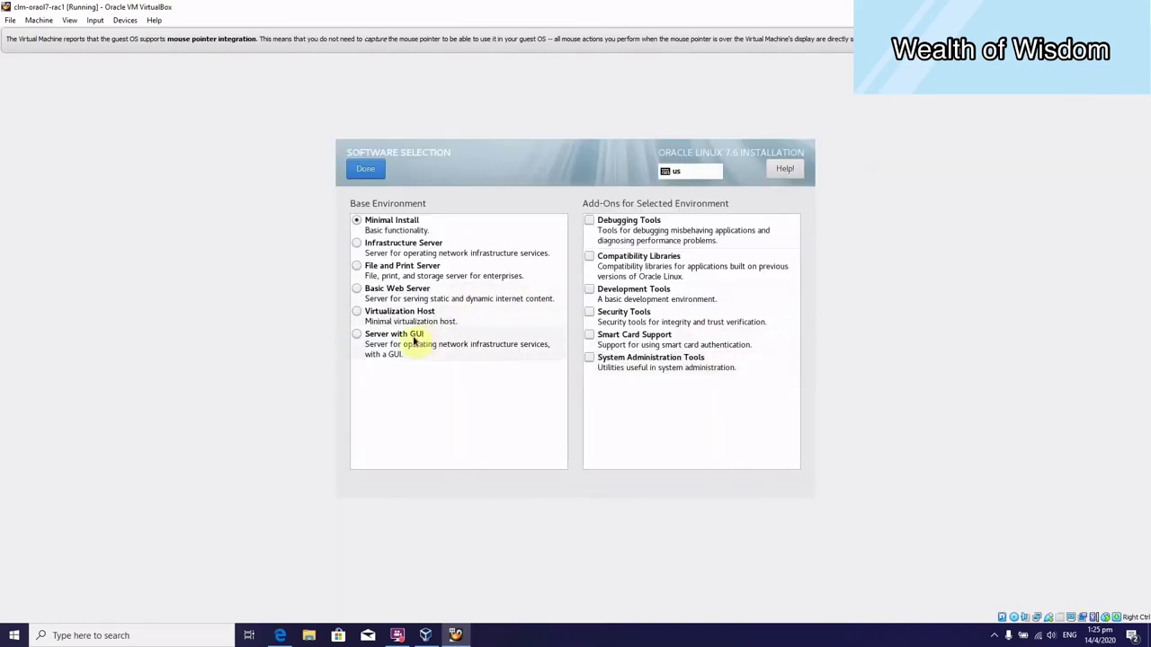
Choose Server with GUI plus Hardware Monitoring, Large Systems Performance, NFS Client and Performance Tools add-ons.
click(357, 339)
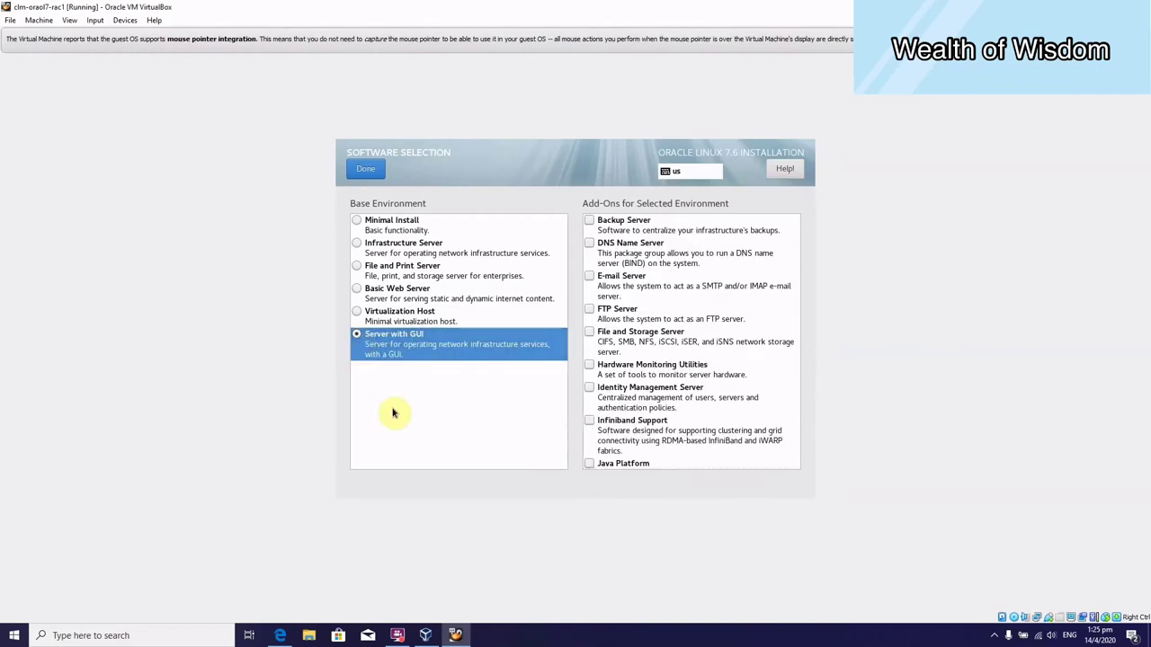
click(650, 371)
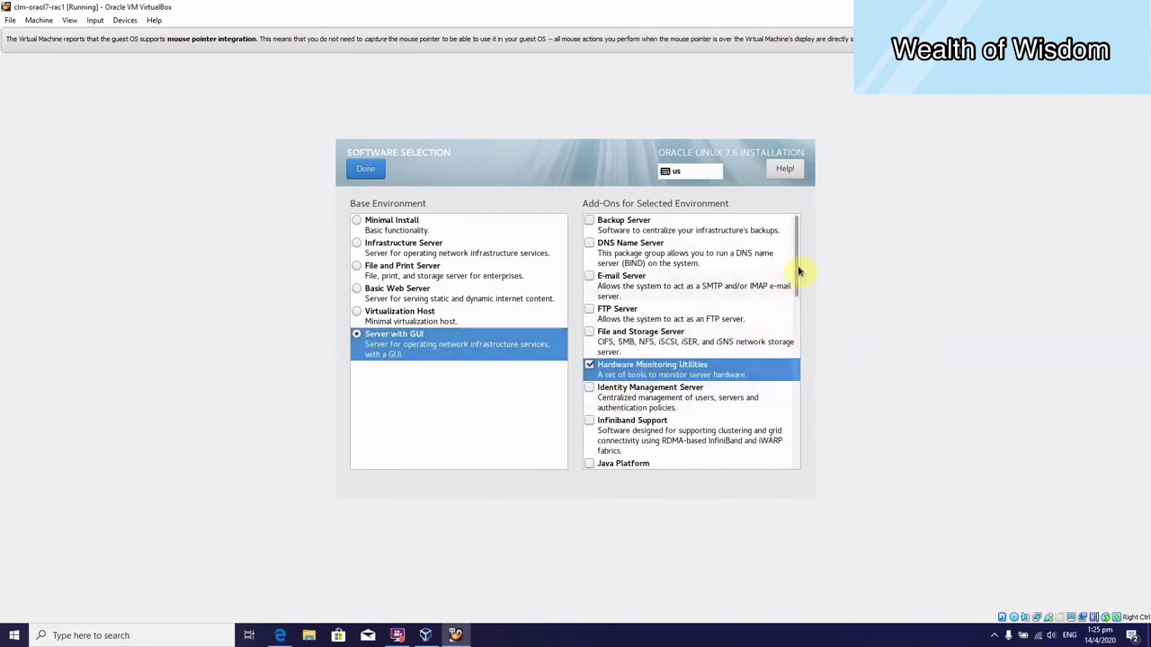
drag(795, 272, 795, 345)
scroll(795, 344, down, 5)
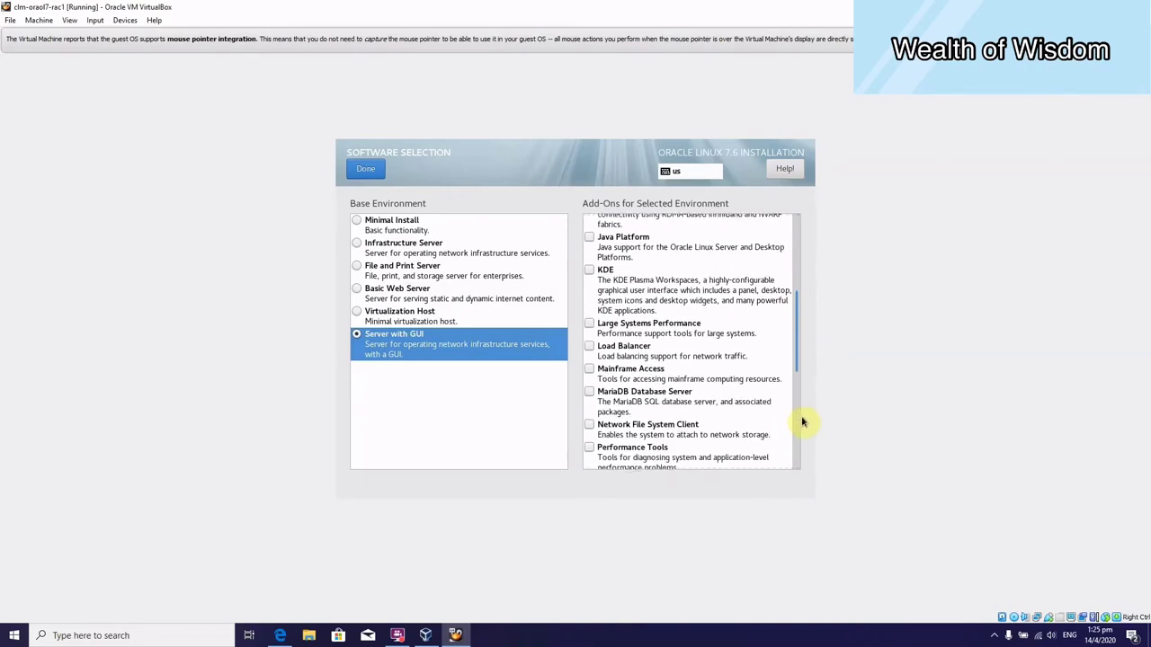
click(589, 321)
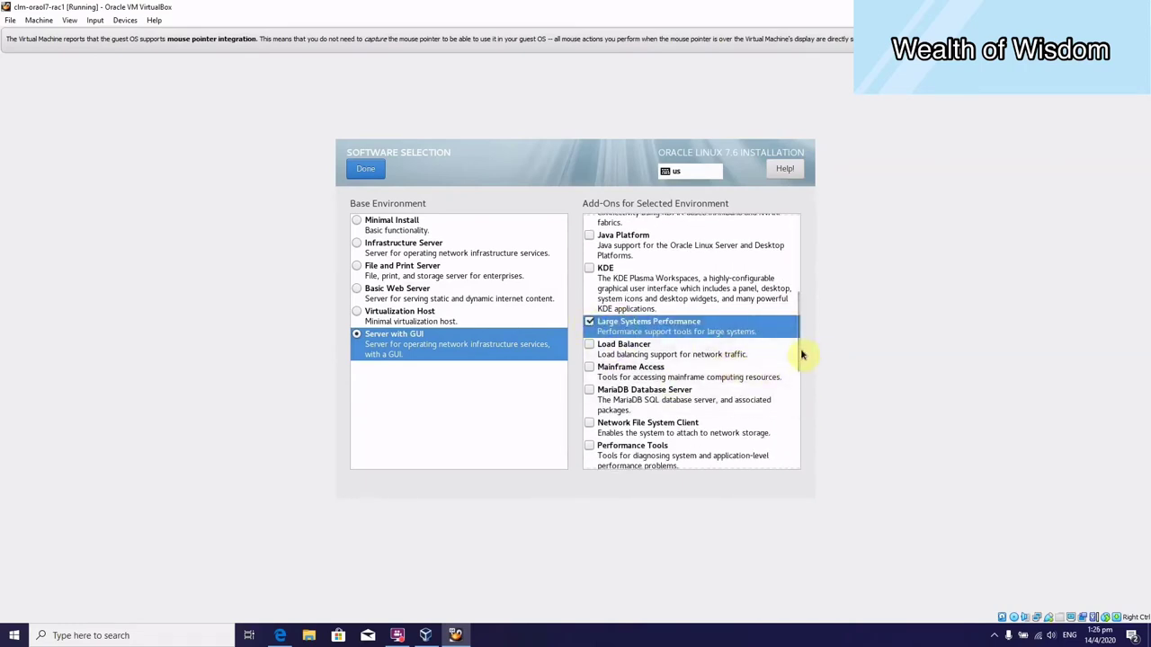
drag(800, 358, 796, 384)
scroll(797, 390, down, 5)
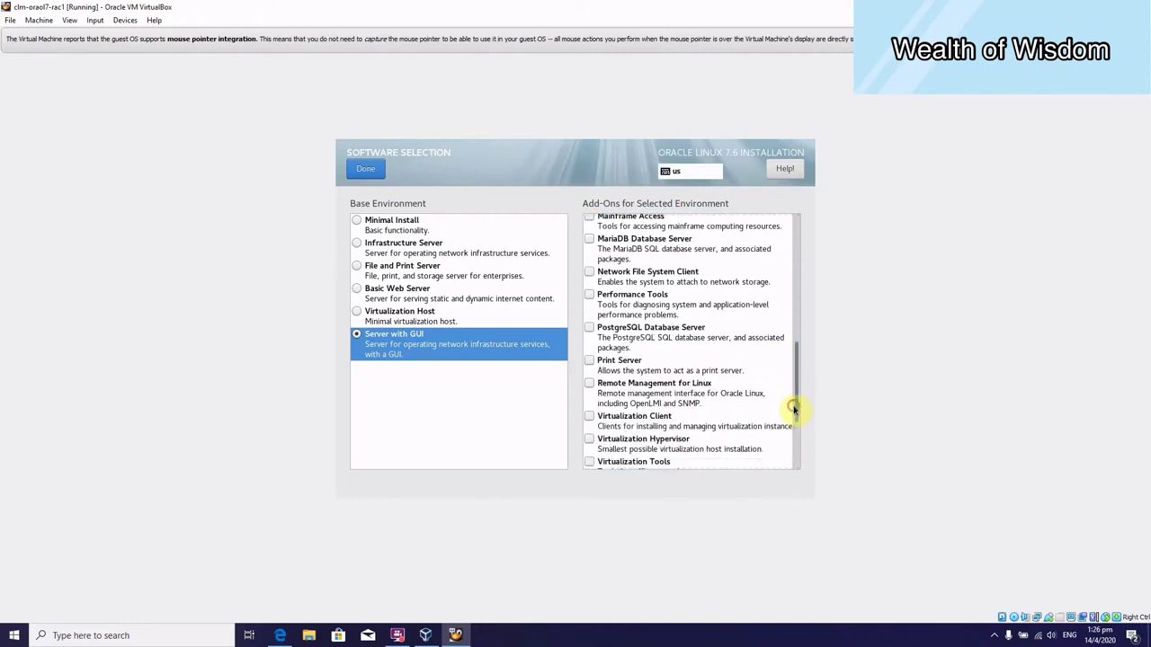
click(589, 272)
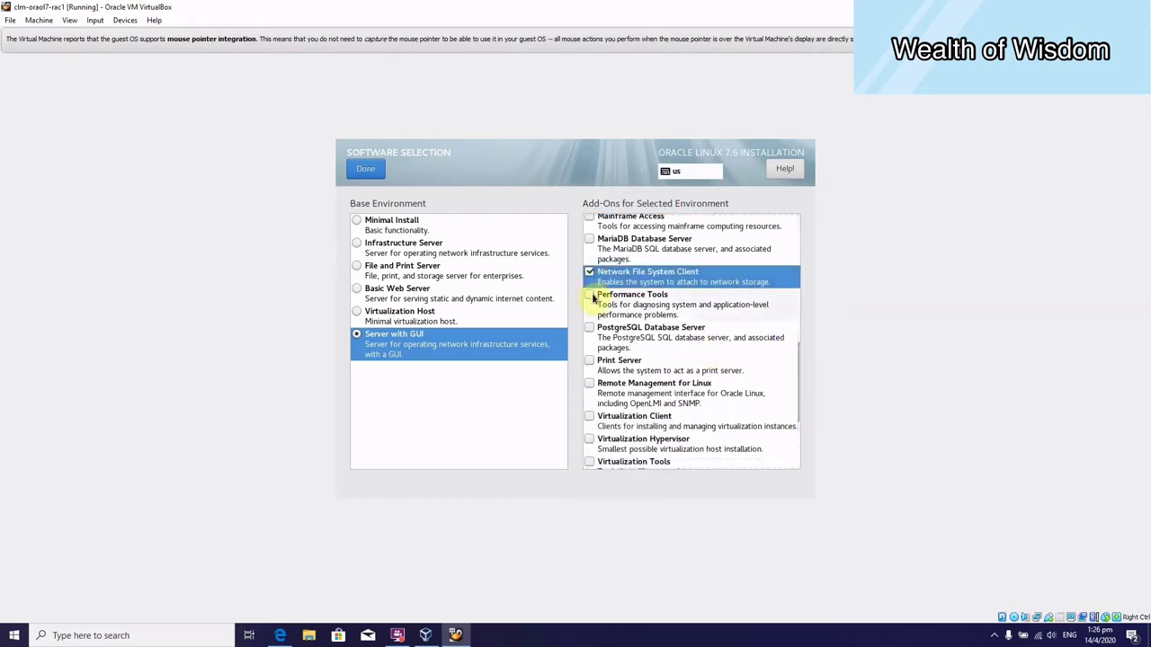
click(590, 296)
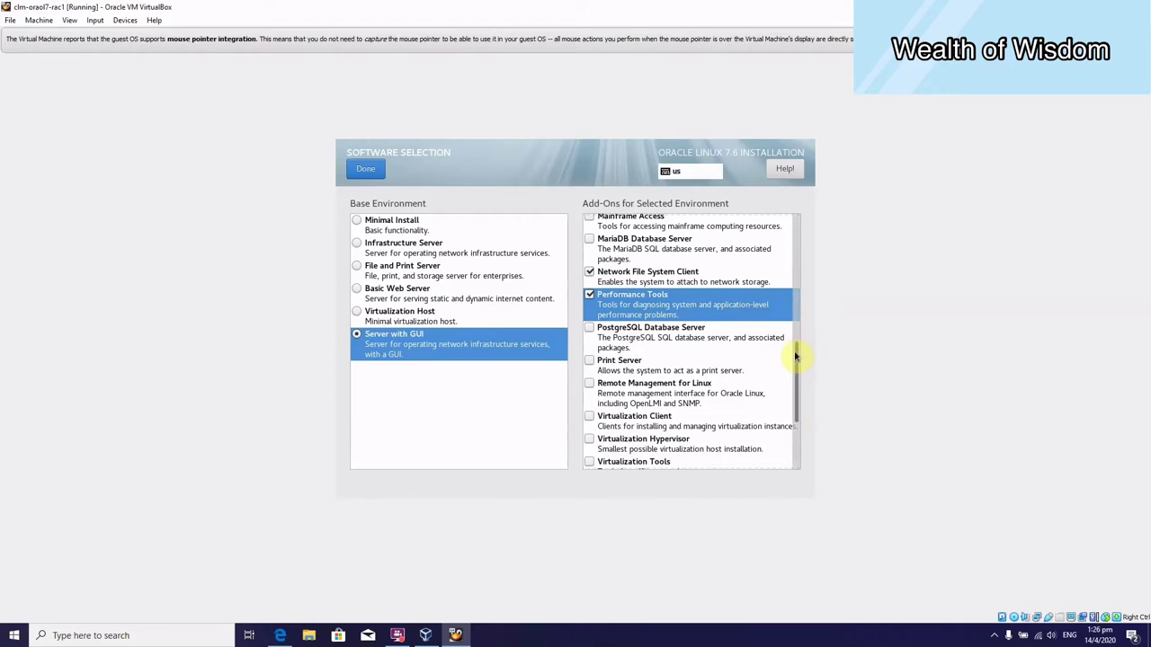
Add Compatibility Libraries, Development Tools and System Administration Tools, then confirm the software selection.
drag(795, 357, 800, 420)
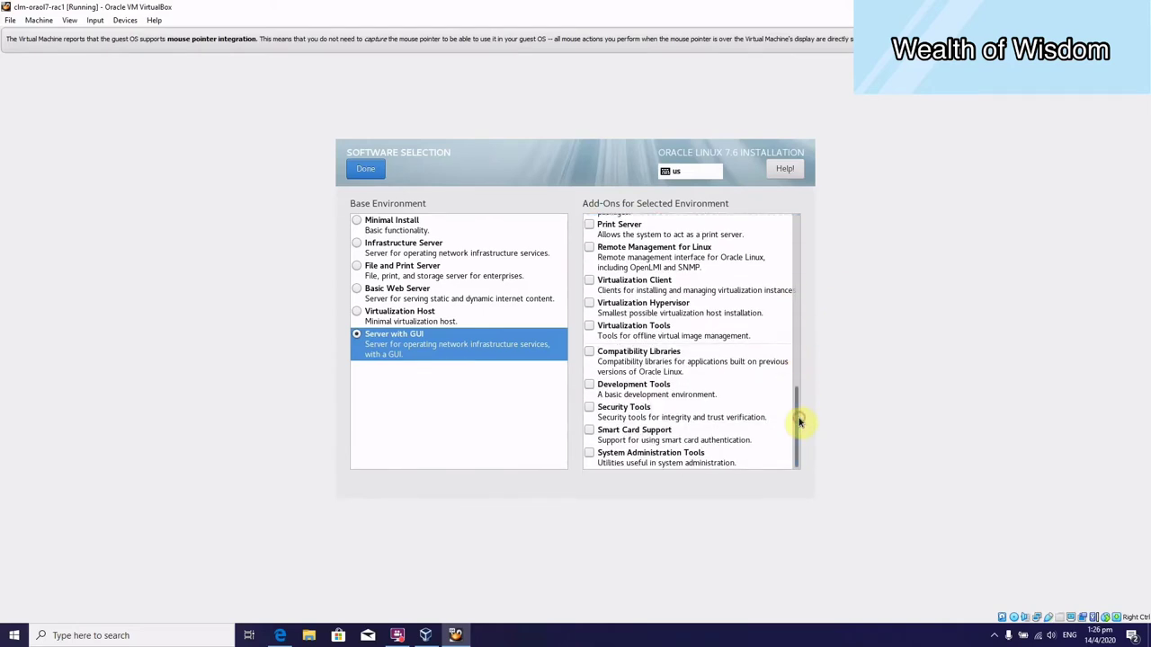
click(589, 356)
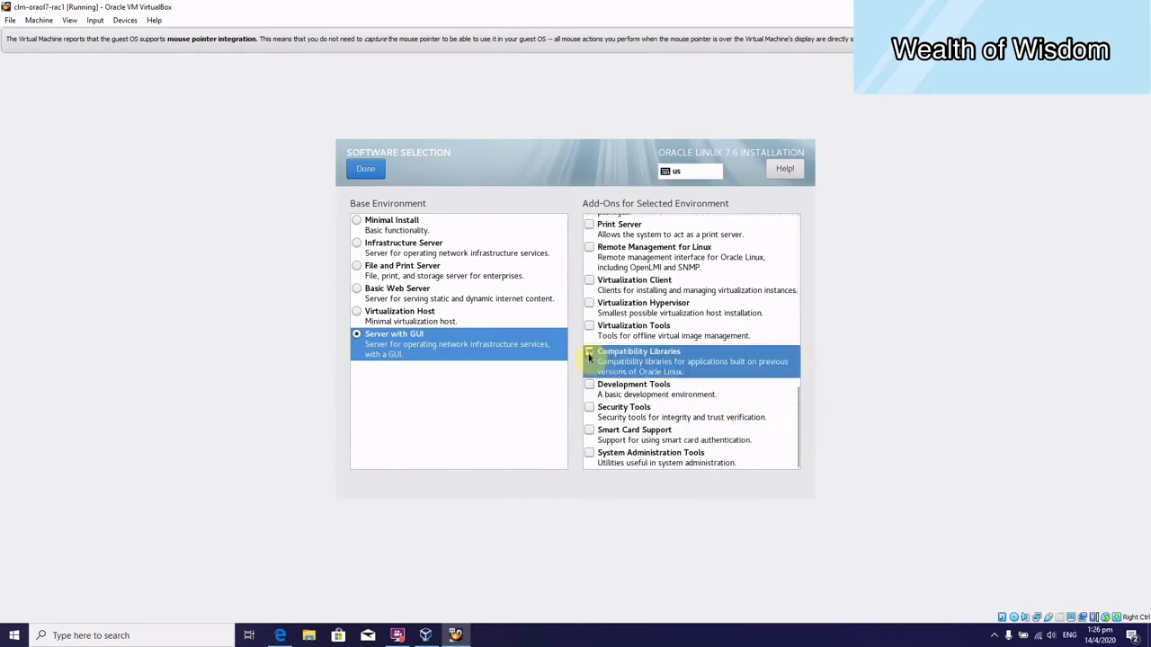
click(591, 386)
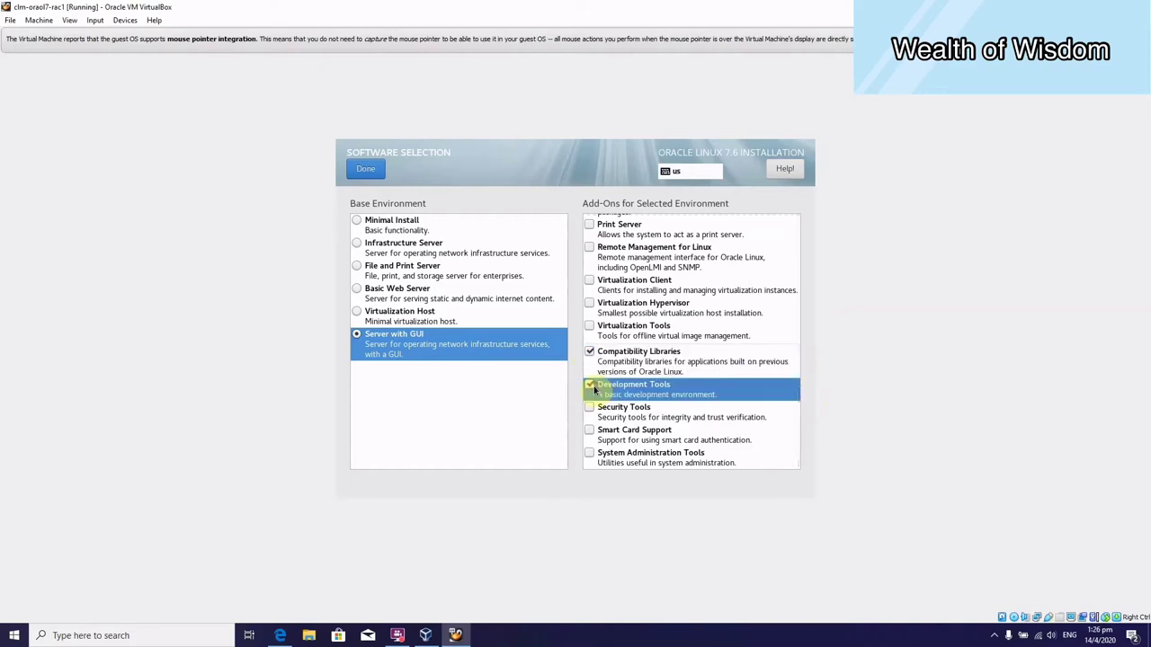
click(591, 457)
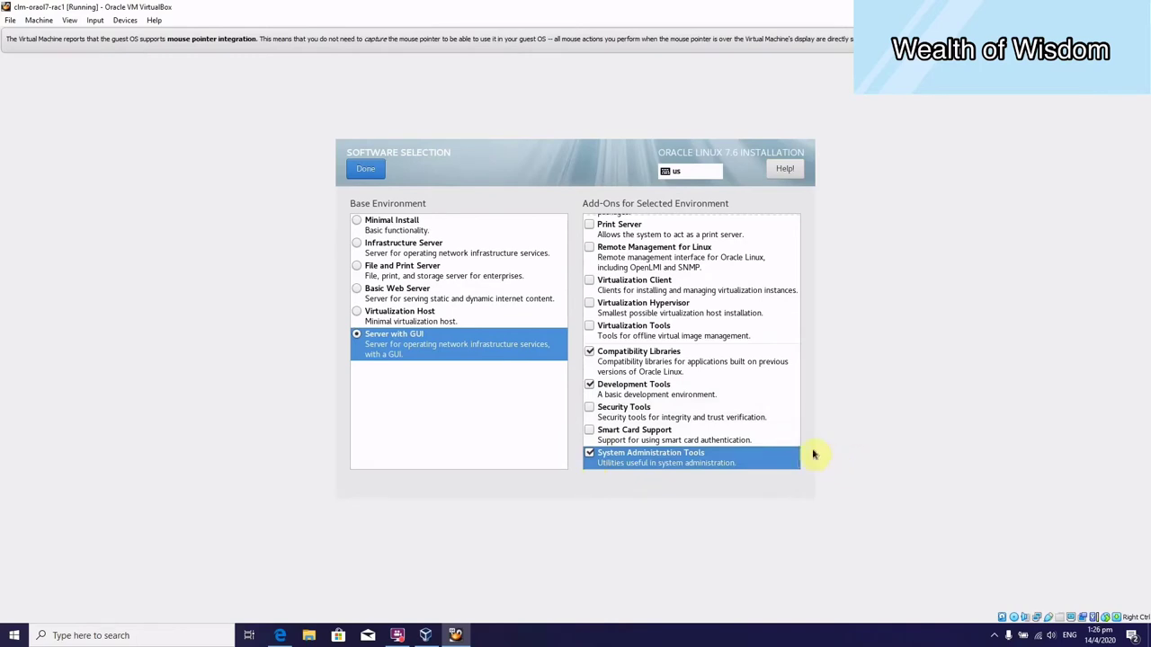
mouse_move(799, 455)
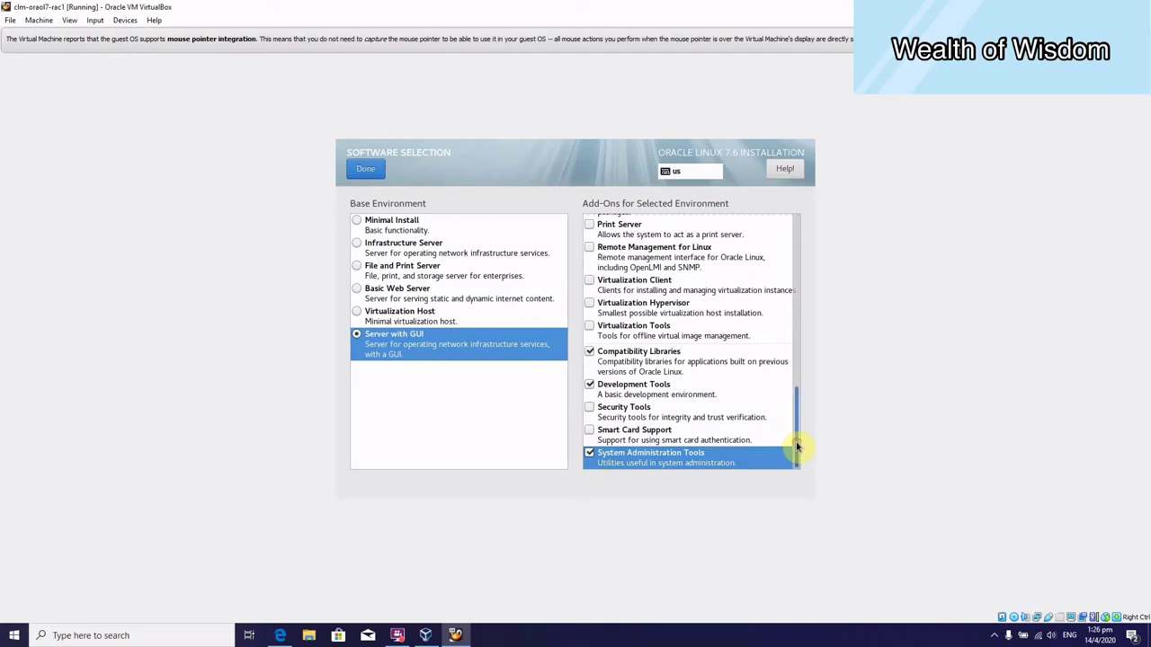
drag(795, 447, 798, 484)
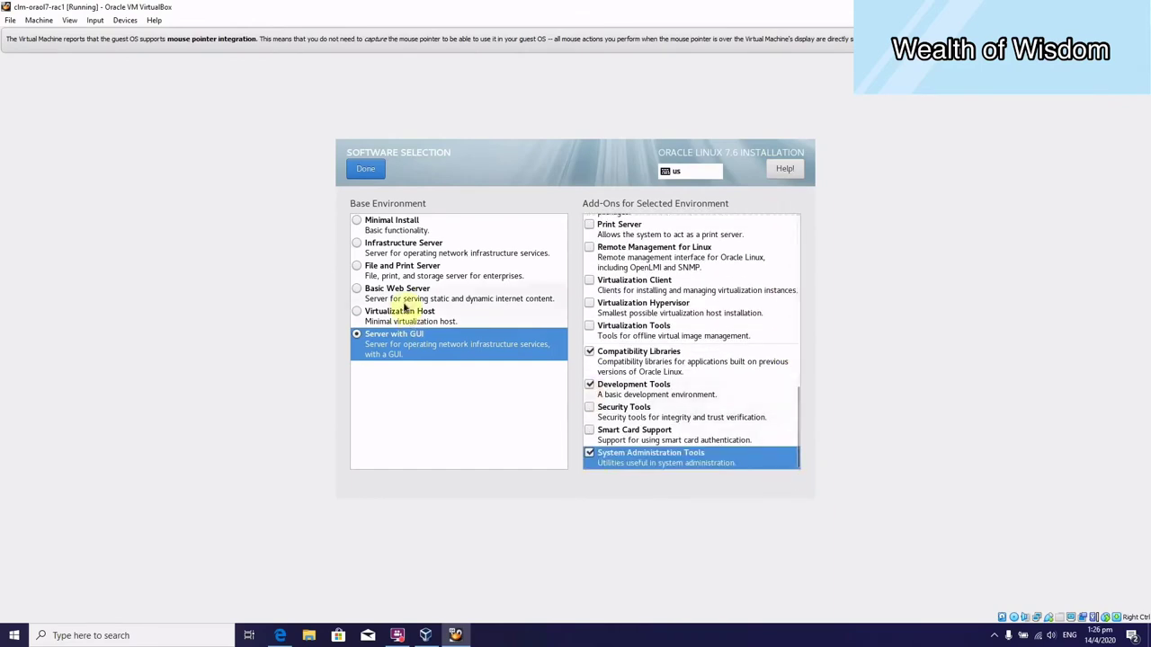
click(366, 170)
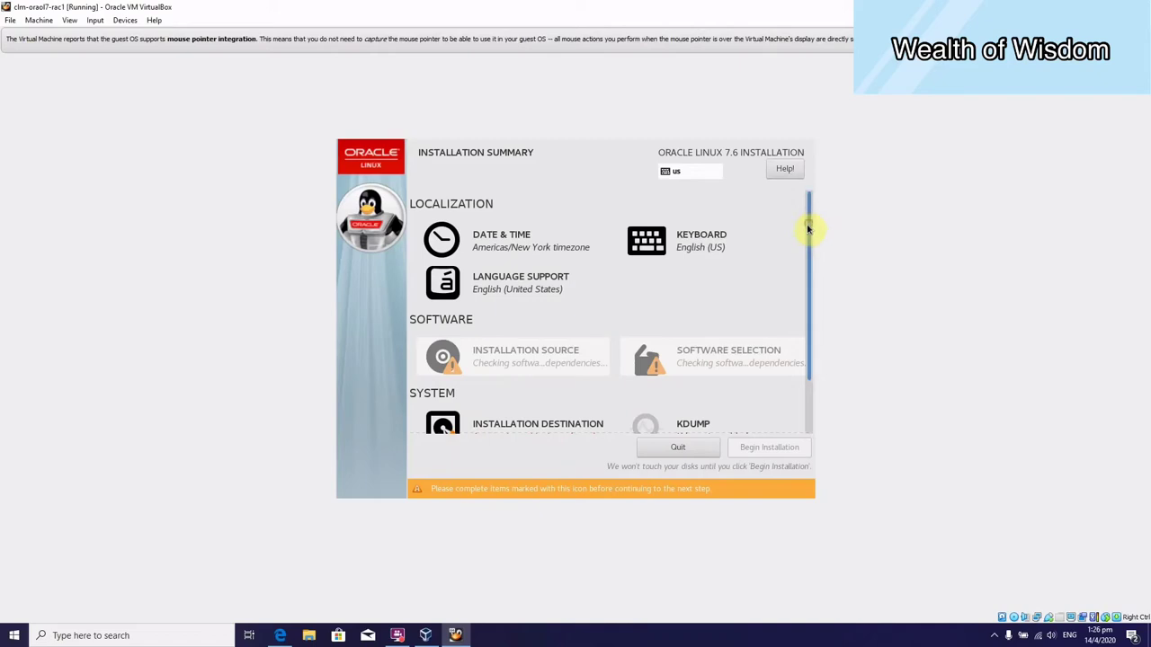
Accept automatic partitioning on the installation destination disk.
drag(812, 226, 815, 346)
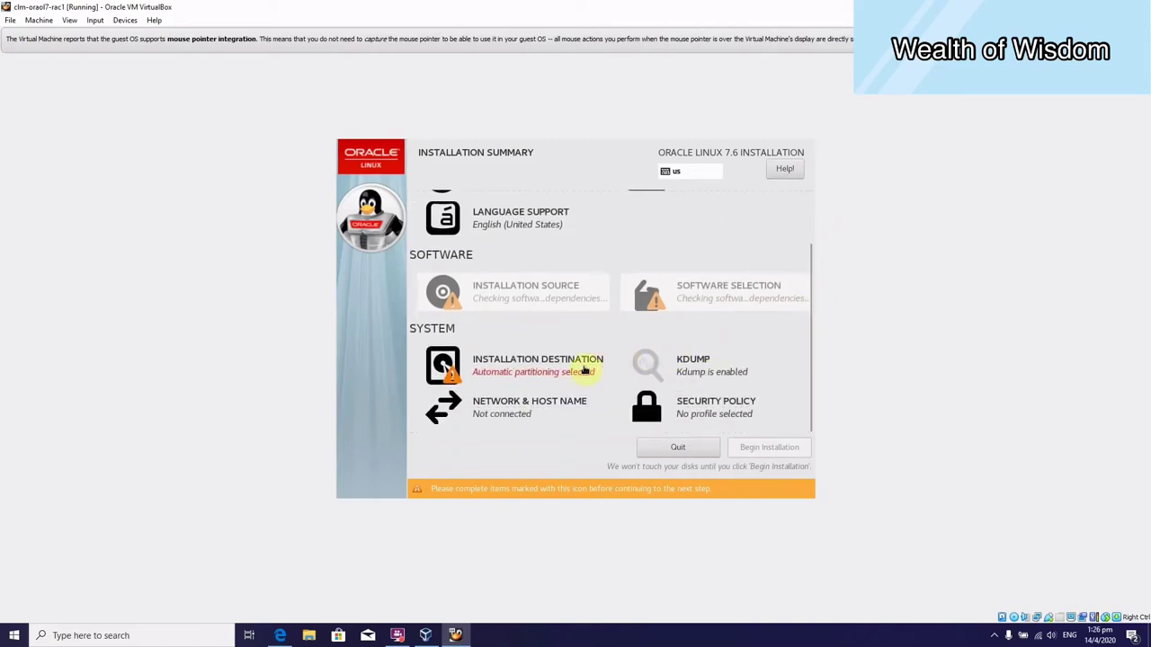
click(584, 369)
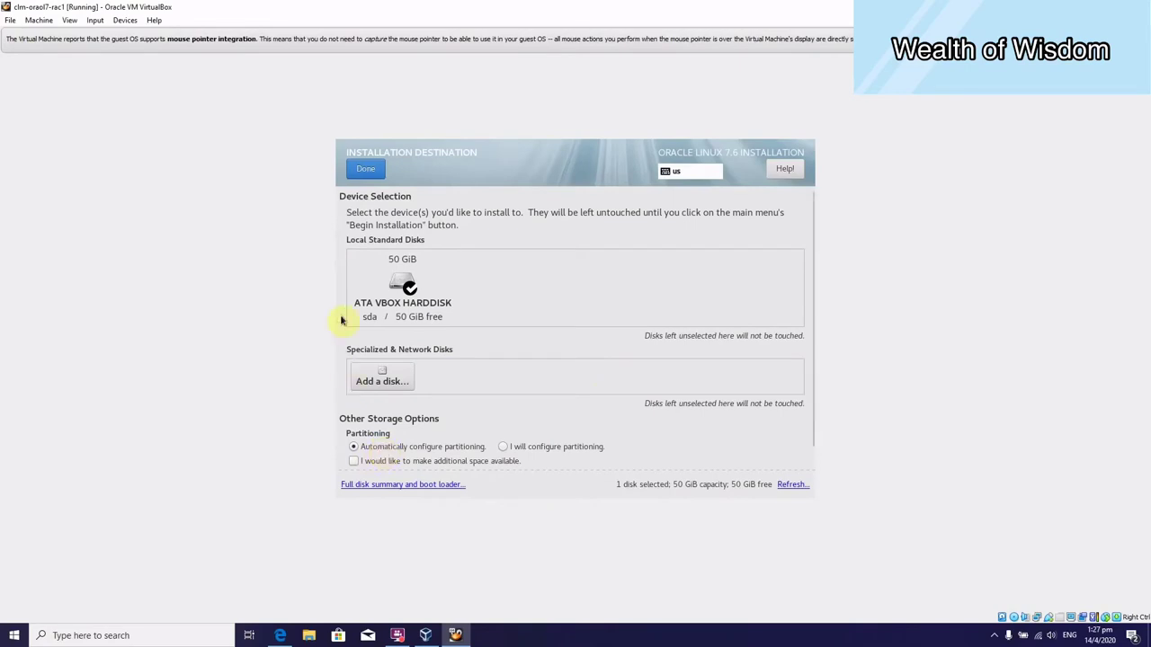
click(376, 173)
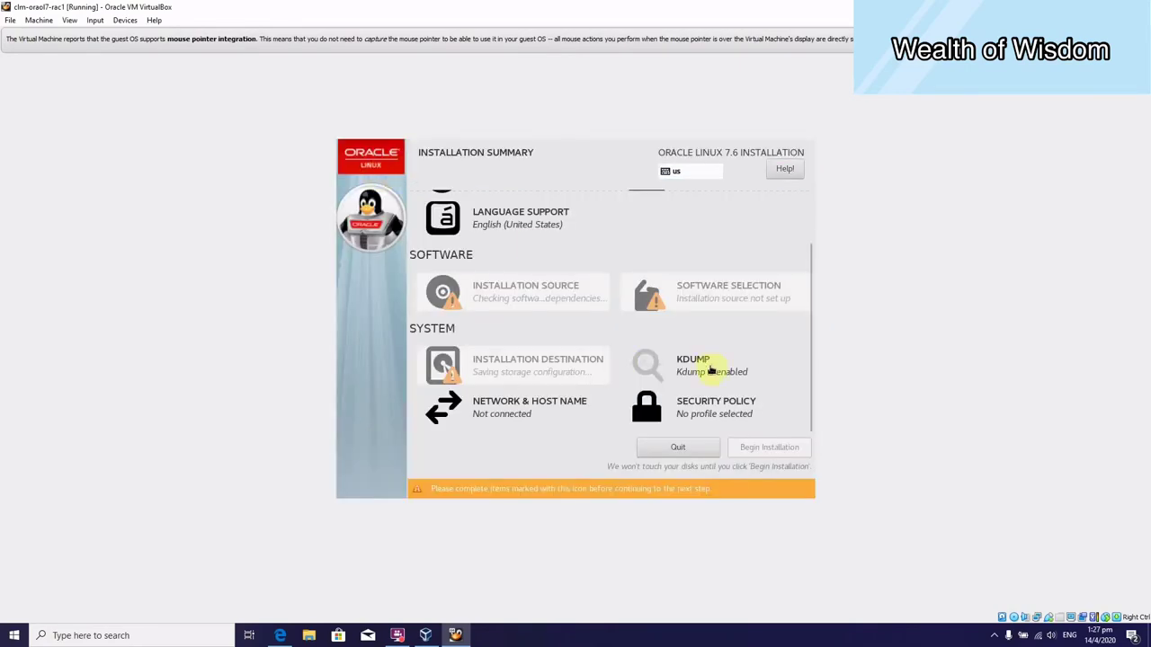
Disable kdump and return to the installation summary.
click(711, 370)
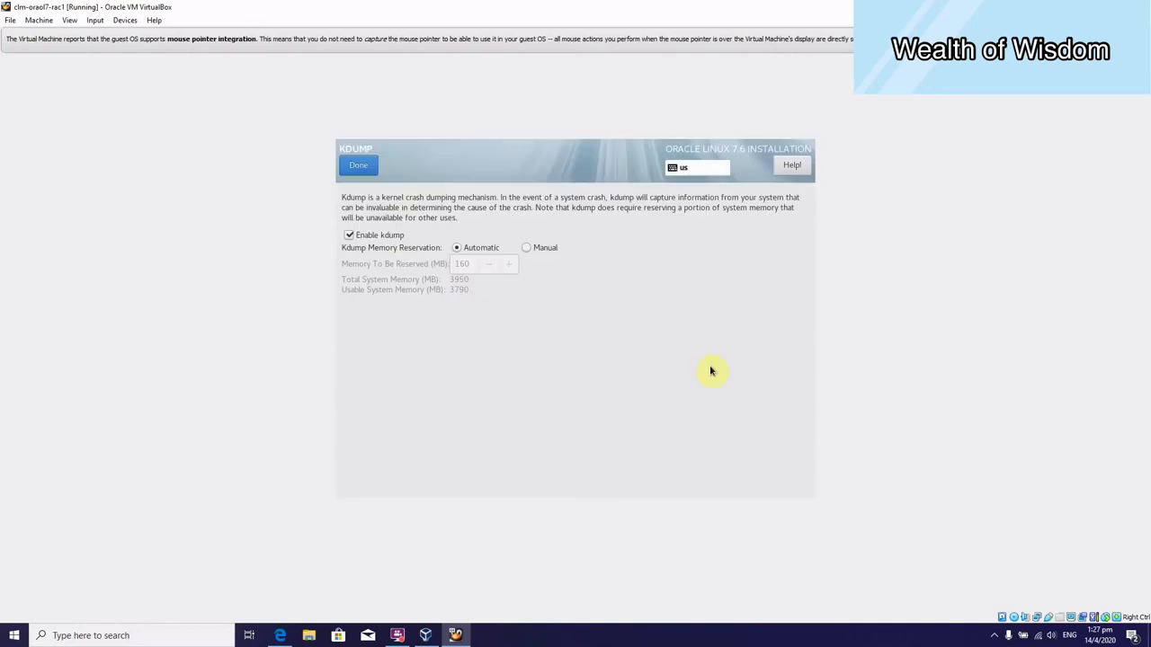
click(380, 236)
click(359, 171)
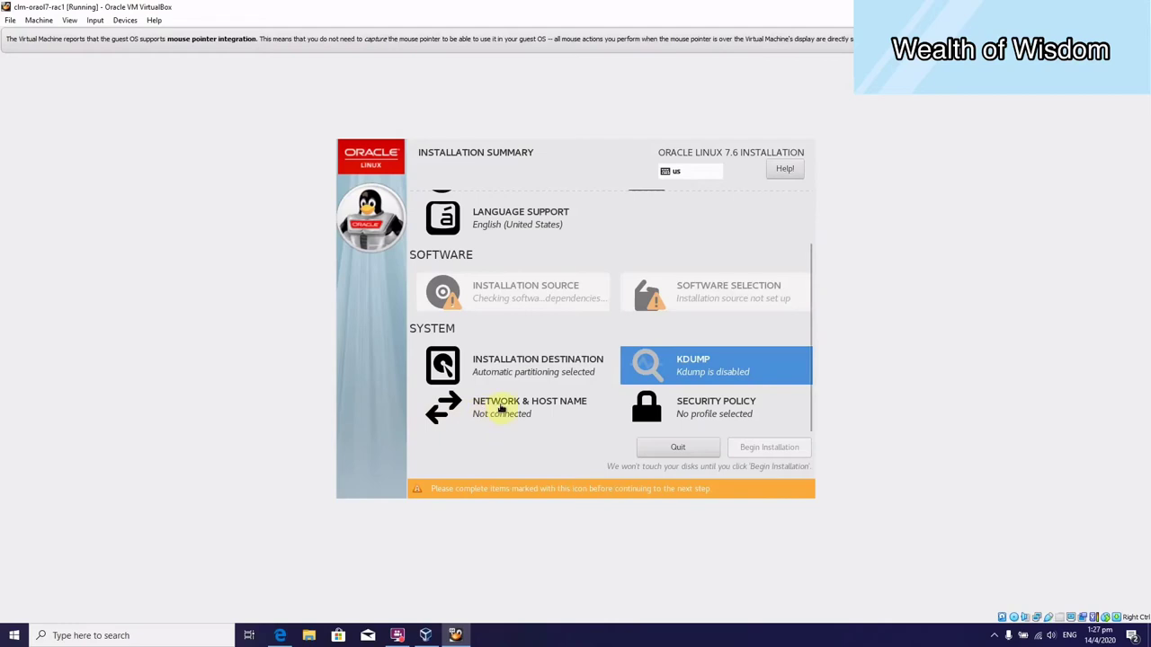
click(499, 407)
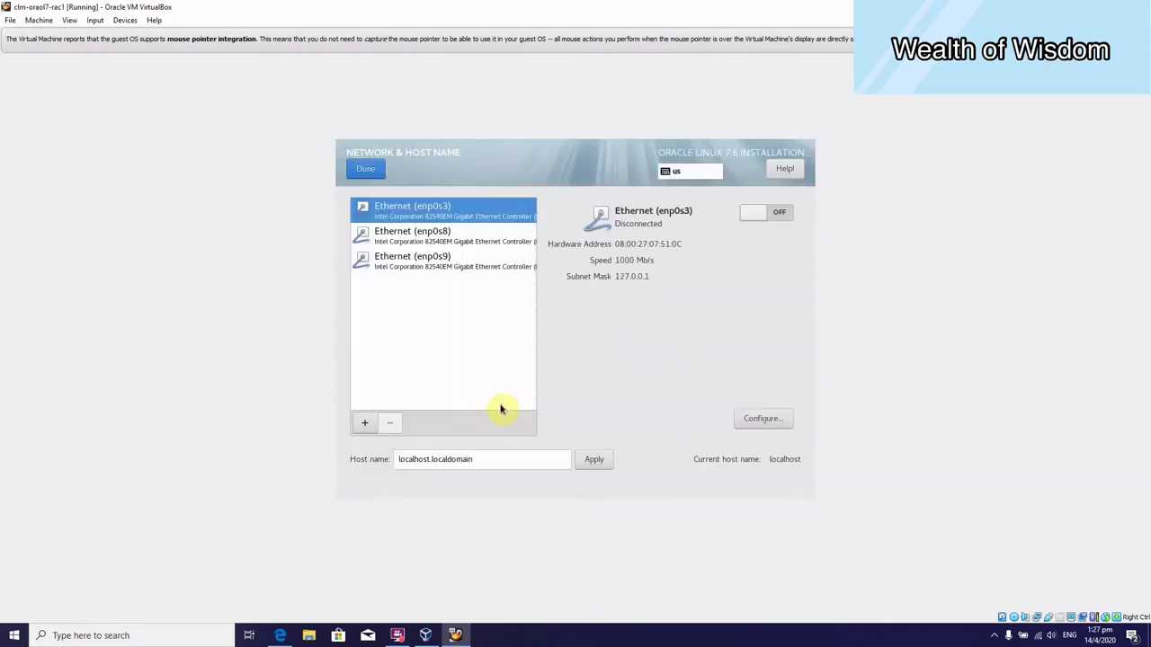
Turn on Ethernet enp0s3, enable Automatically connect to this network, and save.
click(752, 213)
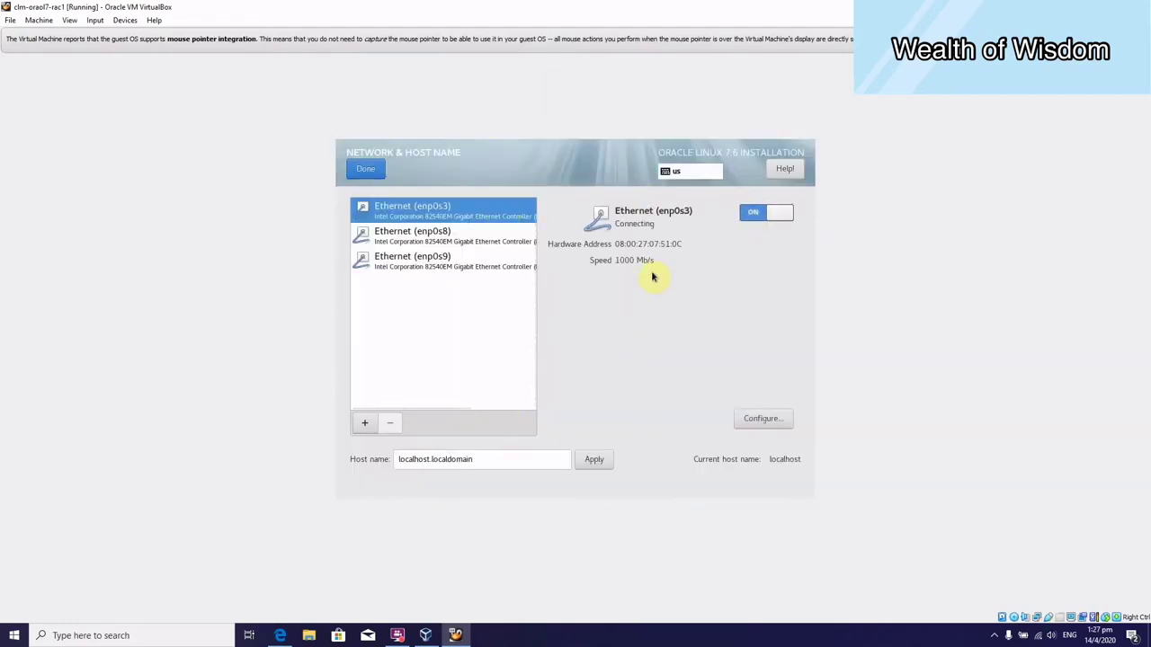
click(763, 427)
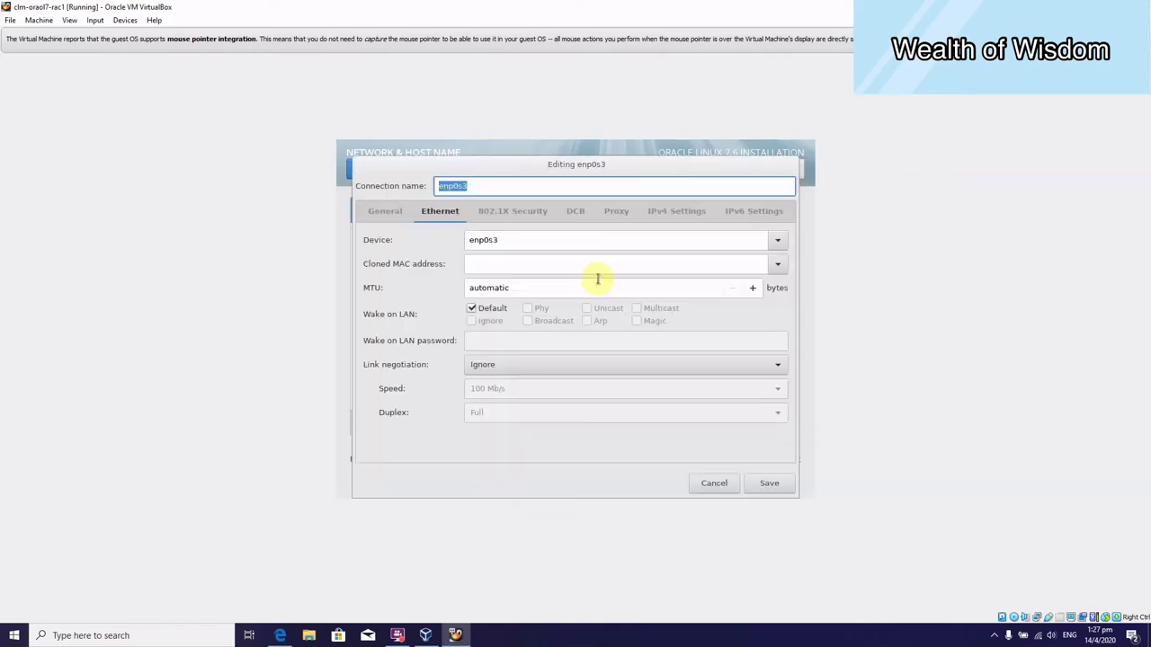
click(397, 214)
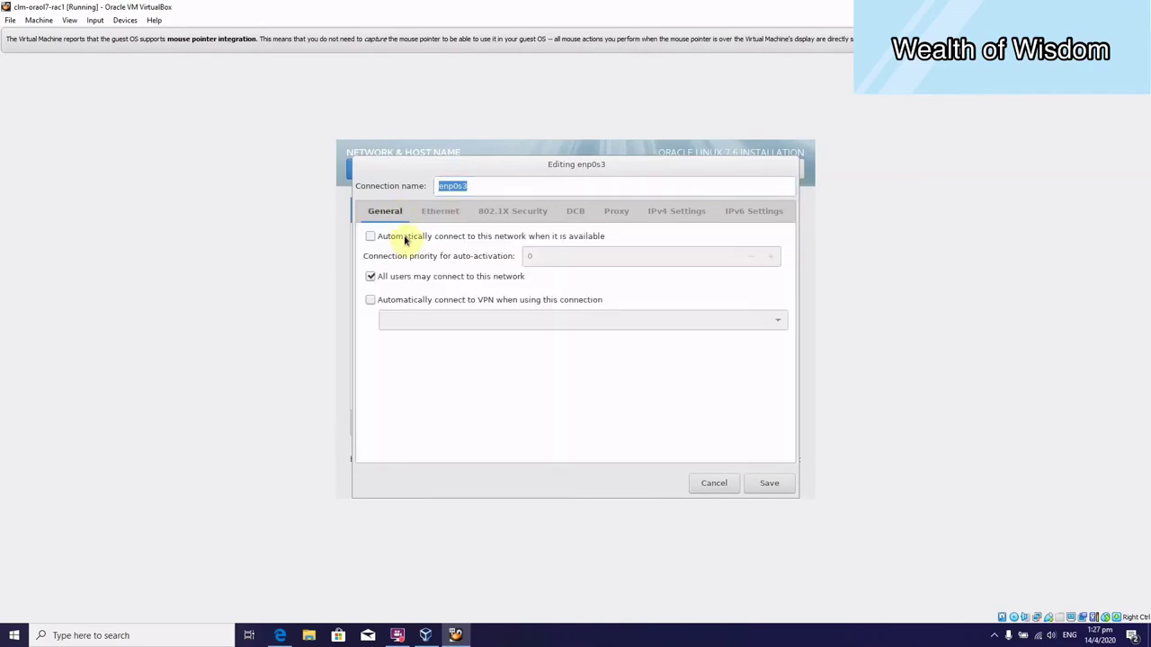
click(405, 238)
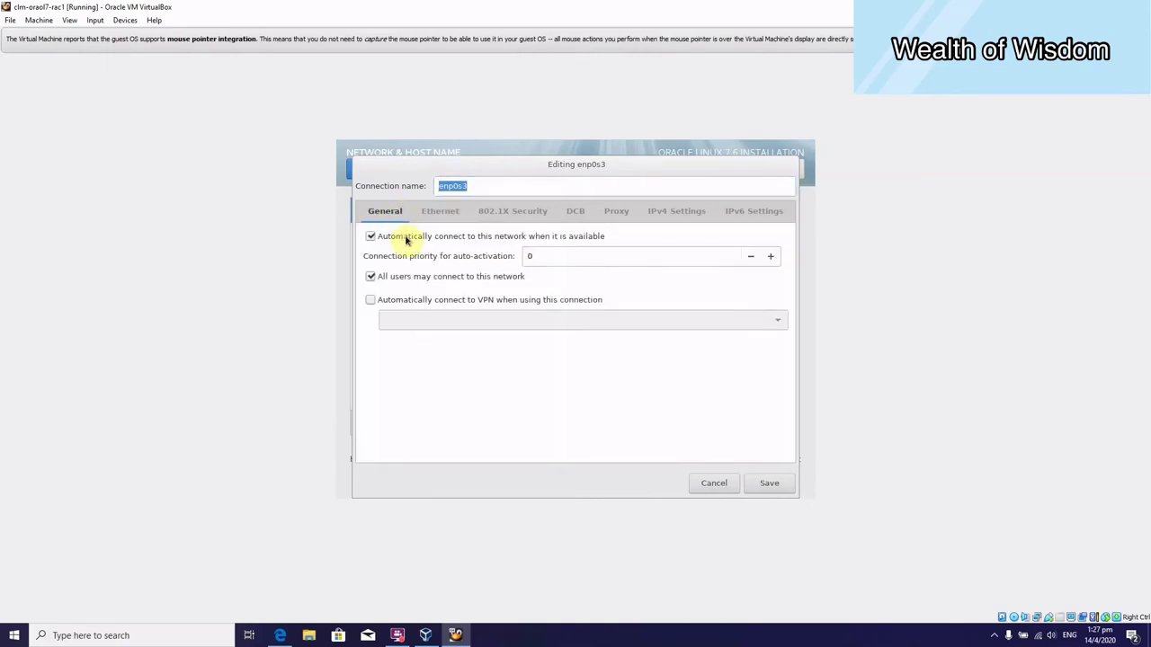
click(669, 212)
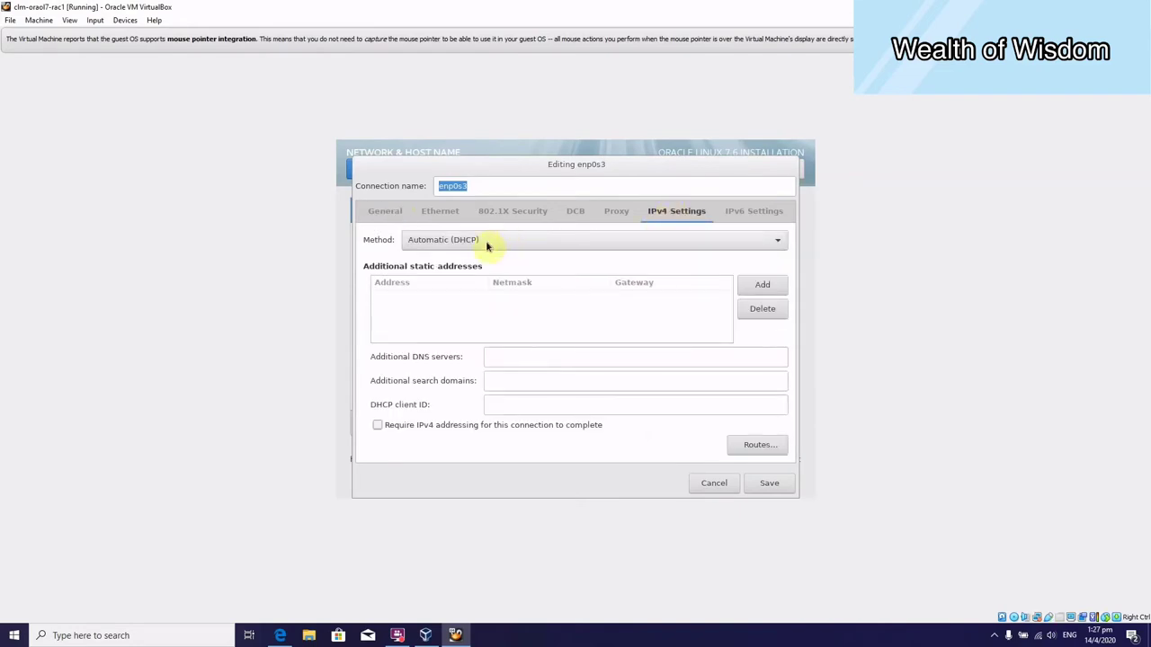
click(382, 213)
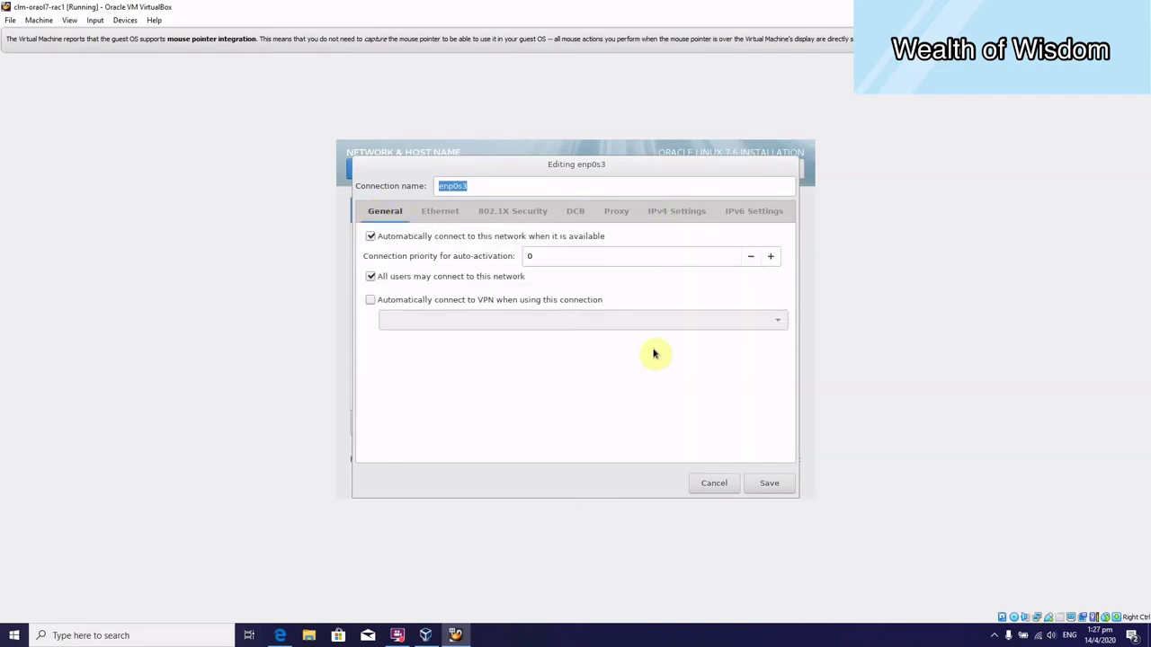
click(775, 484)
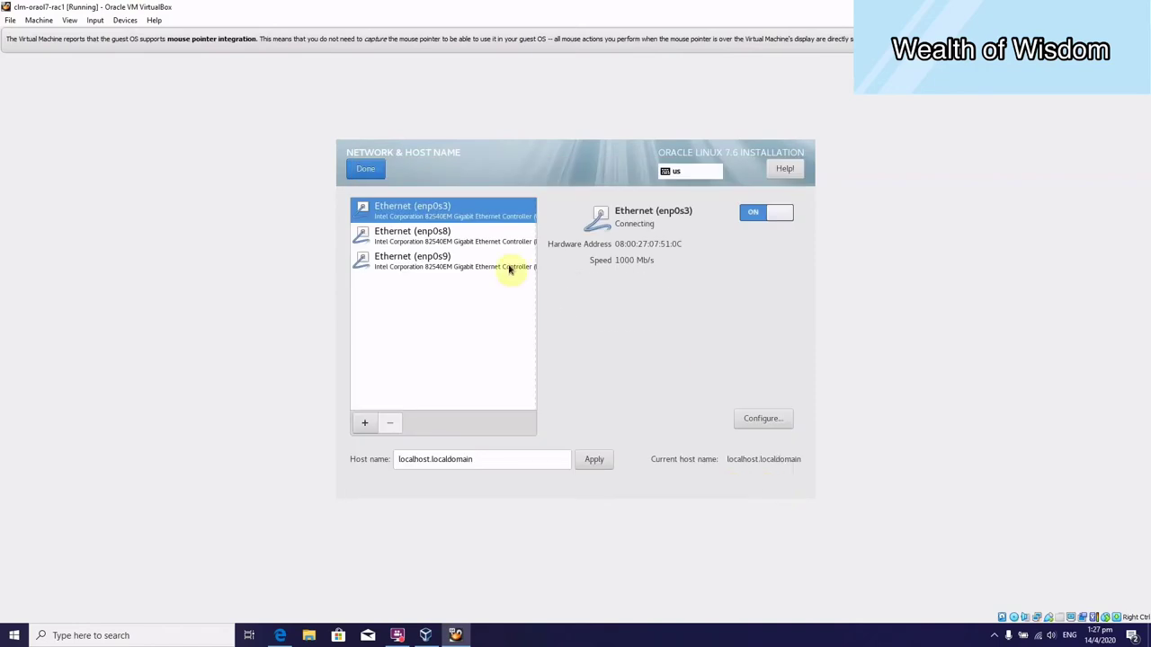
Switch on enp0s8 and add address 192.168.56.101, netmask 255.255.255.0, gateway 192.168.56.1.
click(483, 233)
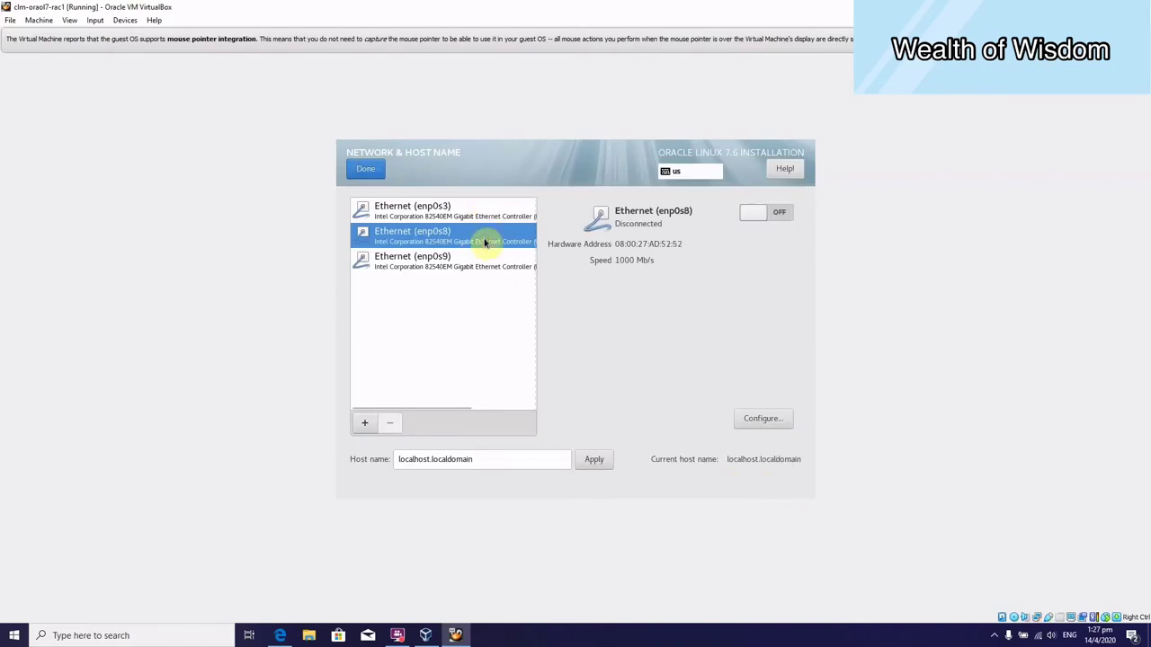
click(752, 214)
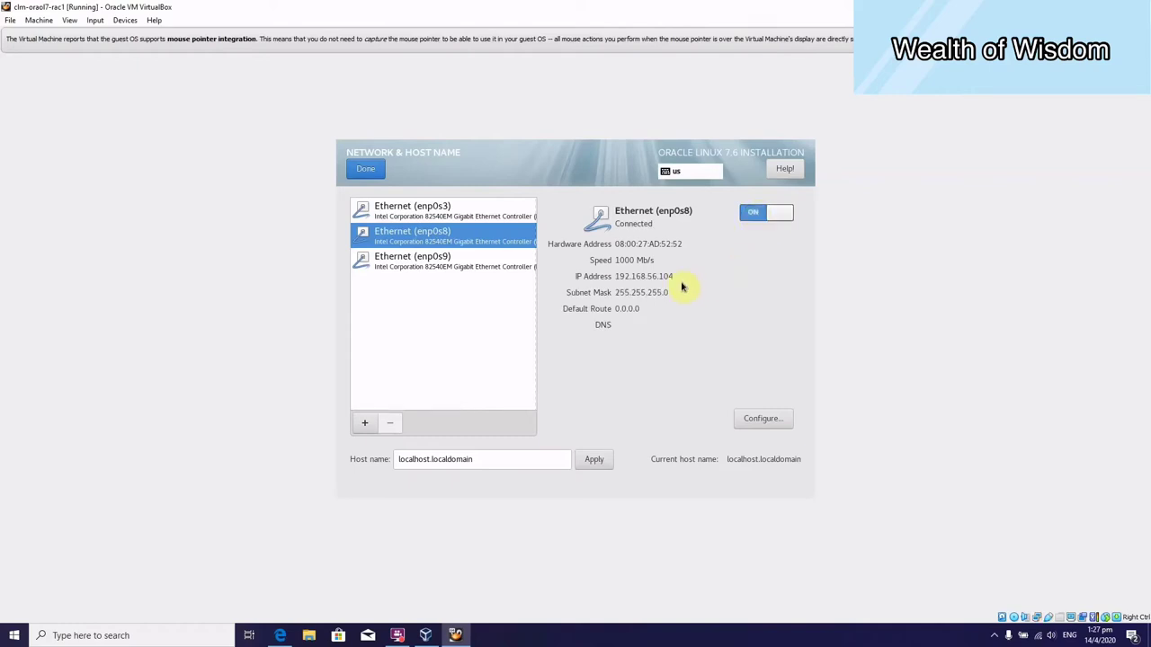
click(762, 423)
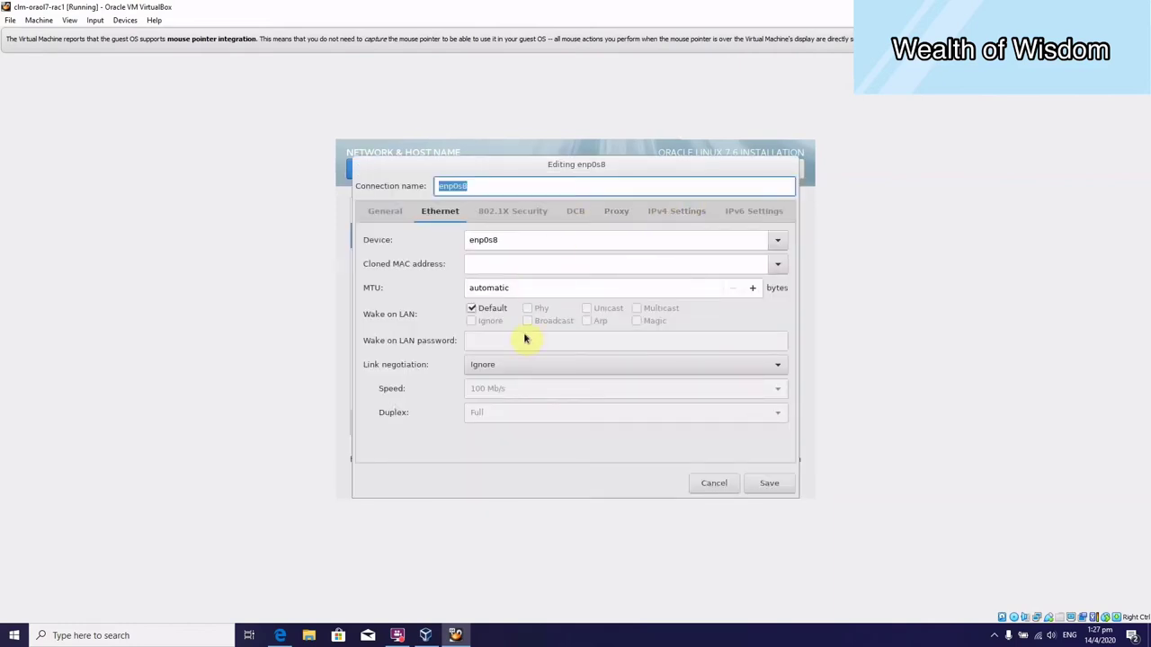
click(691, 216)
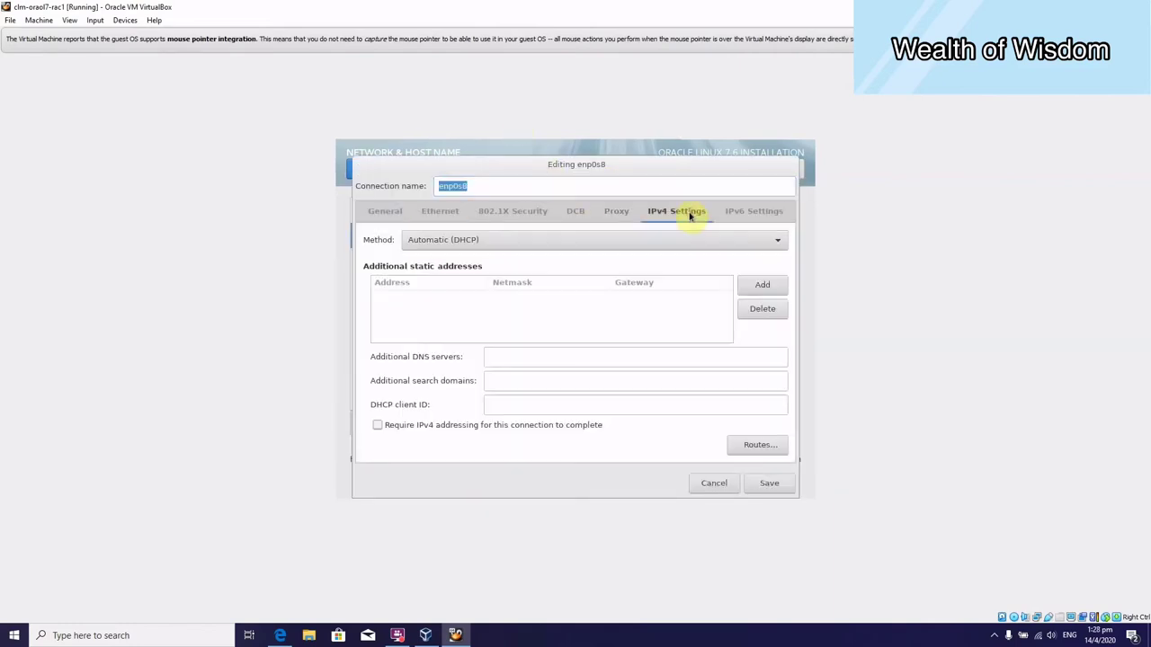
click(770, 286)
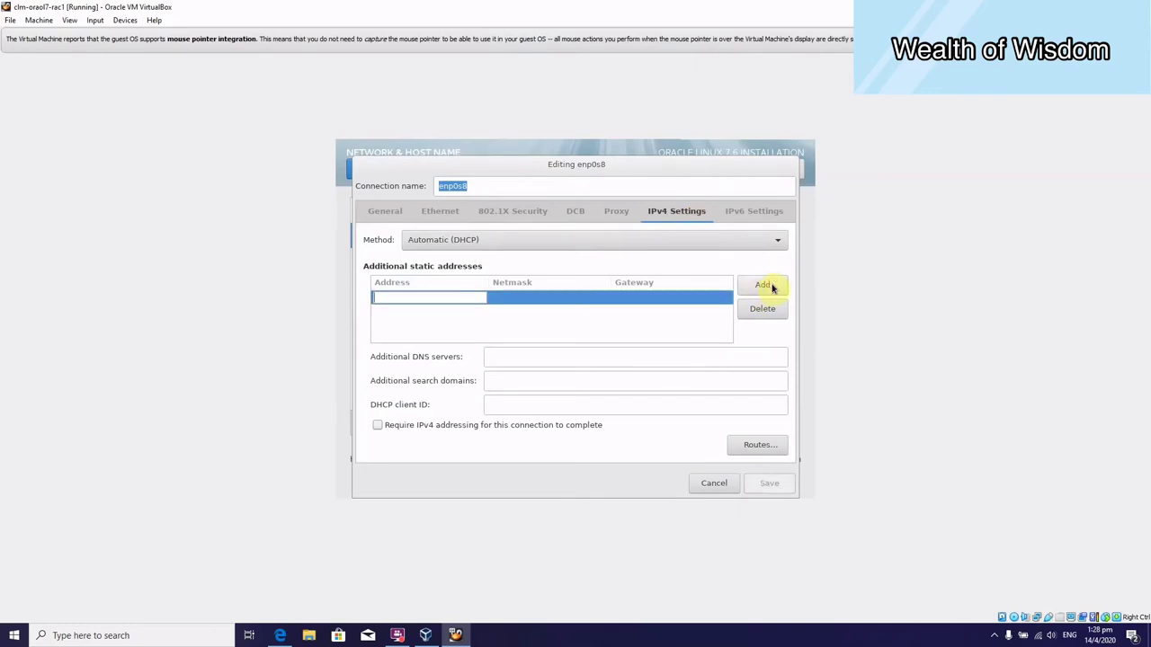
text(192)
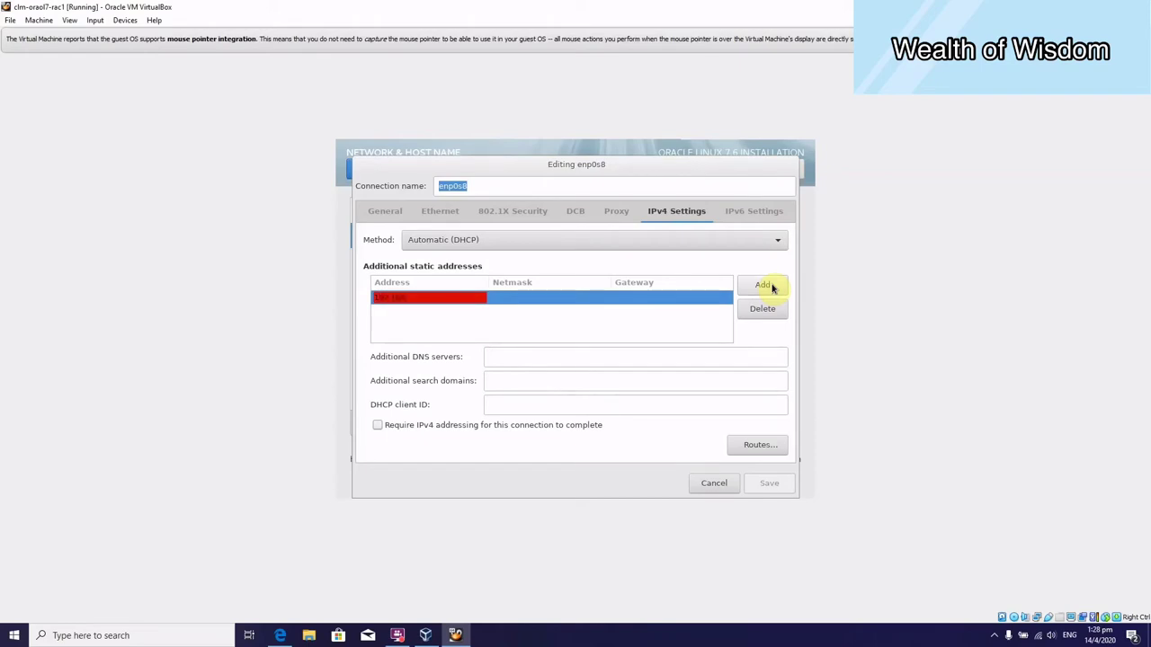
text(.168.56.101)
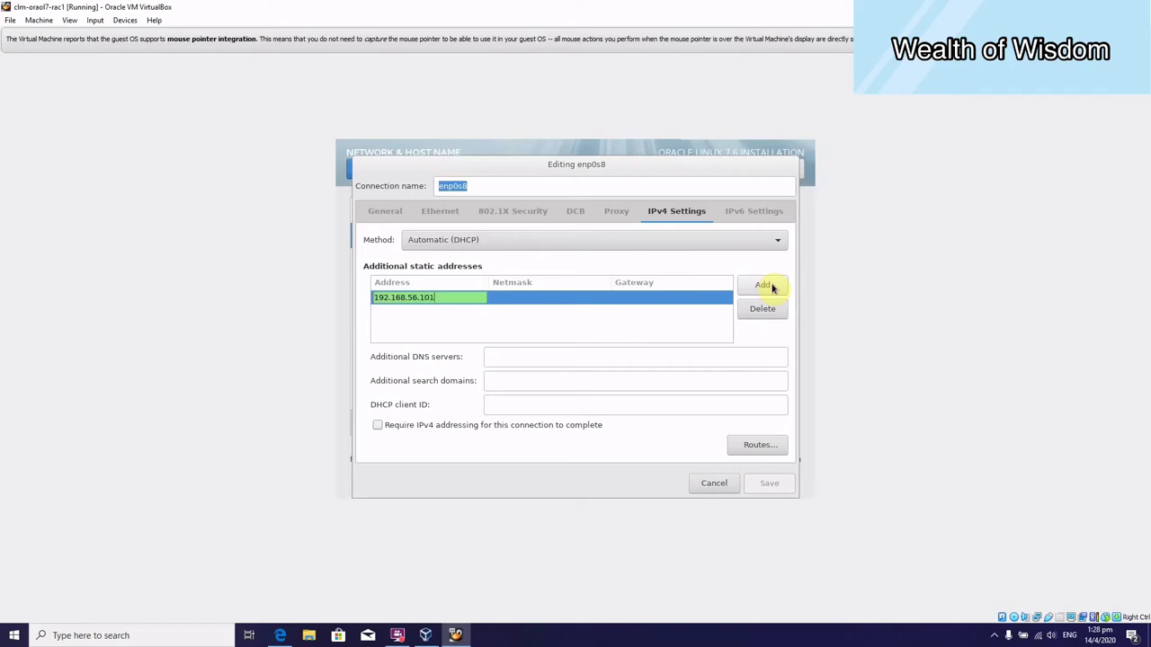
key(Tab)
text(255)
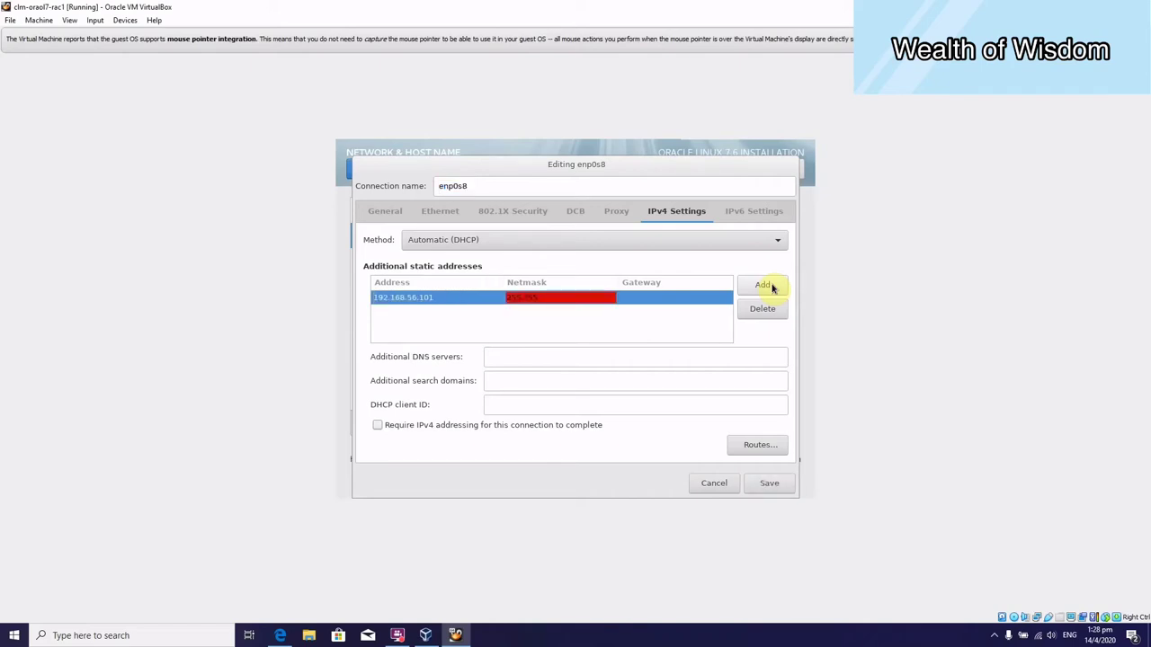
text(.255.255.0)
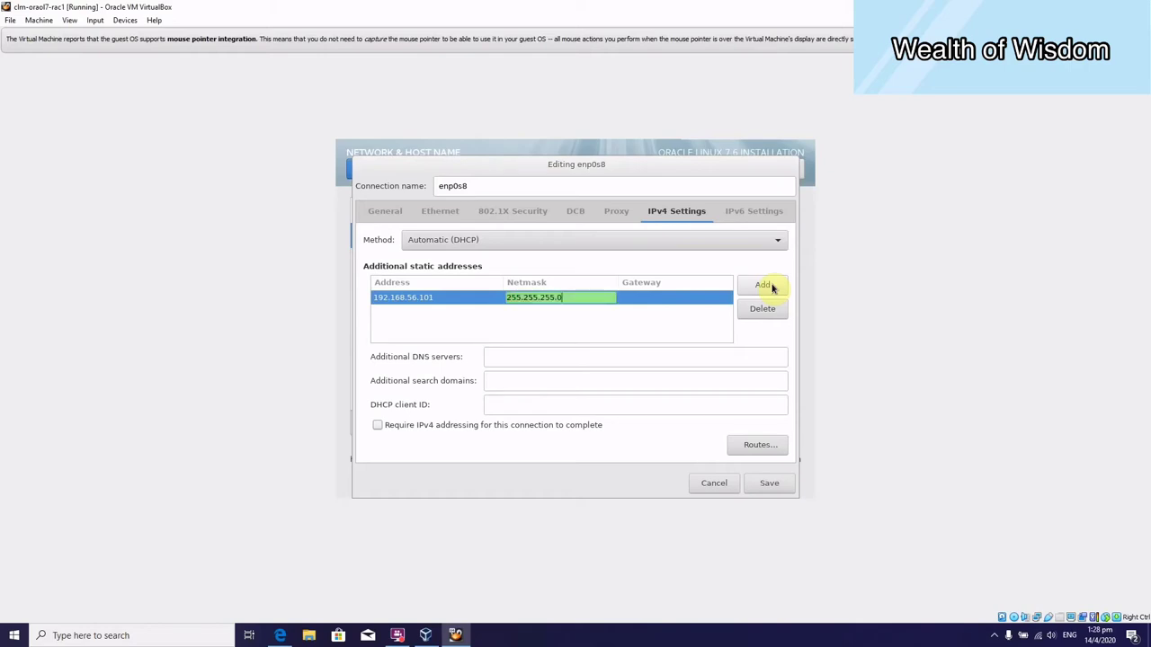
key(Tab)
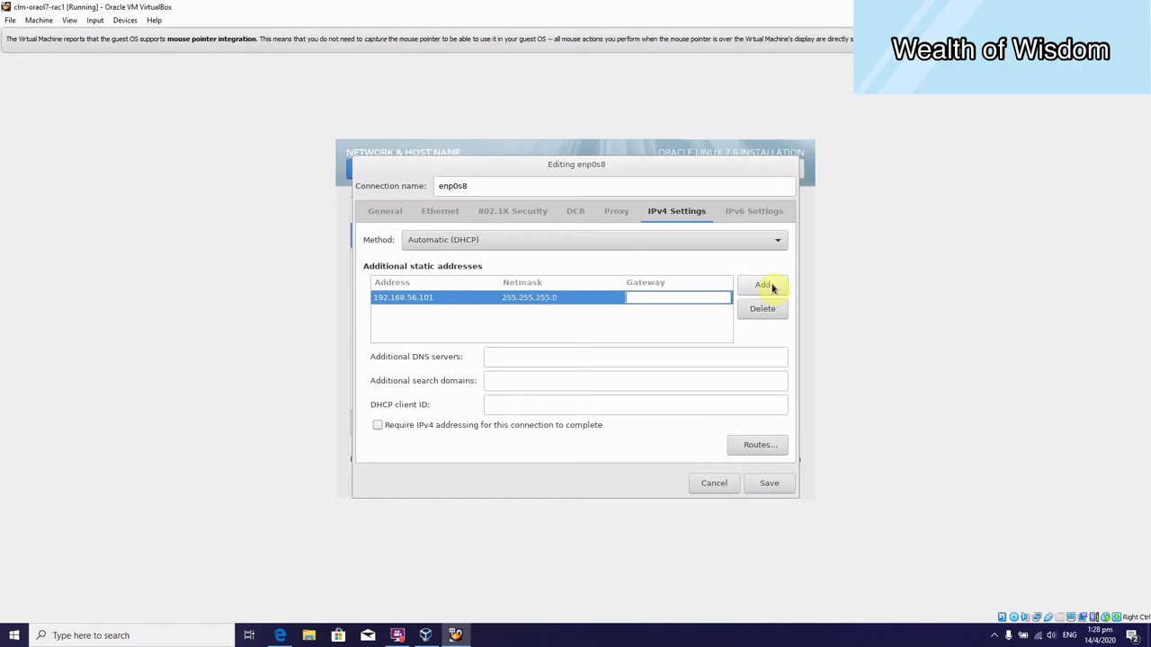
text(192.168.56)
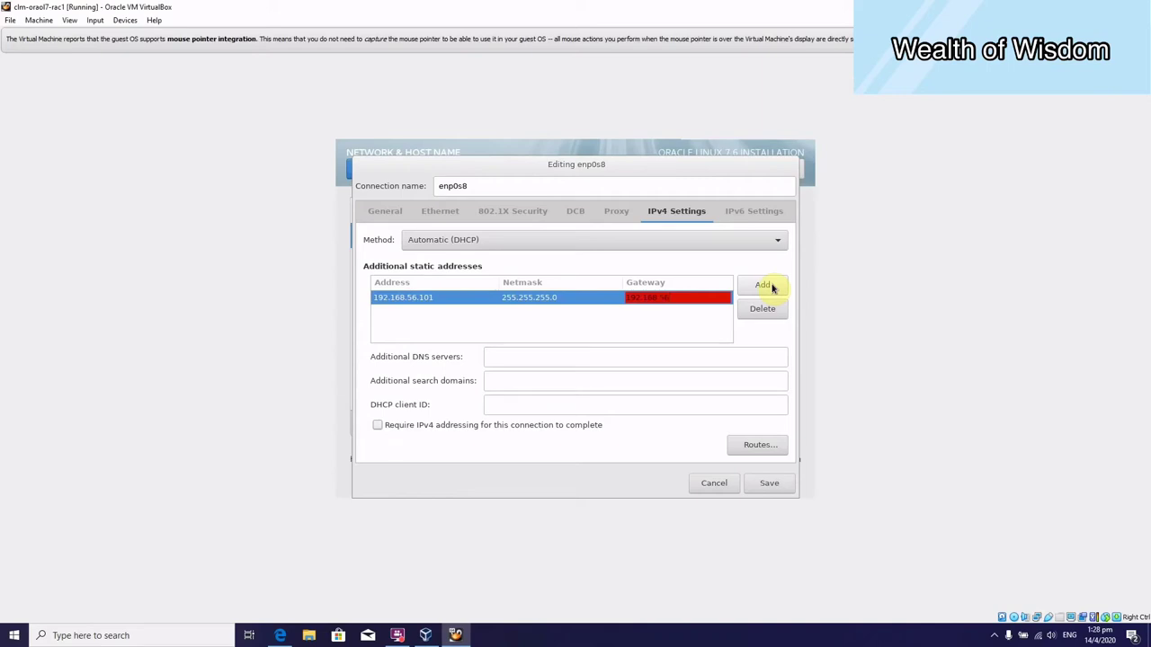
text(.1)
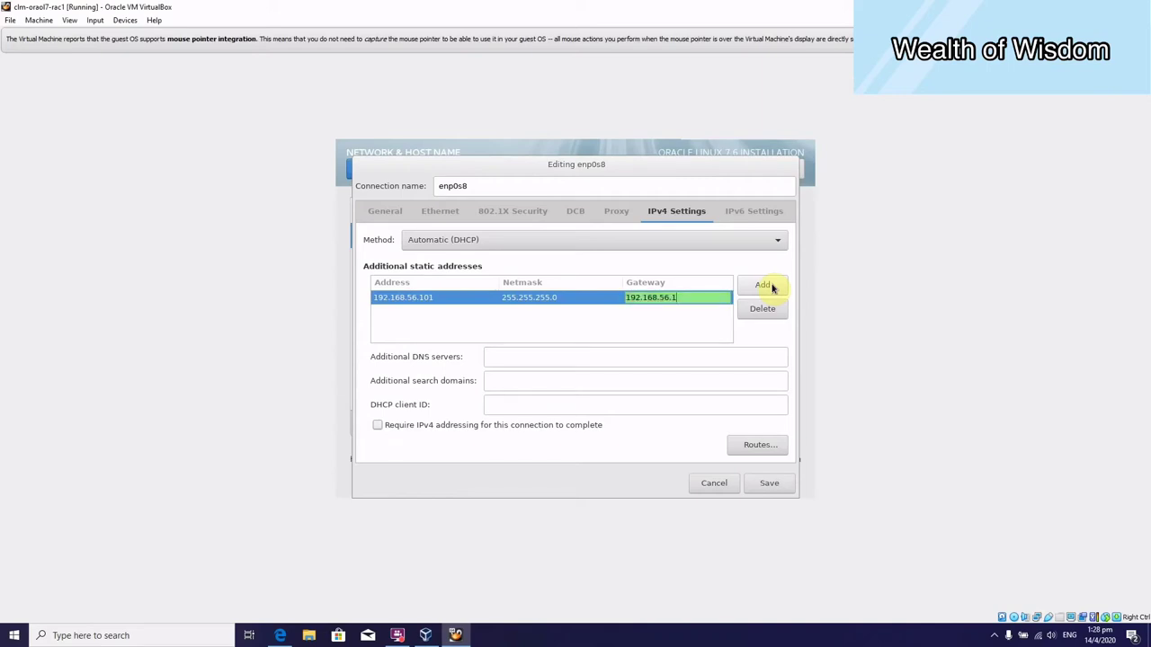
Set enp0s8's IPv4 method to Manual with DNS server 192.168.56.1.
click(686, 242)
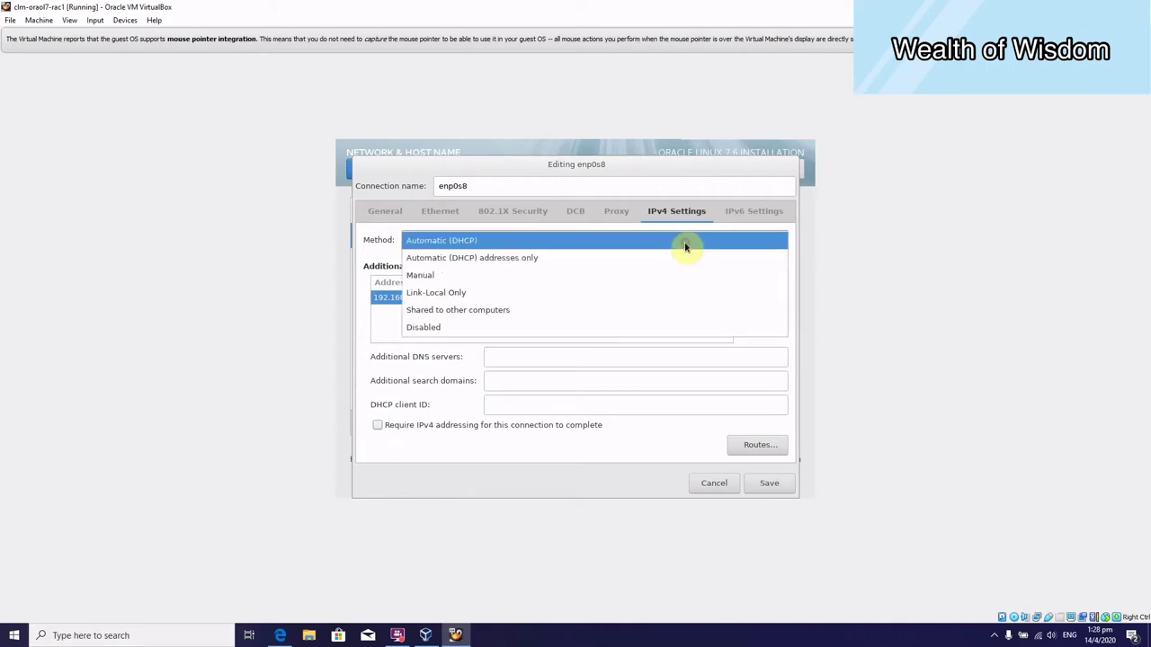
click(625, 281)
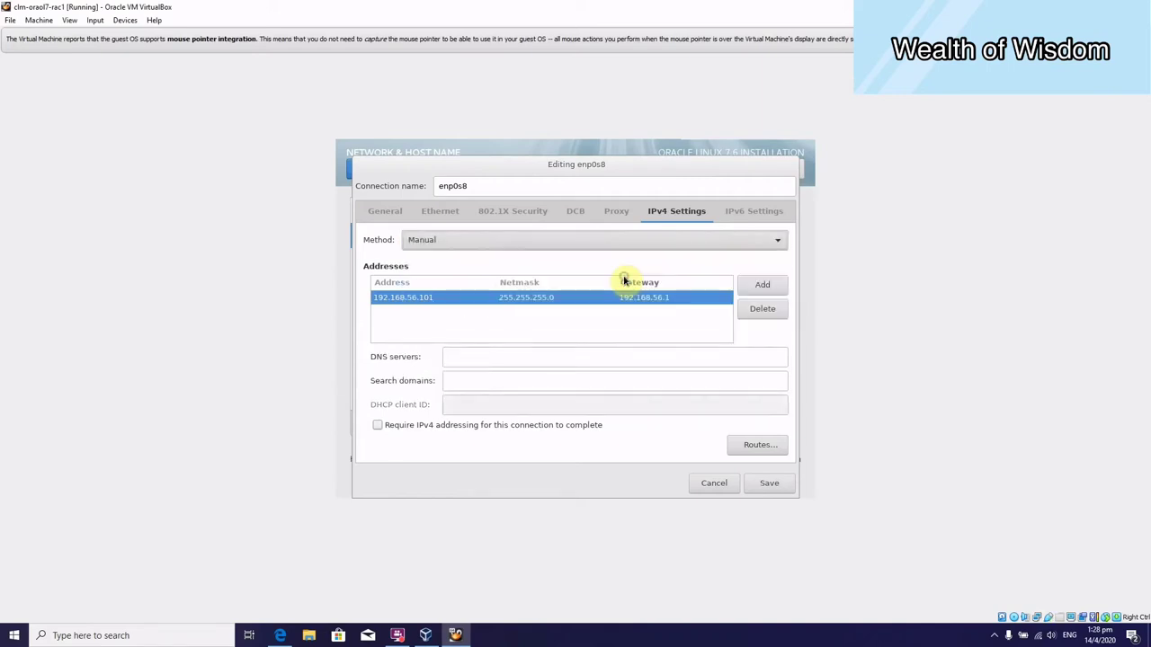
click(558, 358)
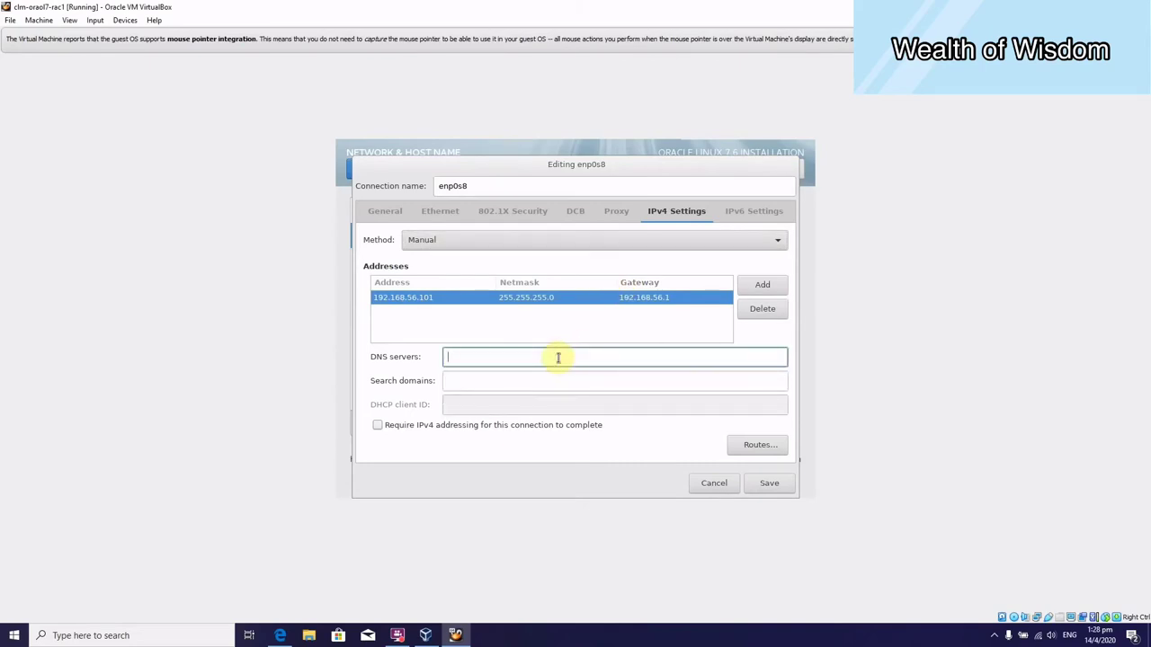
text(192)
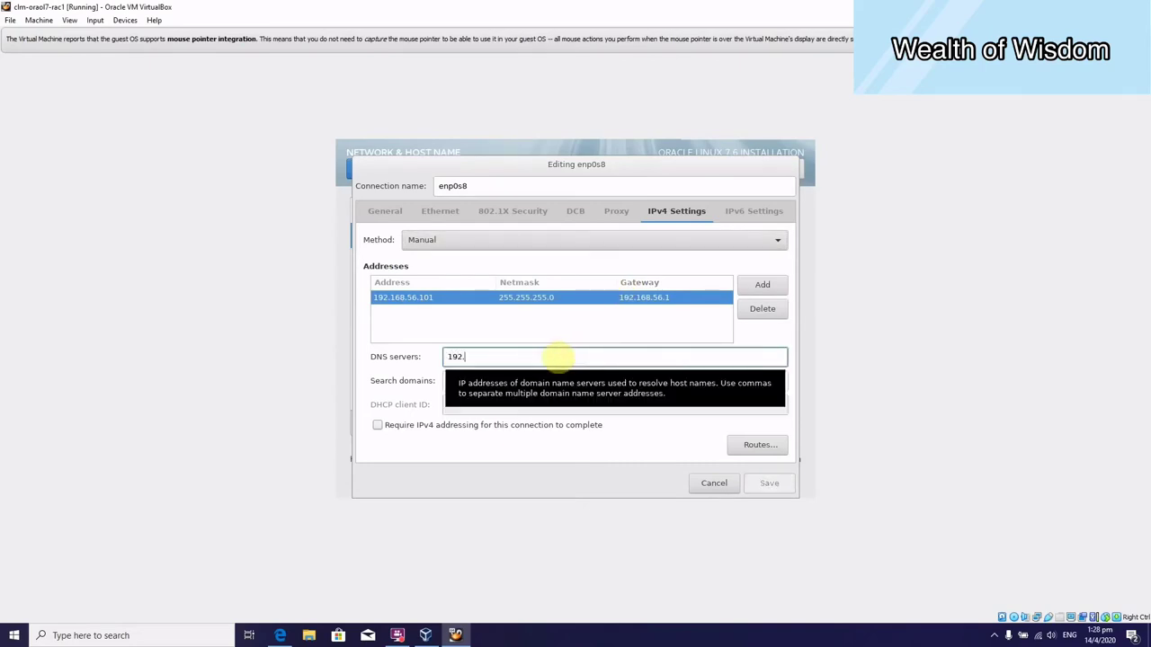
text(.168.56)
text(.1)
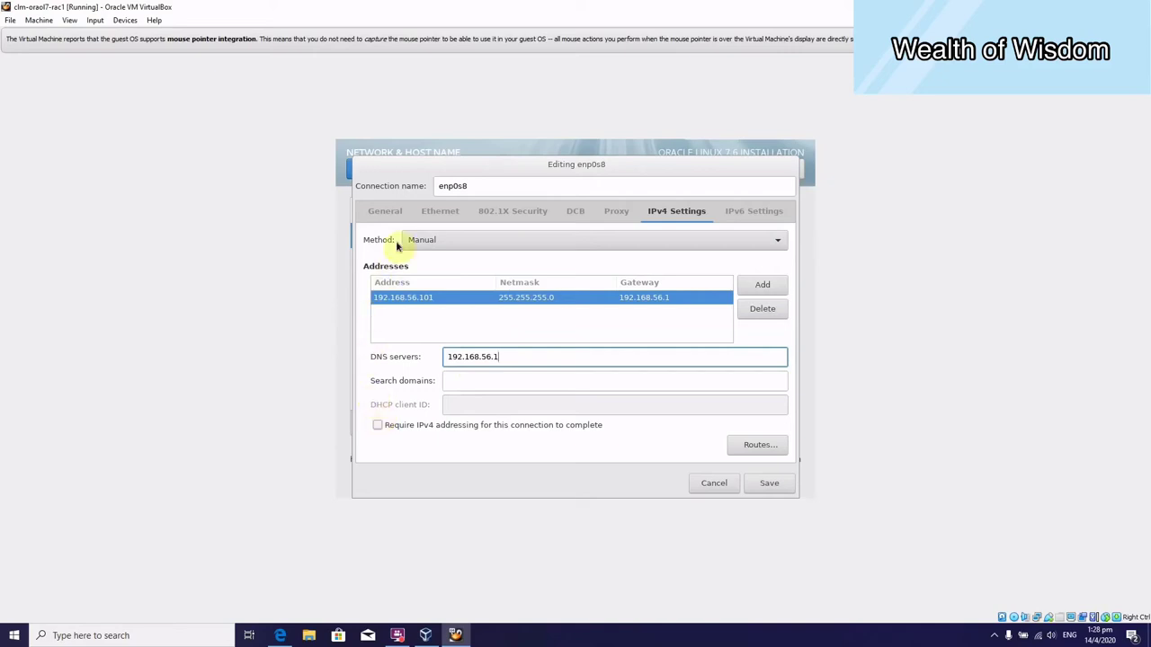
Make enp0s8 connect automatically and save its settings.
click(385, 212)
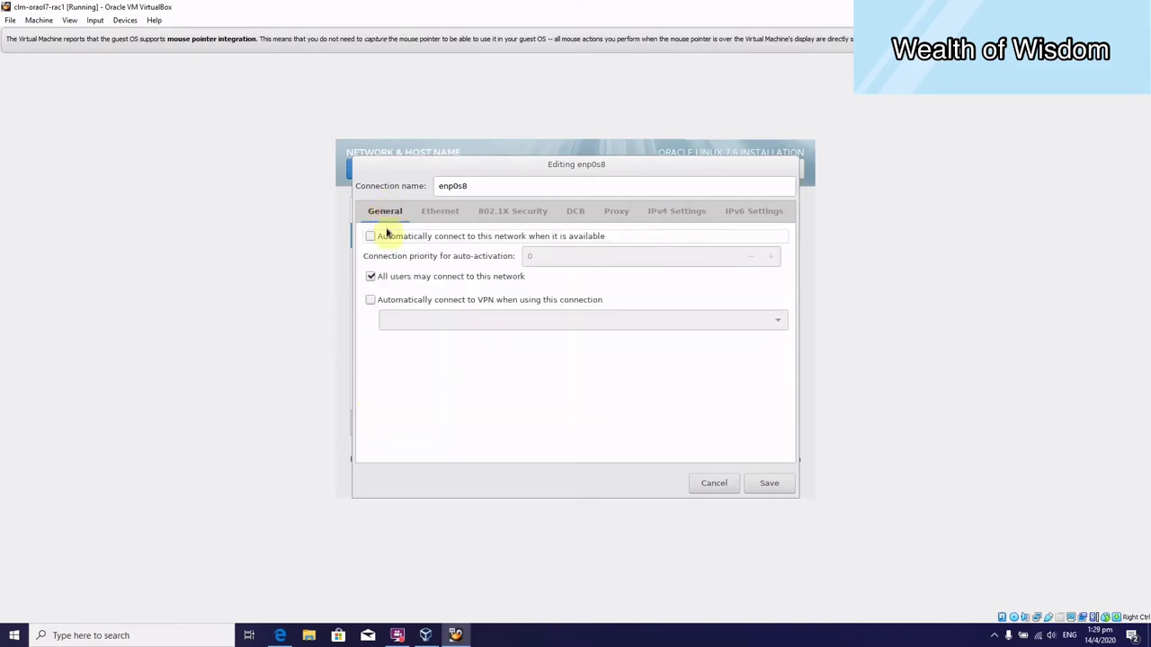
click(370, 237)
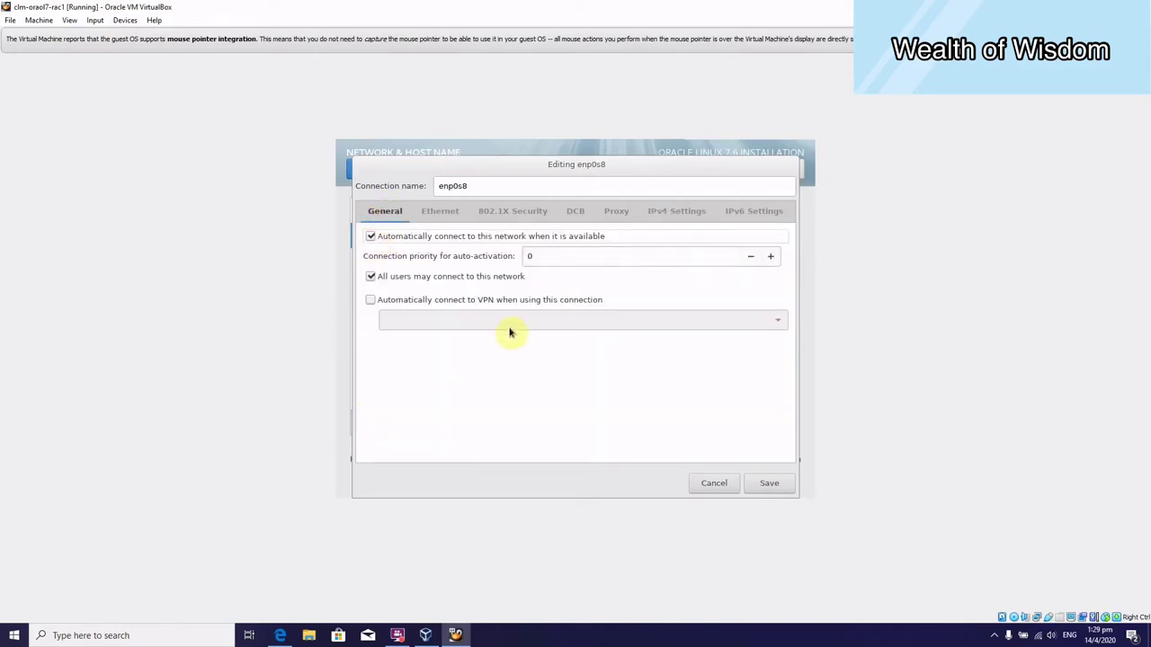
click(686, 213)
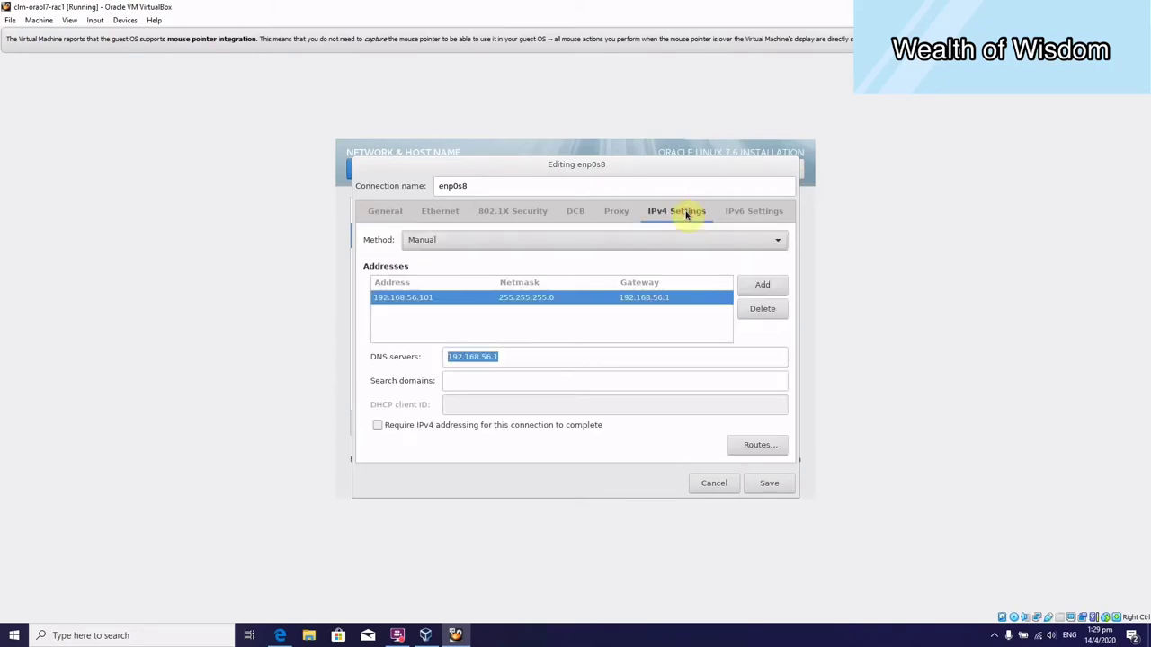
click(779, 486)
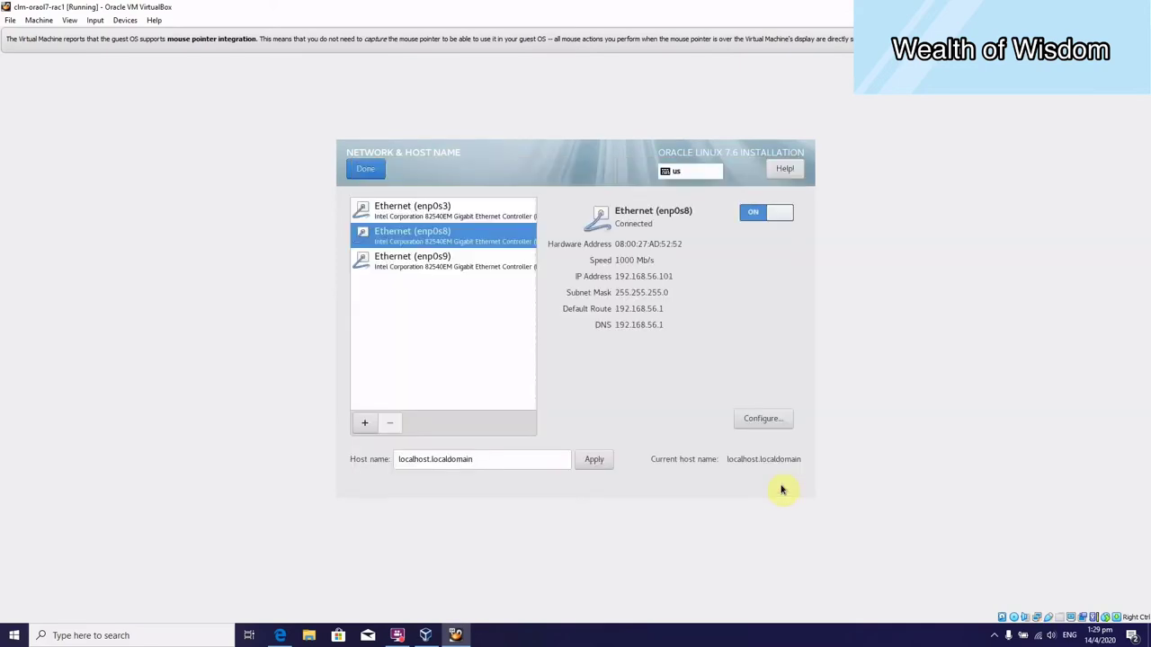
Switch on enp0s9 and make it connect automatically.
click(456, 267)
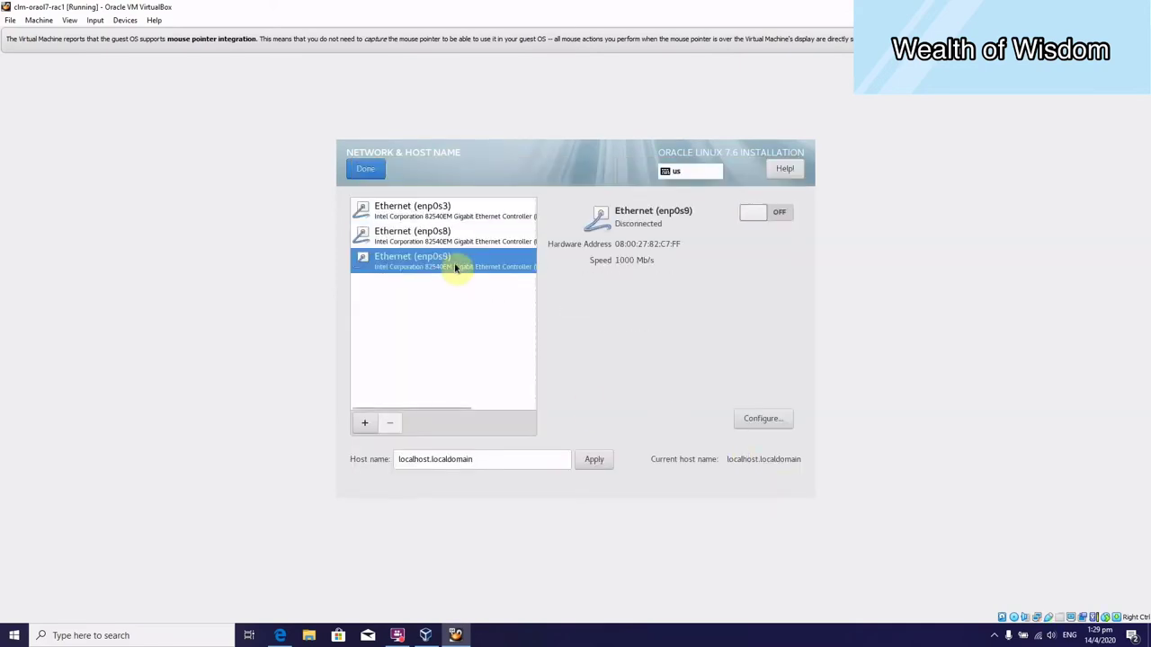
click(752, 213)
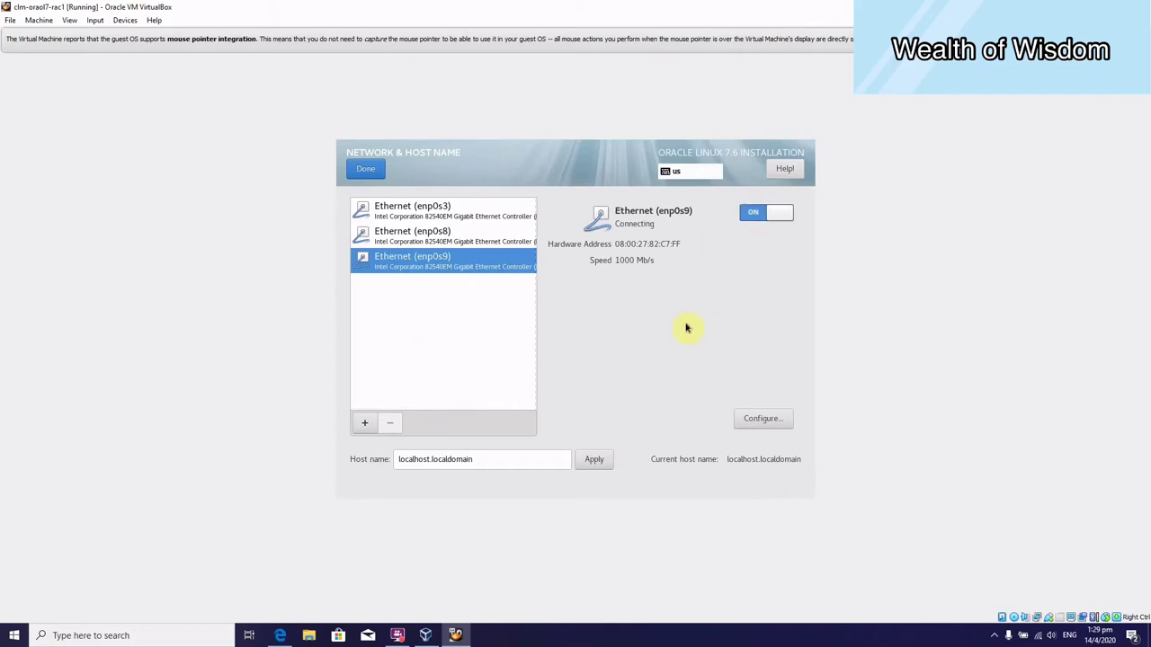
click(769, 421)
click(404, 216)
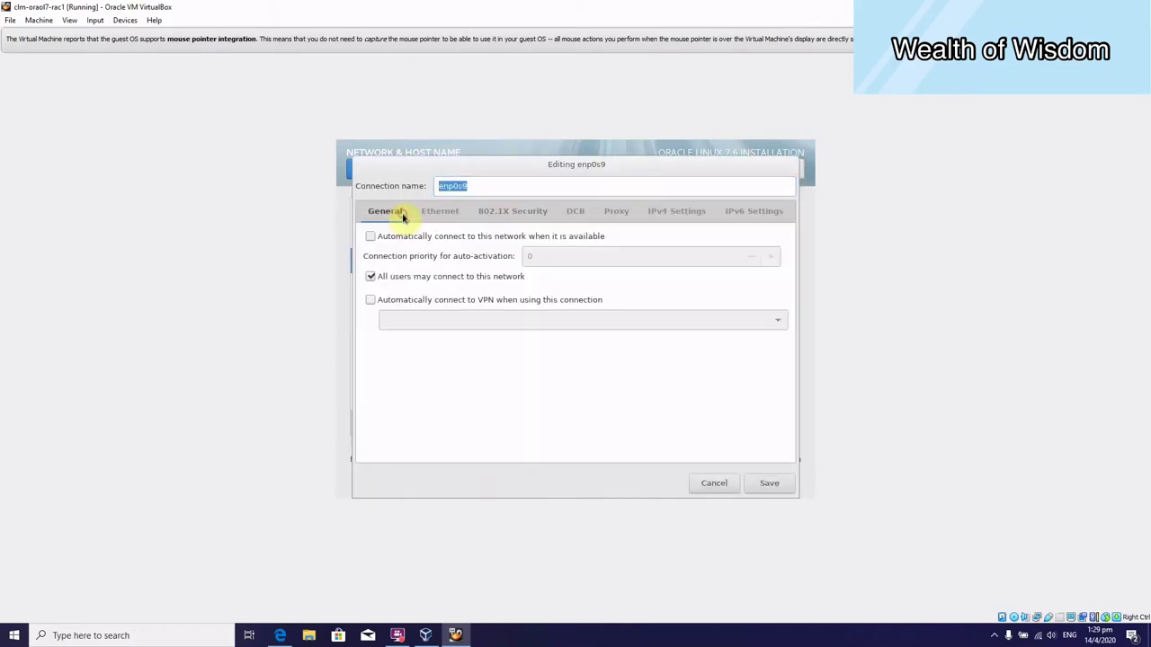
click(370, 236)
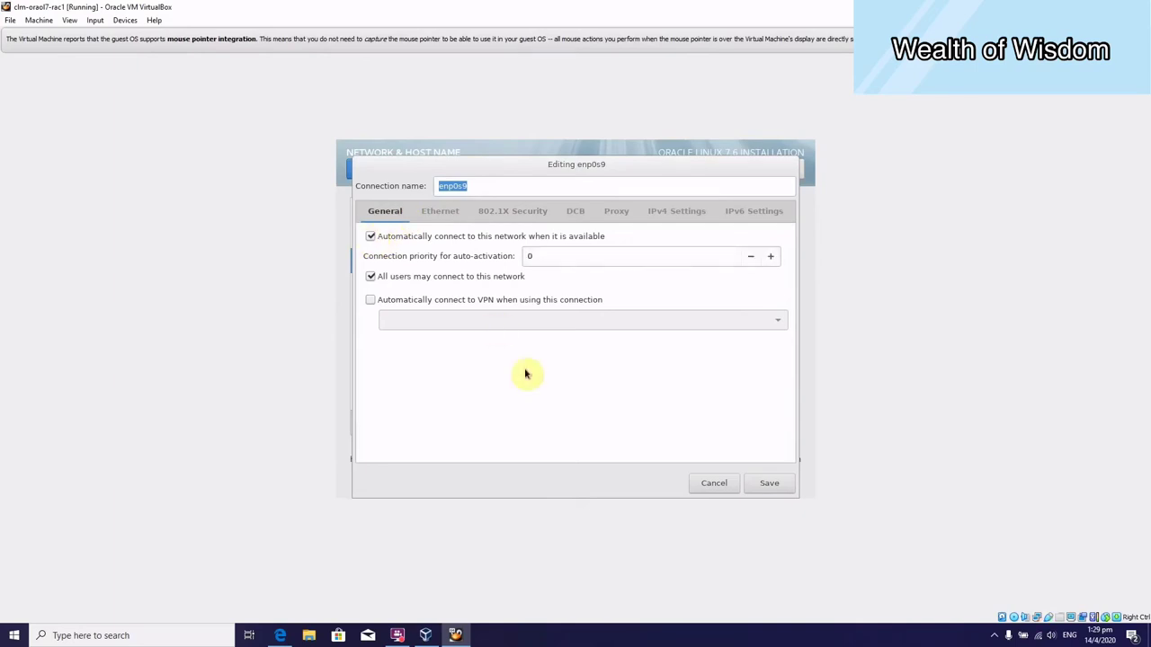
Add static address 192.168.1.101 with netmask 255.255.255.0 to enp0s9's IPv4 settings.
click(688, 214)
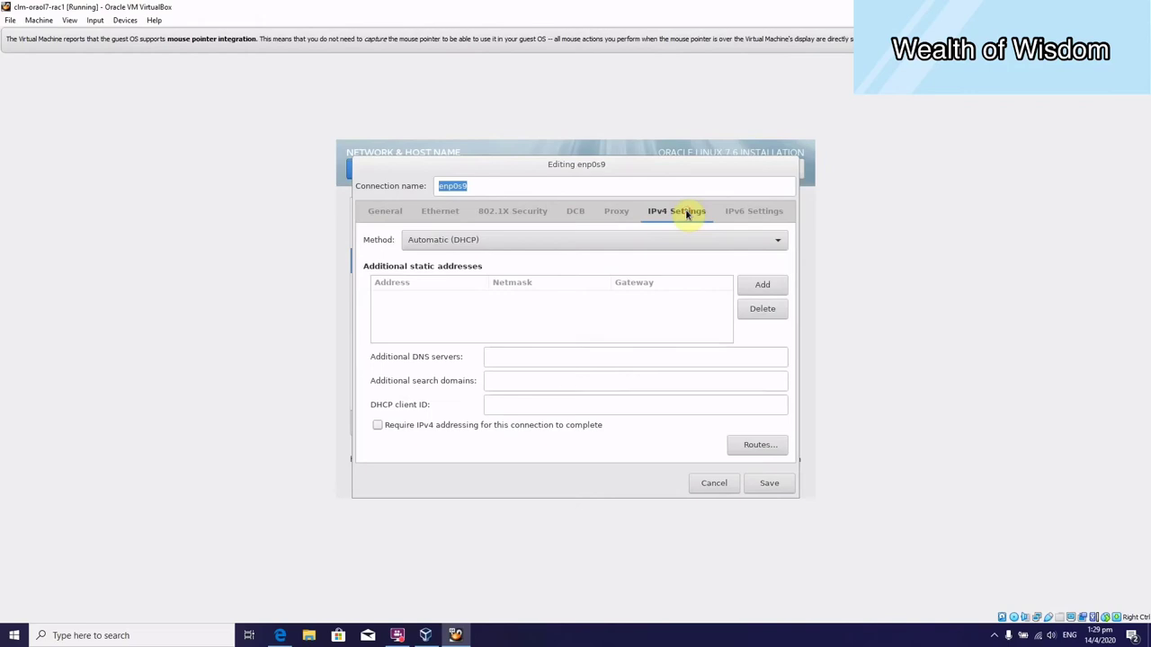
click(758, 286)
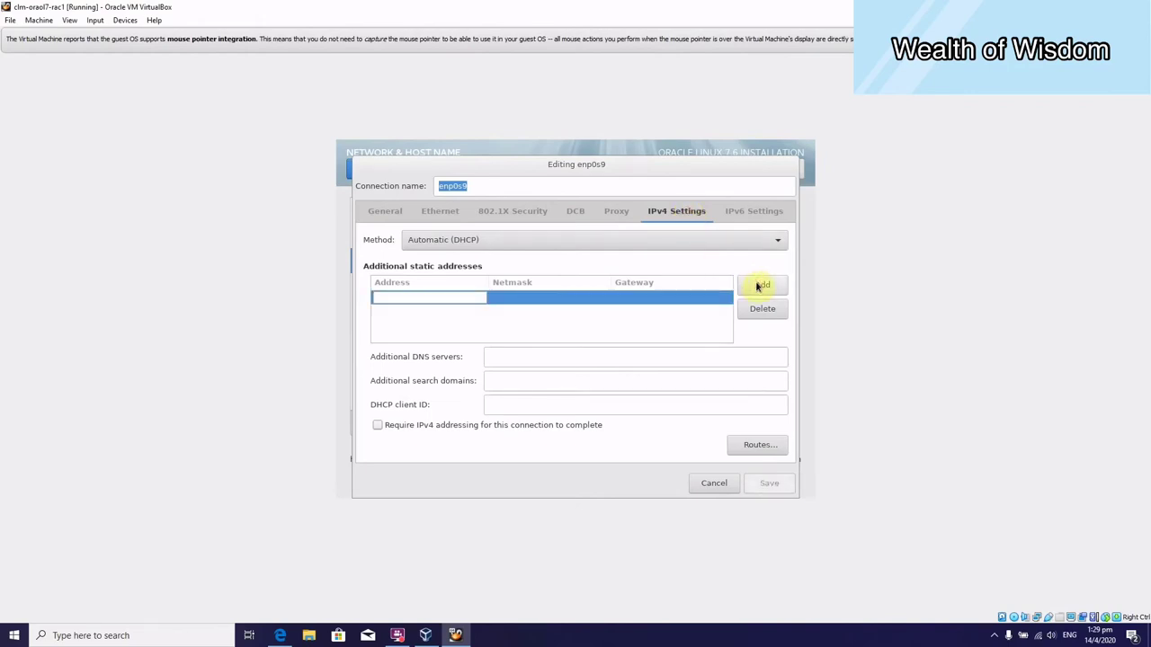
text(1)
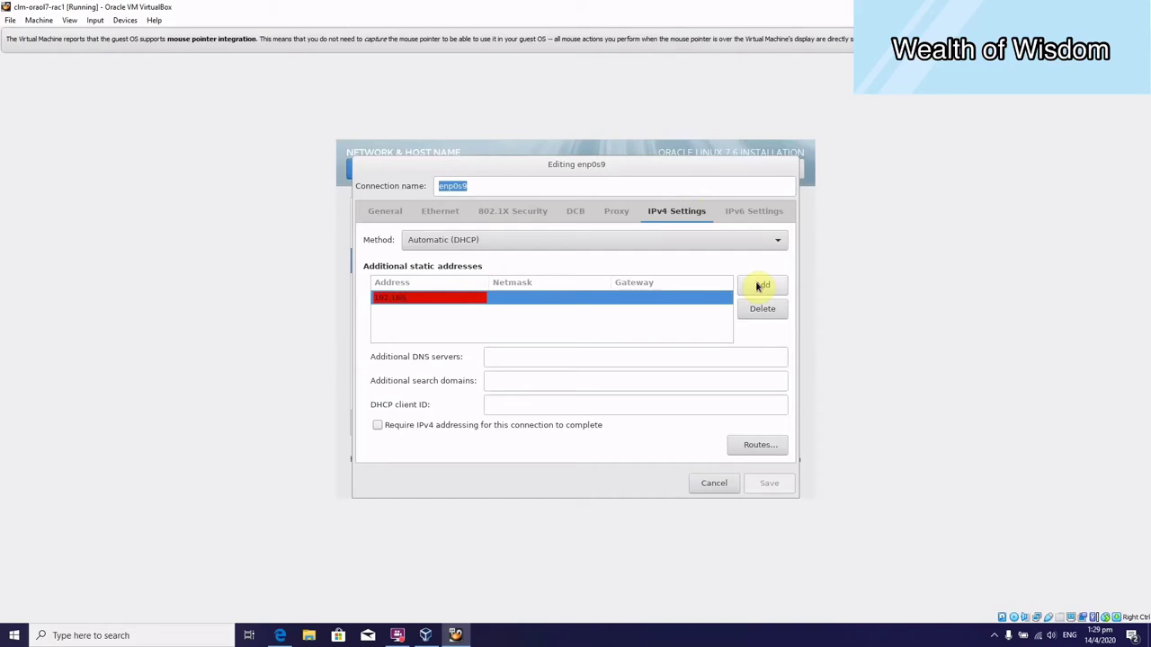
text(92.168.1.101)
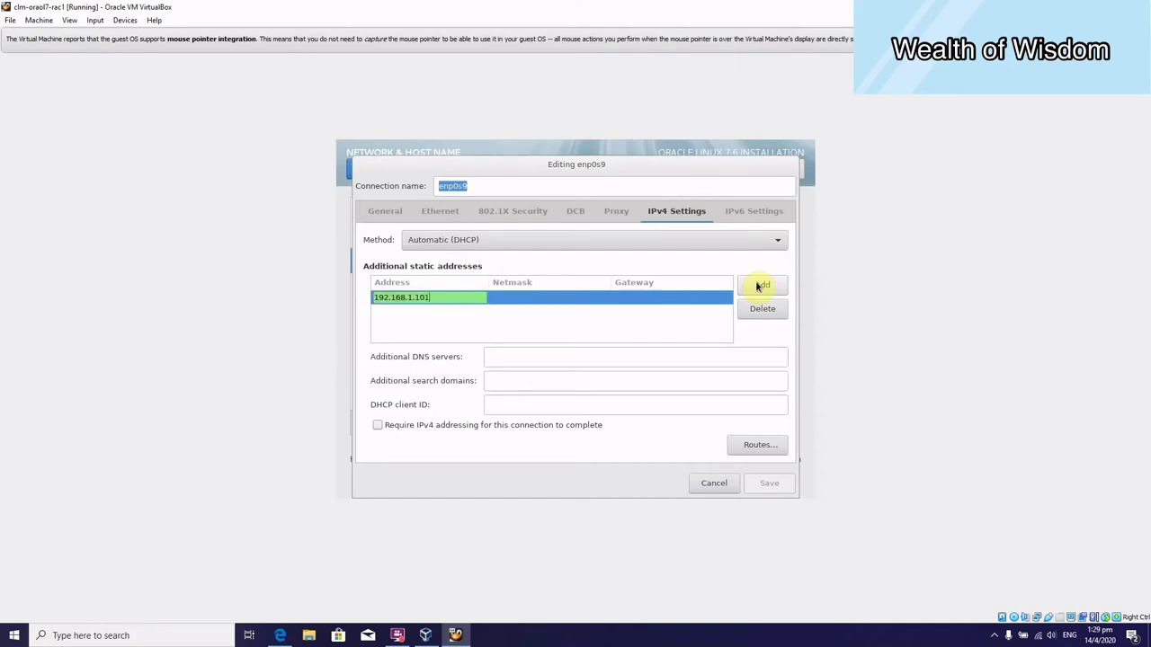
key(Tab)
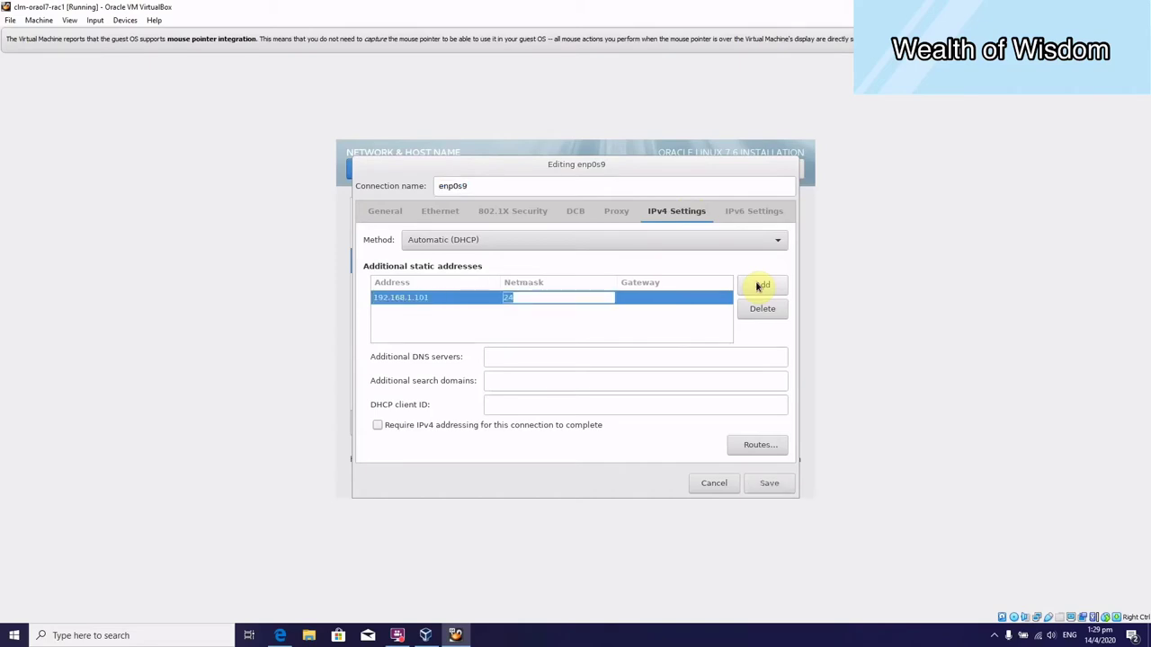
text(255.255)
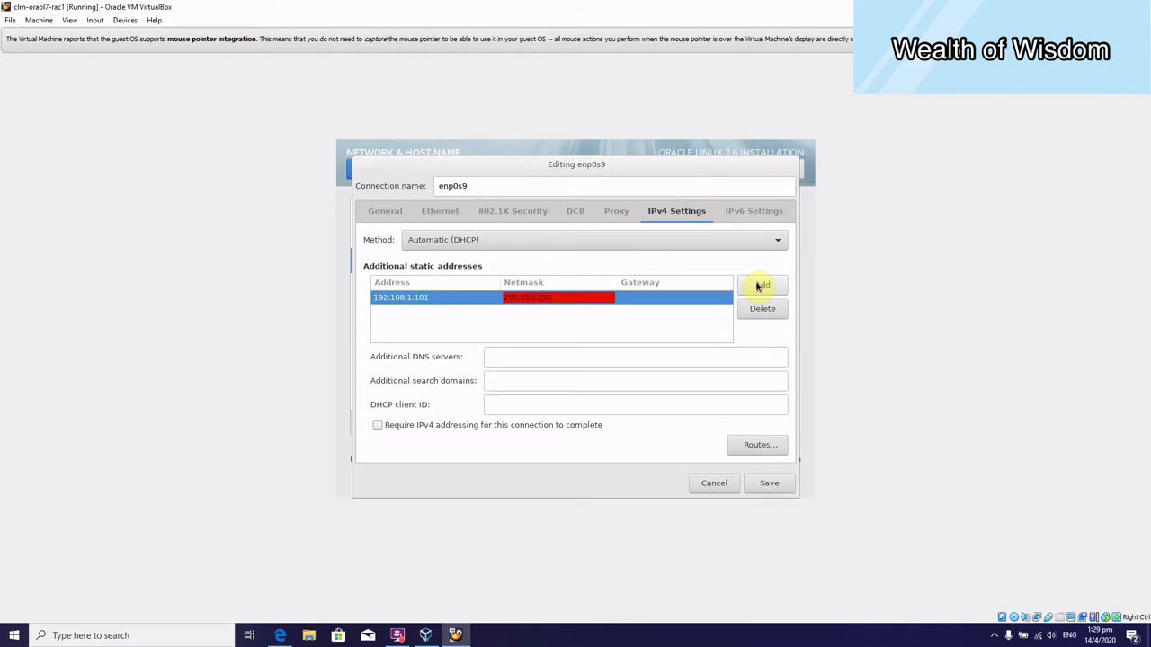
text(.255.0)
key(Tab)
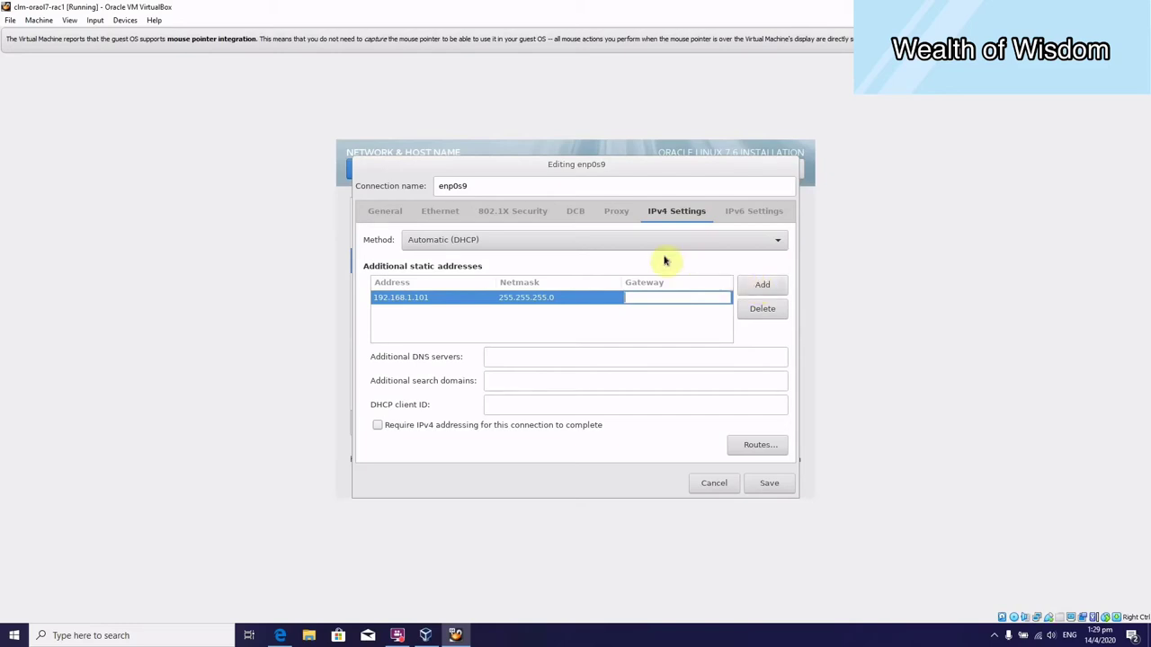
Set enp0s9's IPv4 method to Manual and save the connection.
click(602, 243)
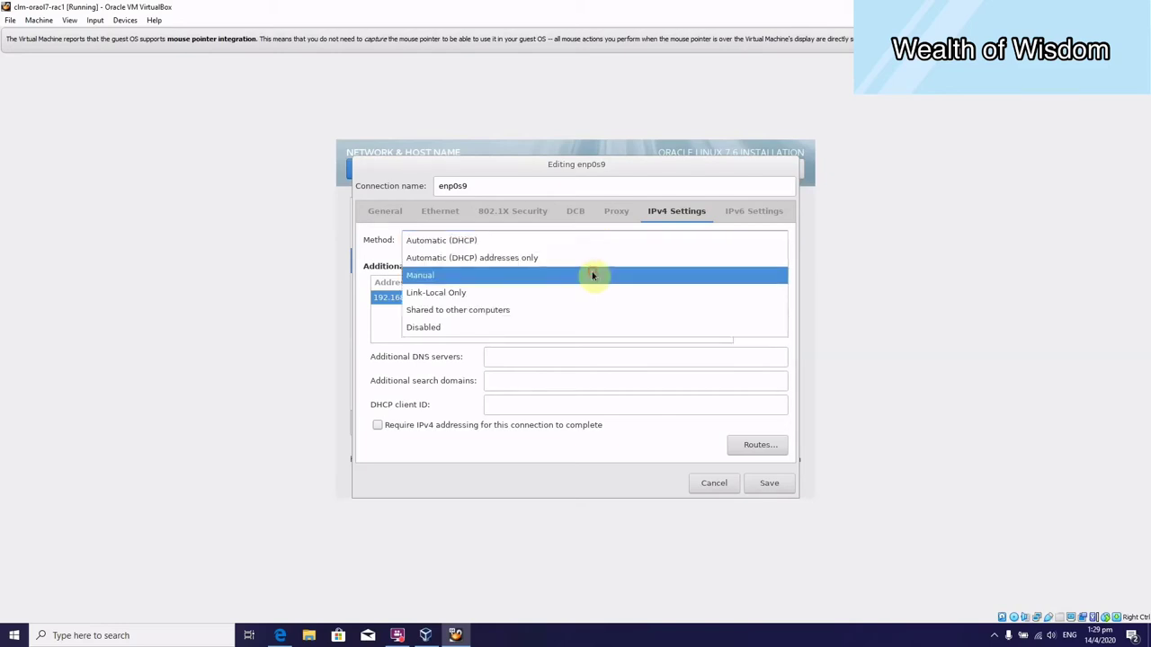
click(593, 275)
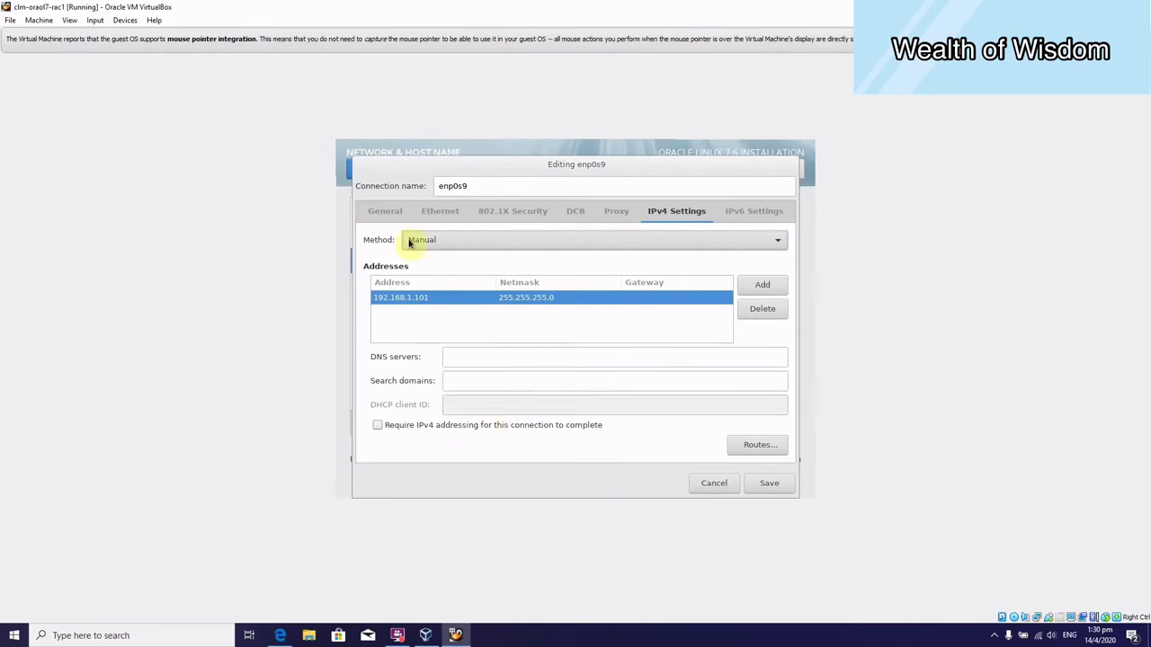
click(382, 214)
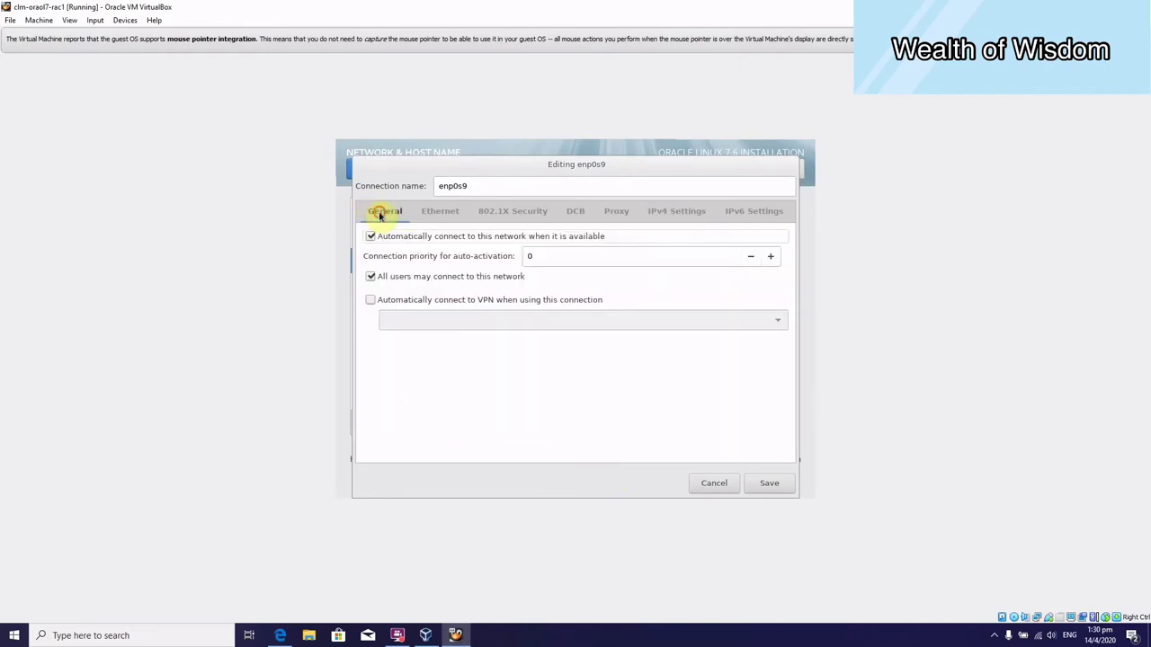
click(676, 216)
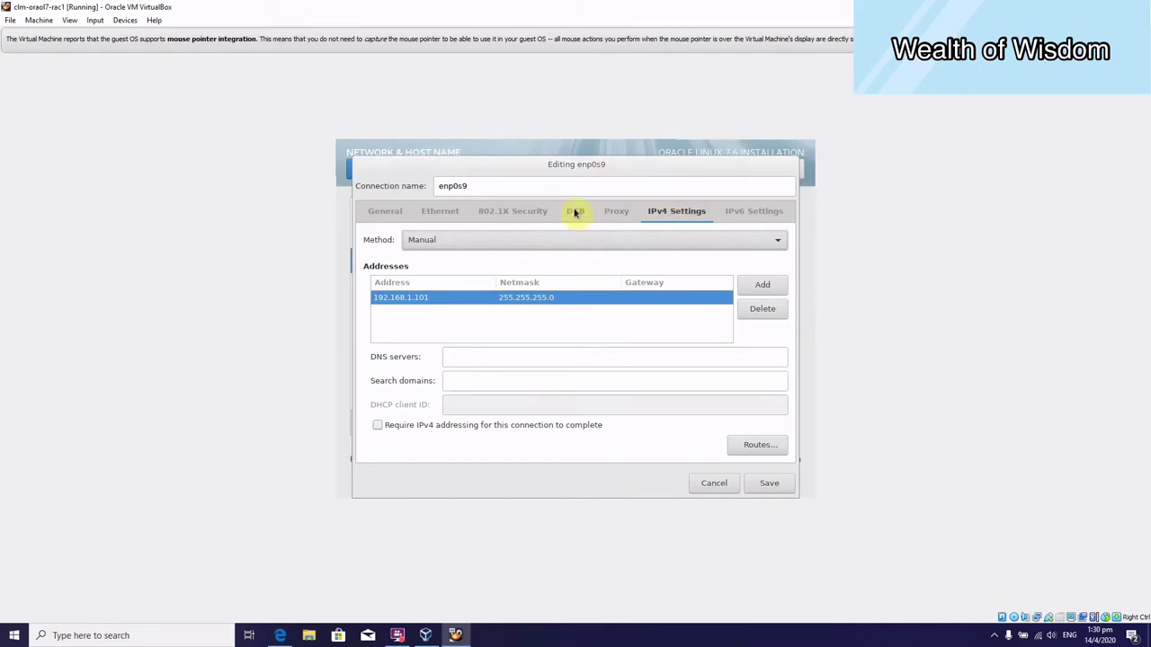
click(791, 486)
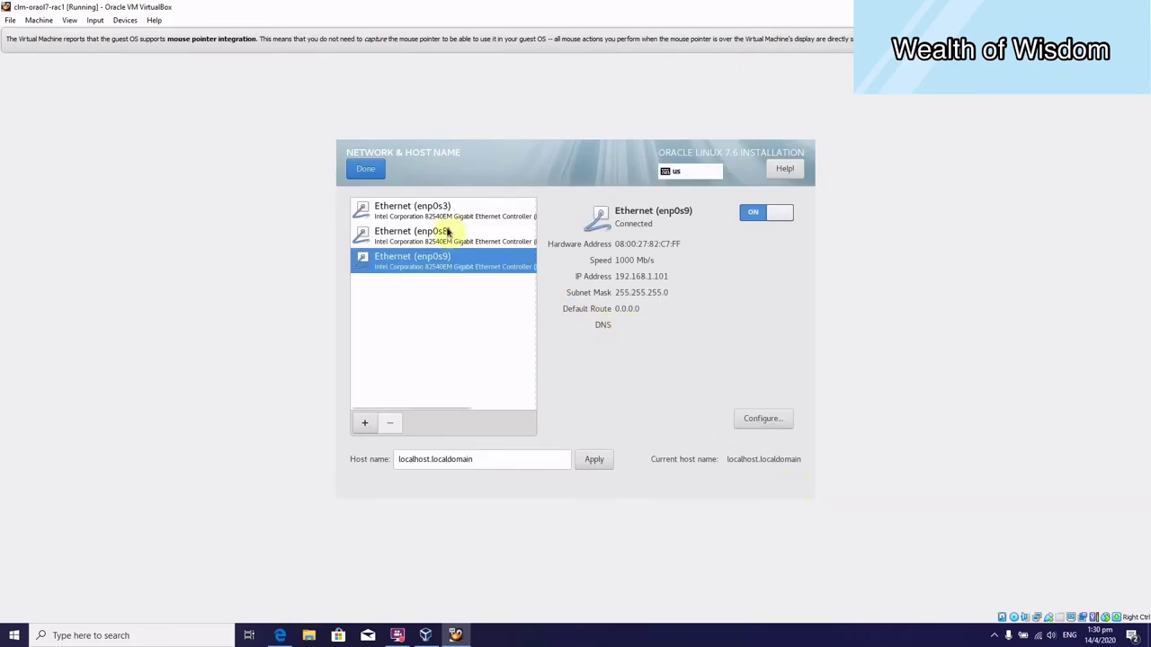
Replace localhost with clm-oraol7-rac1 in the host name, copy clm-oraol7-rac1.localdomain, and apply it.
click(442, 233)
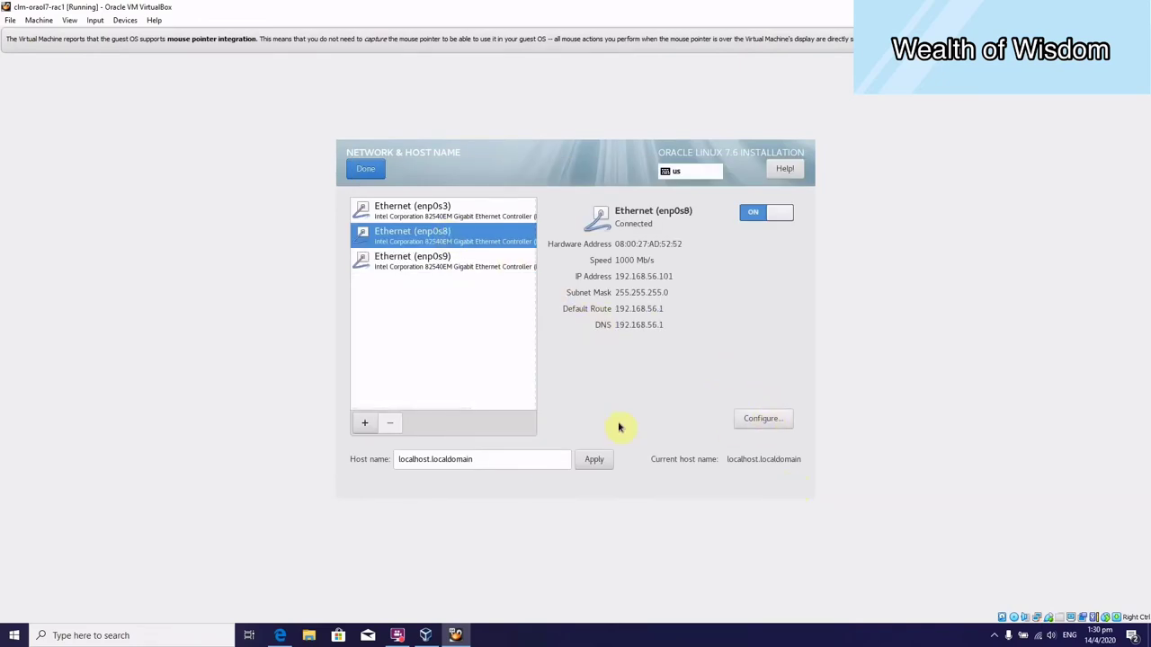
drag(427, 458, 354, 465)
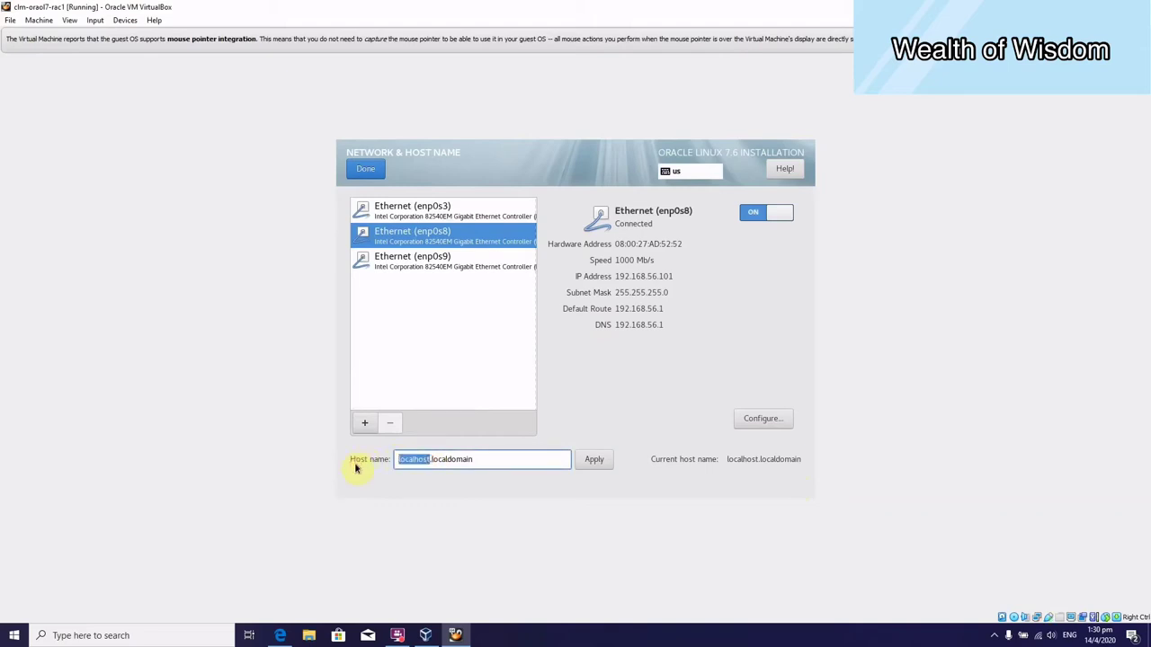
text(clm-oraol7-rac1)
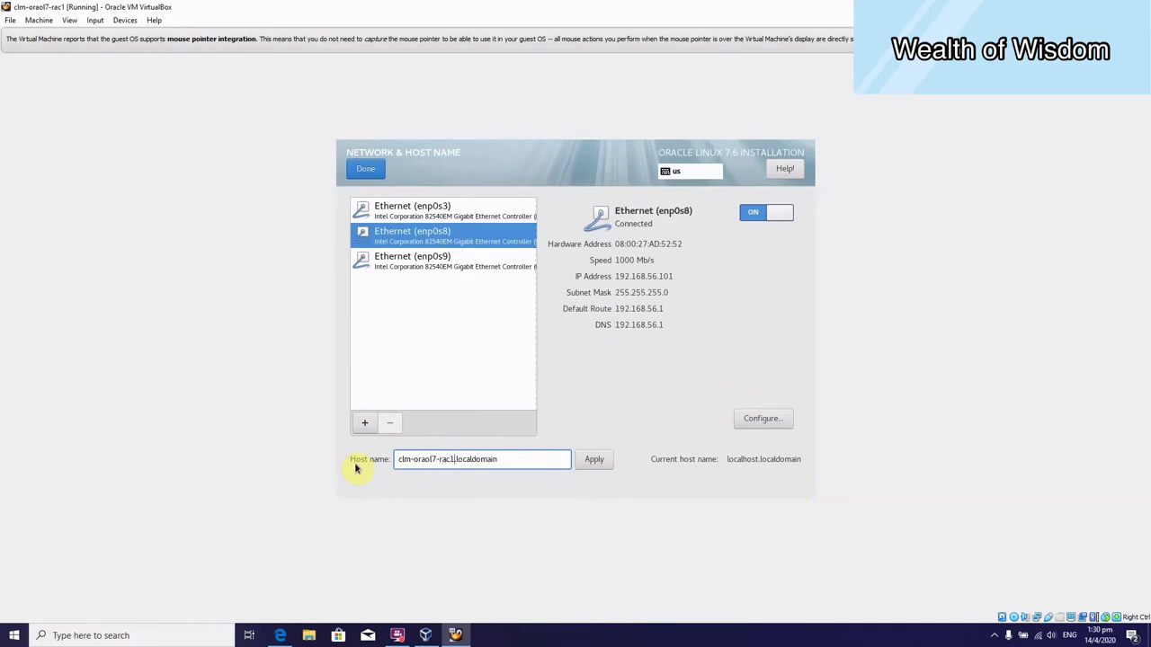
drag(527, 462, 378, 460)
key(ctrl+c)
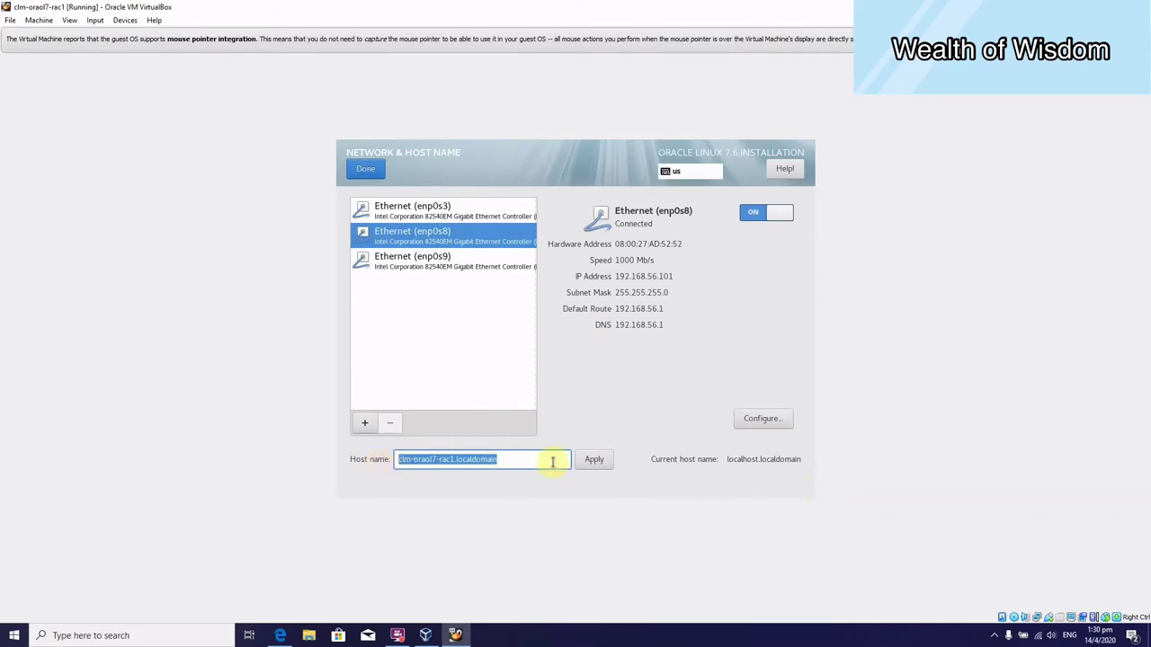
click(592, 464)
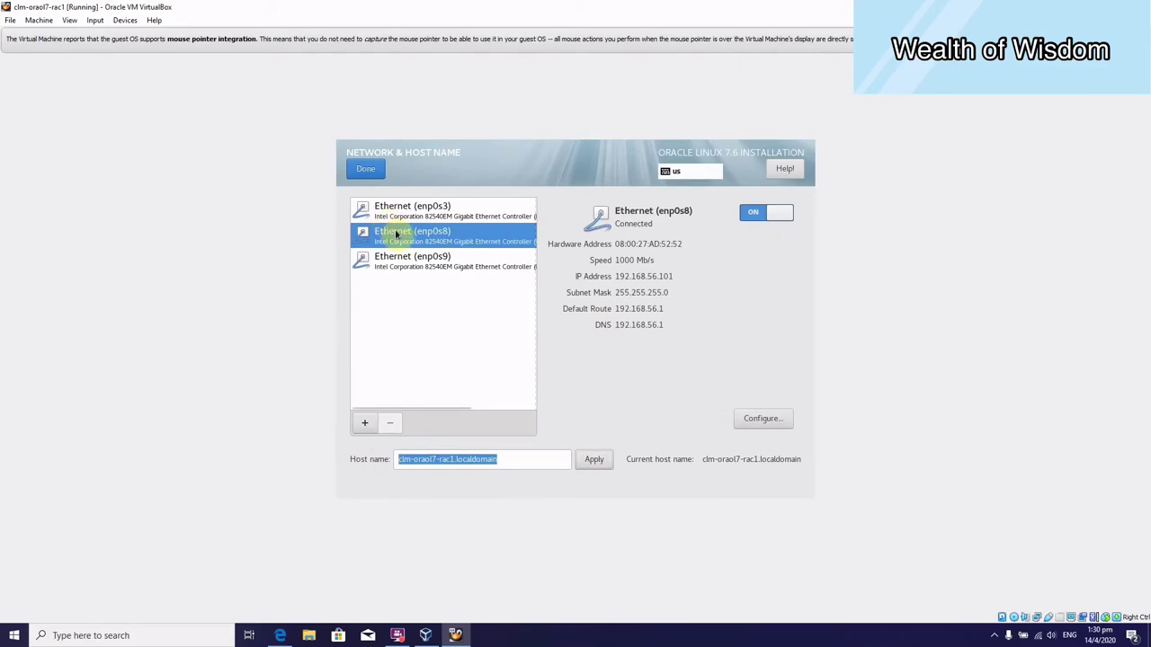
Paste clm-oraol7-rac1.localdomain into enp0s8's IPv4 search domains and save.
click(771, 420)
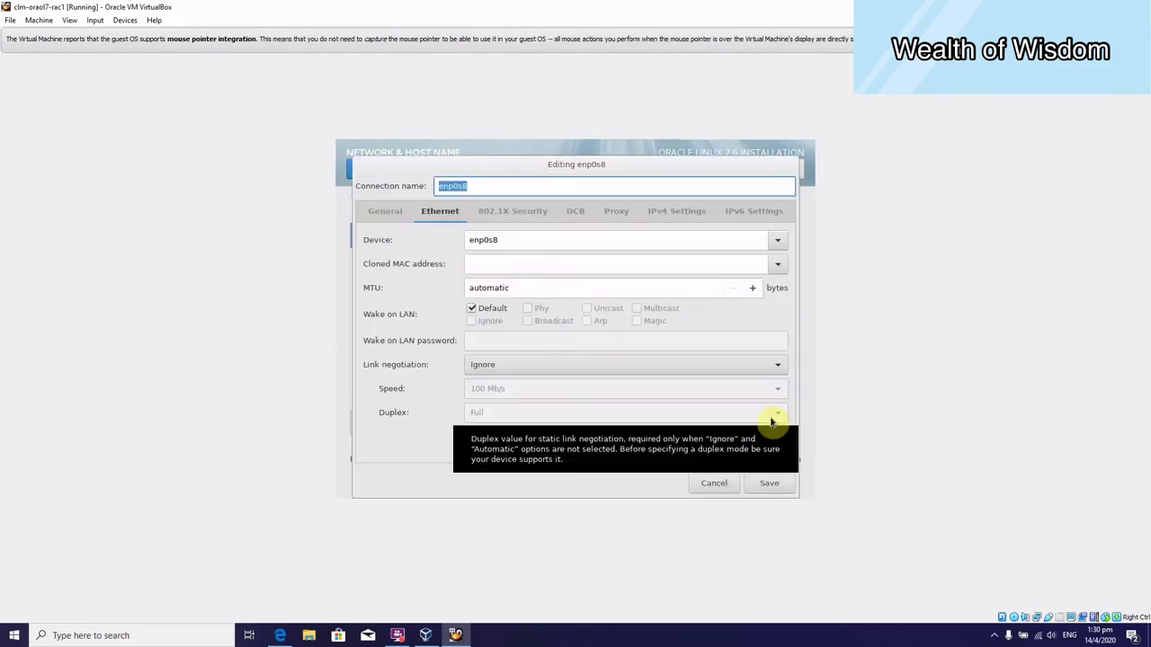
click(403, 217)
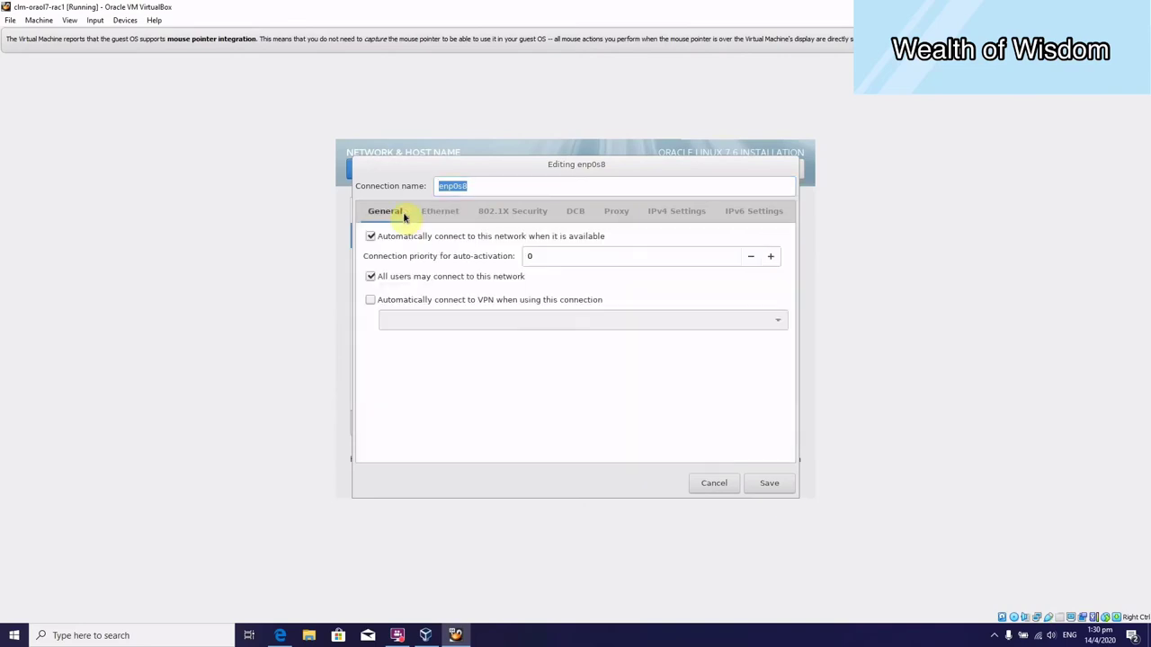
click(677, 218)
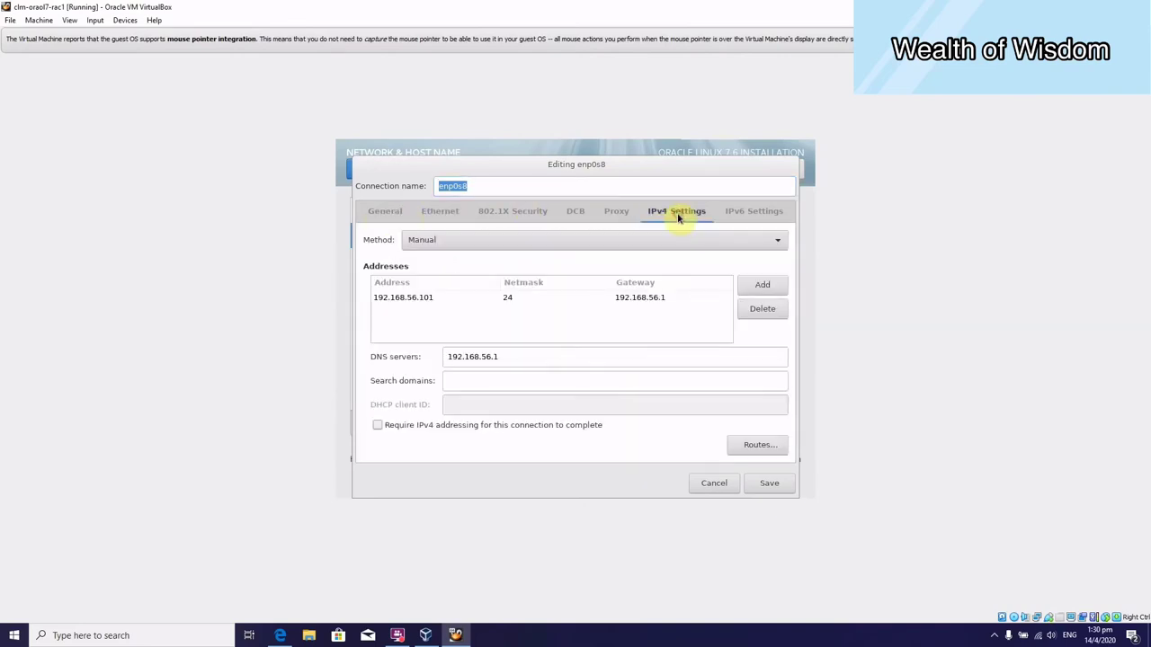
click(539, 382)
key(ctrl+v)
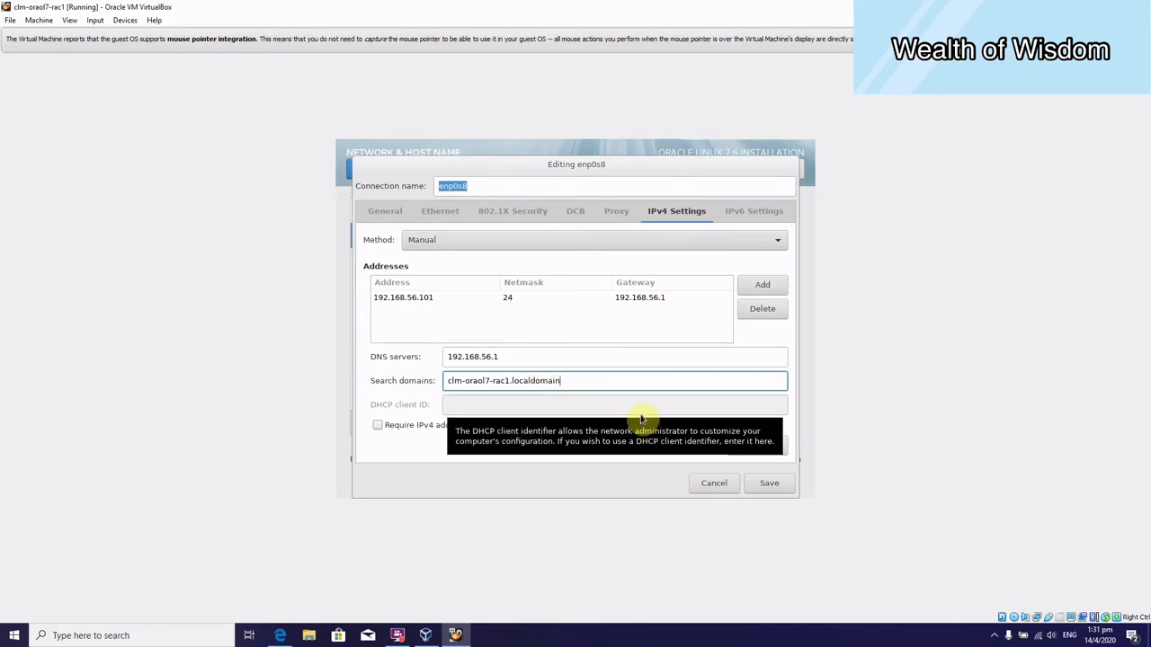
click(766, 486)
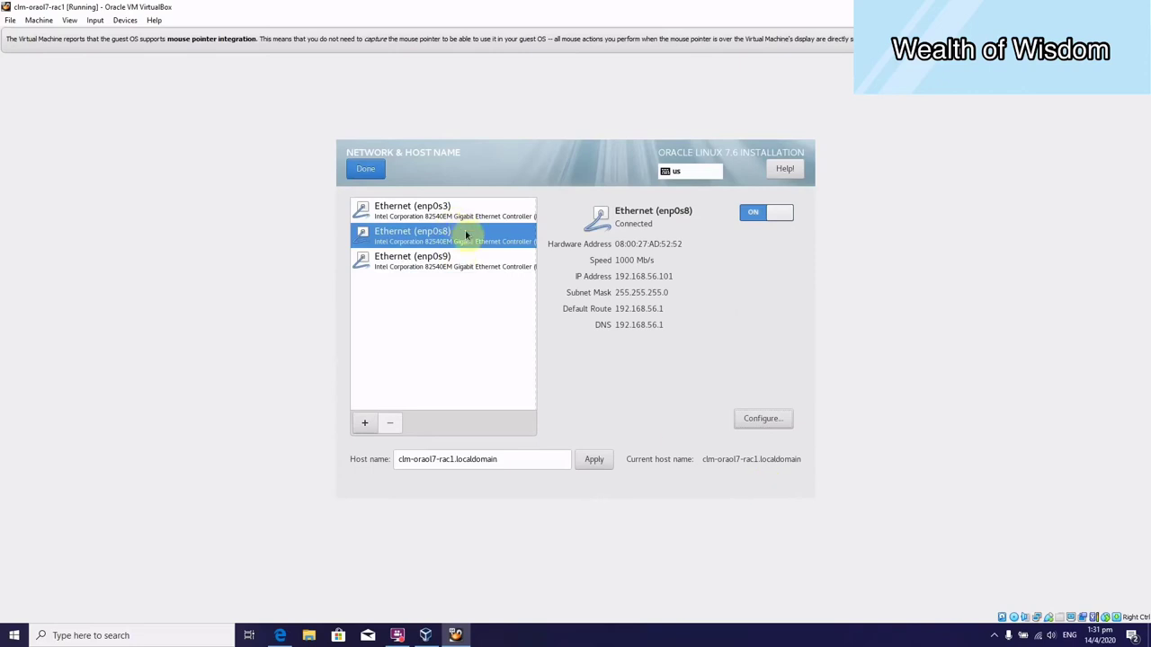
click(473, 265)
click(426, 213)
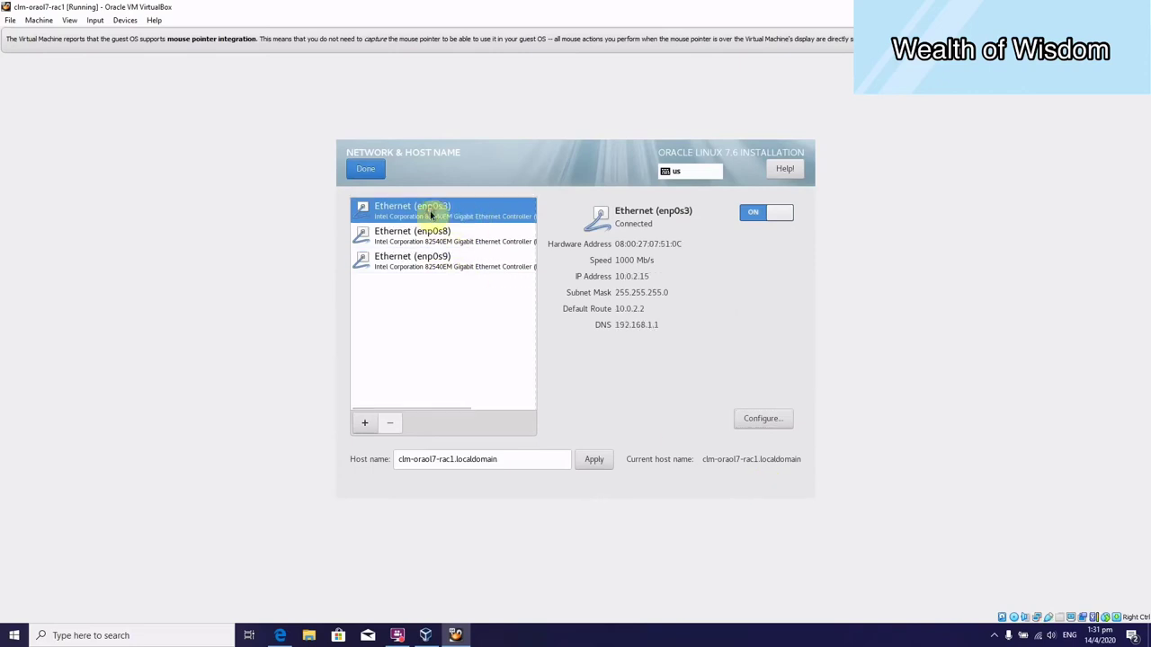
Confirm network settings, leave Security Policy without a profile, and begin the Oracle Linux installation.
click(366, 170)
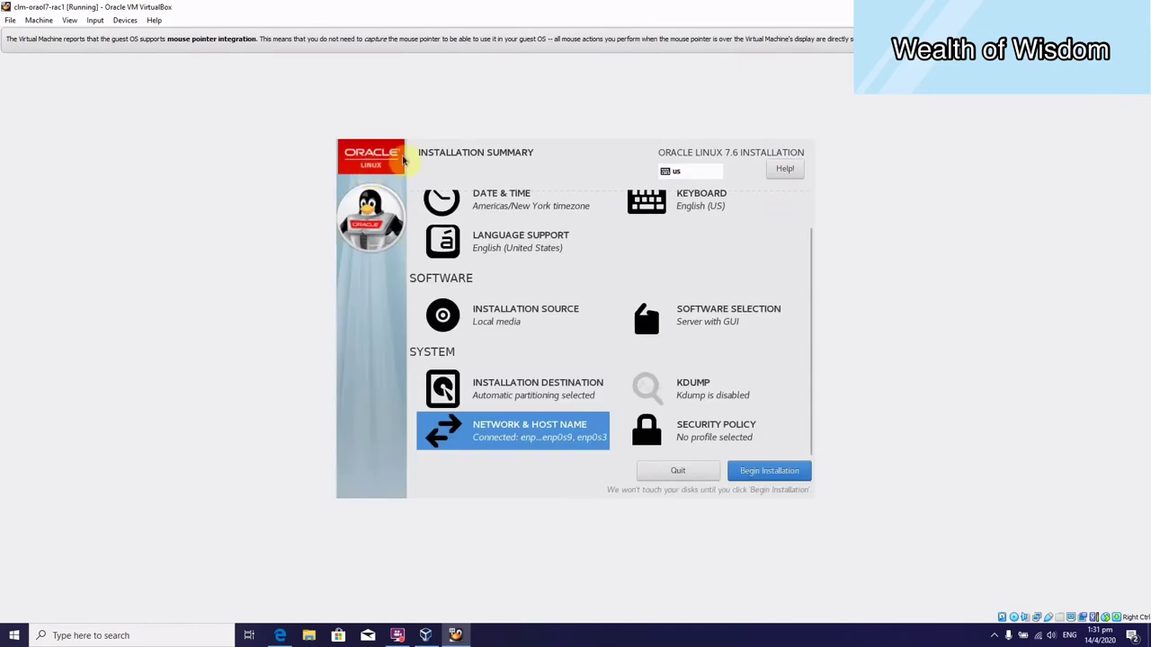
click(743, 426)
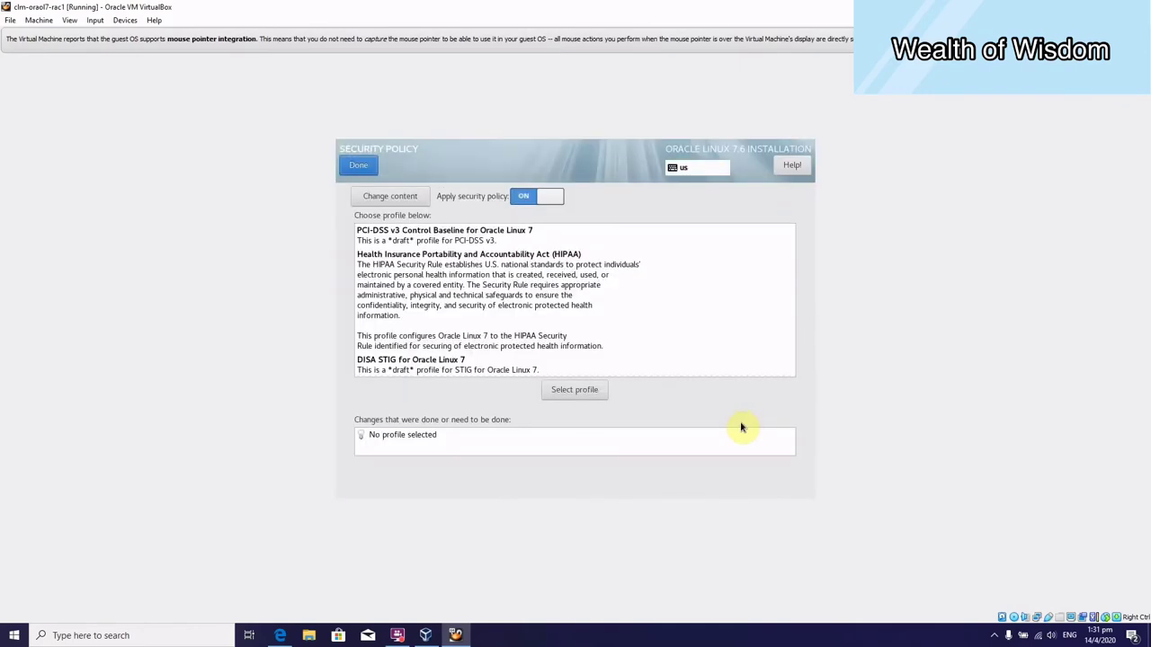
click(357, 168)
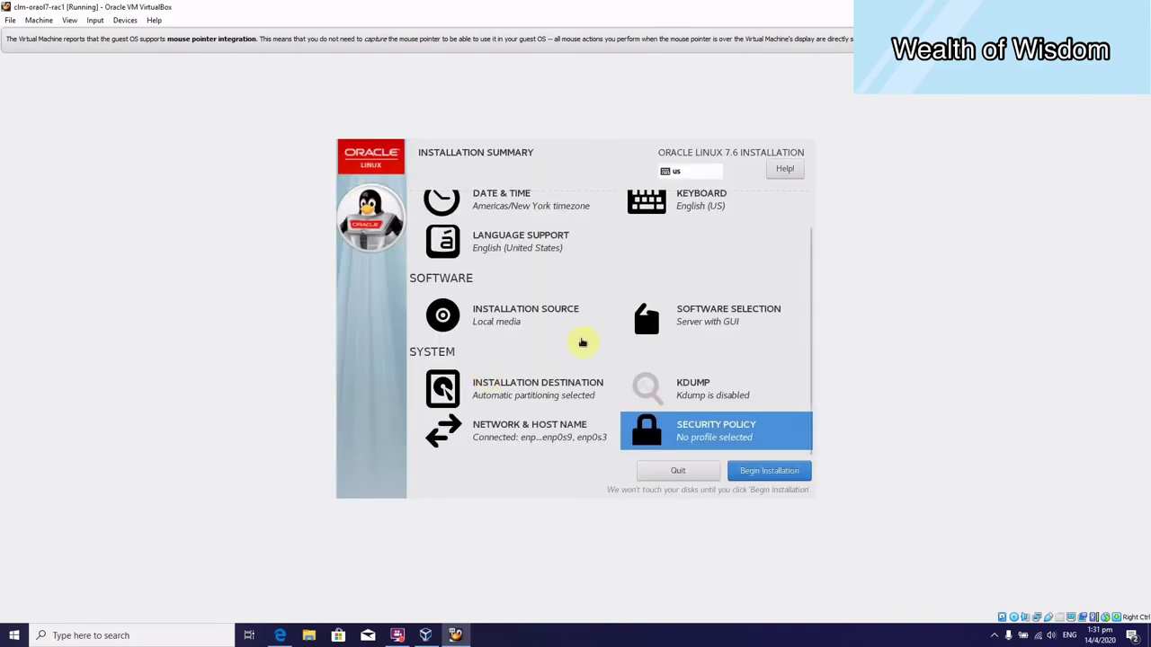
drag(811, 385, 804, 423)
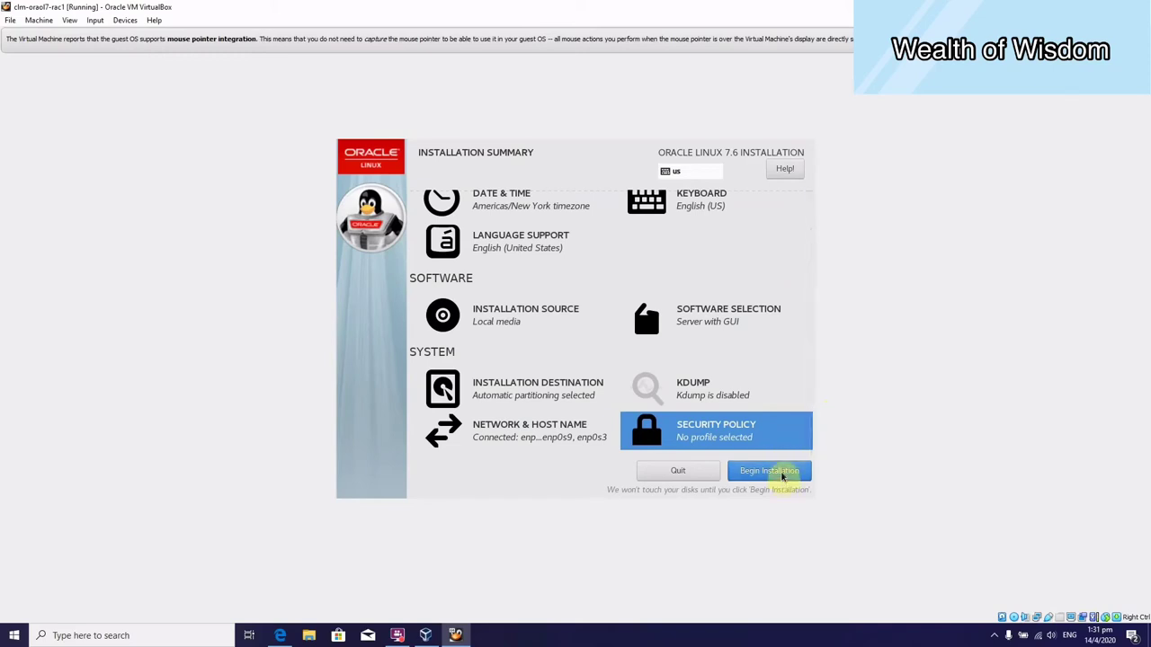
click(770, 471)
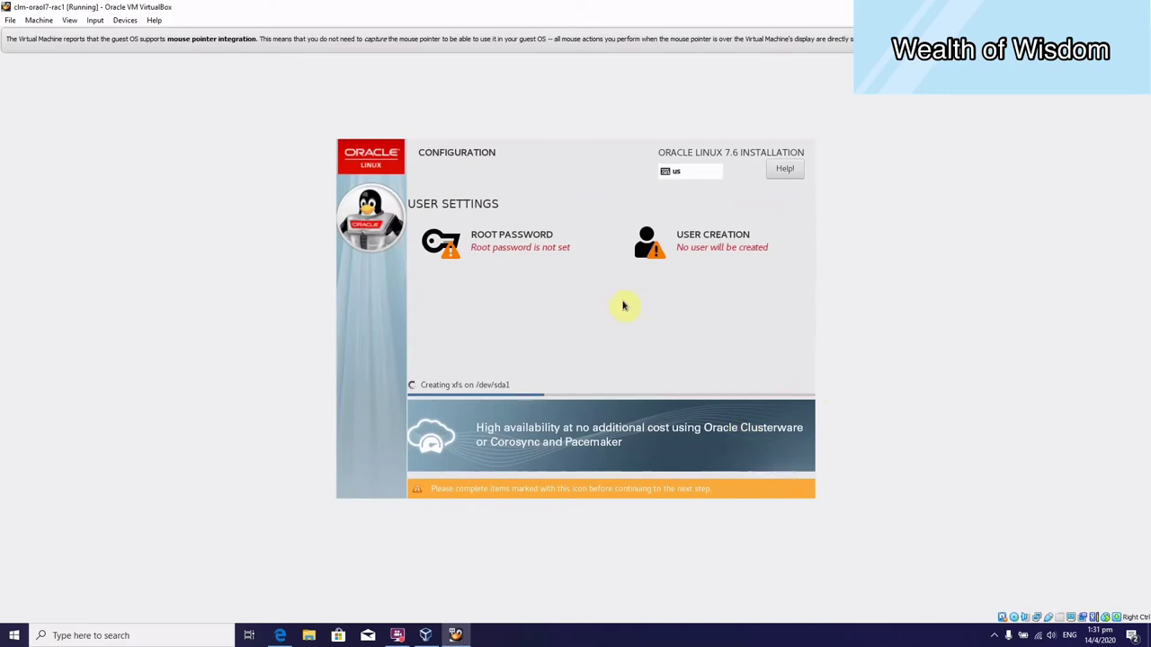
Set the root password, entering it twice to confirm.
click(509, 241)
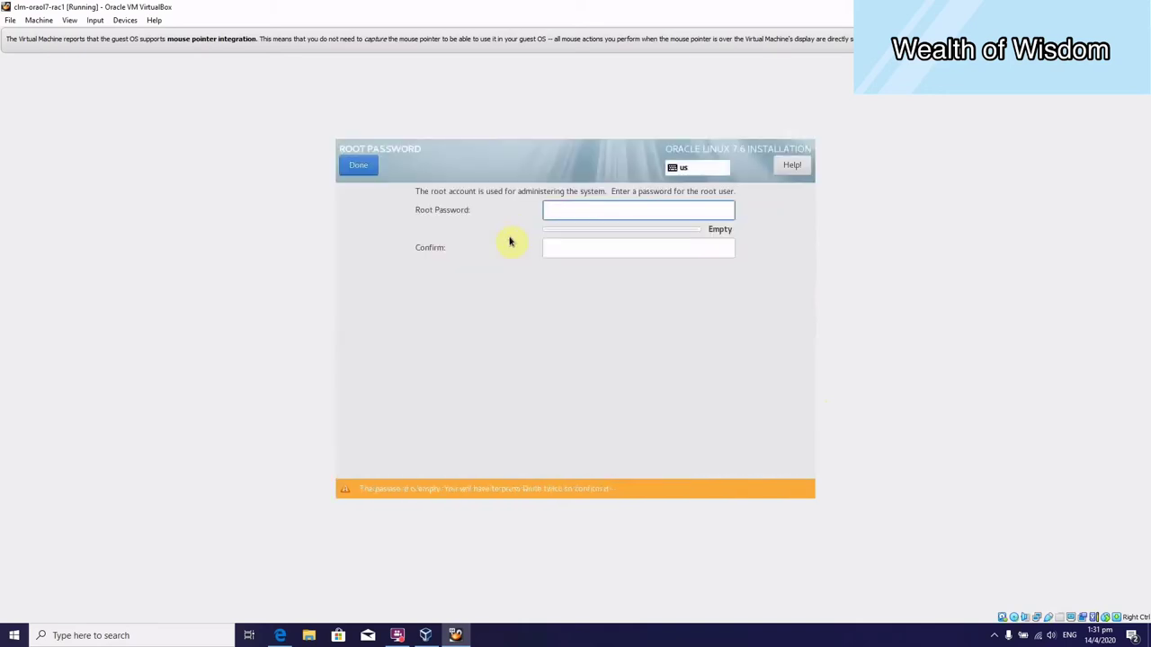
text(ora)
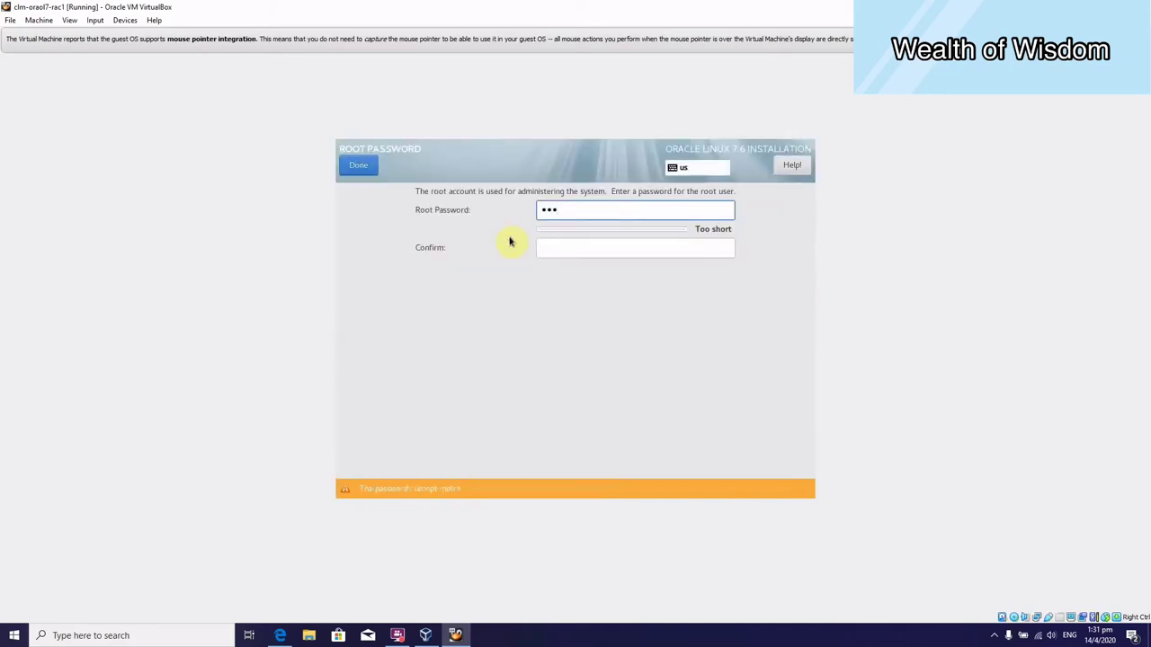
text(cle123)
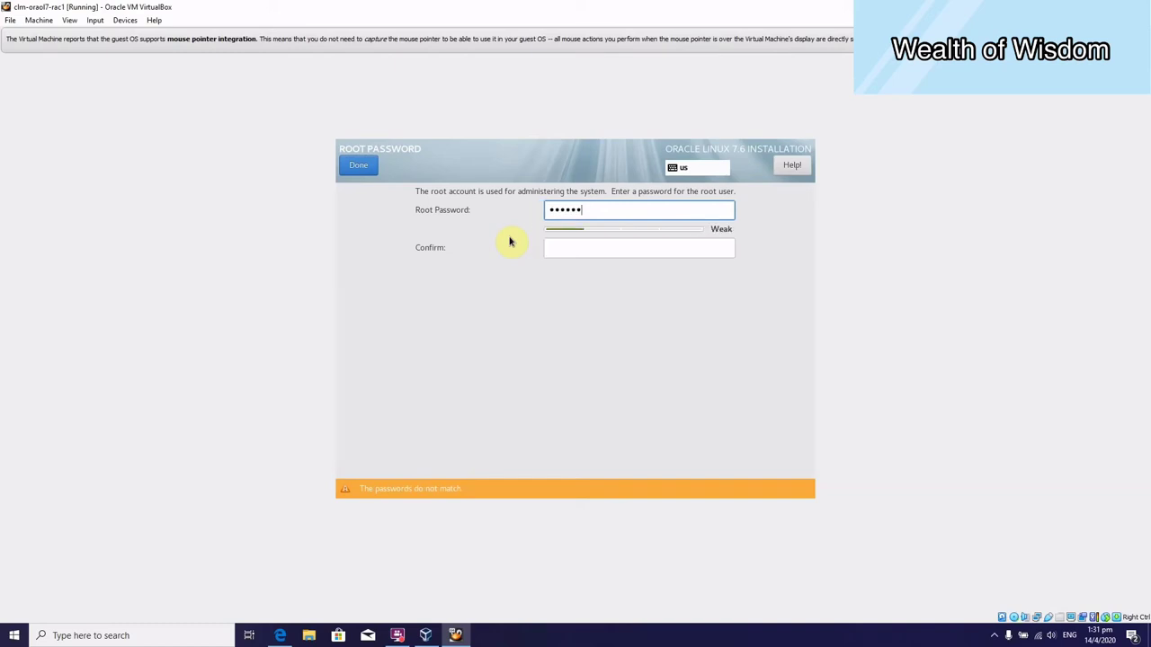
key(Tab)
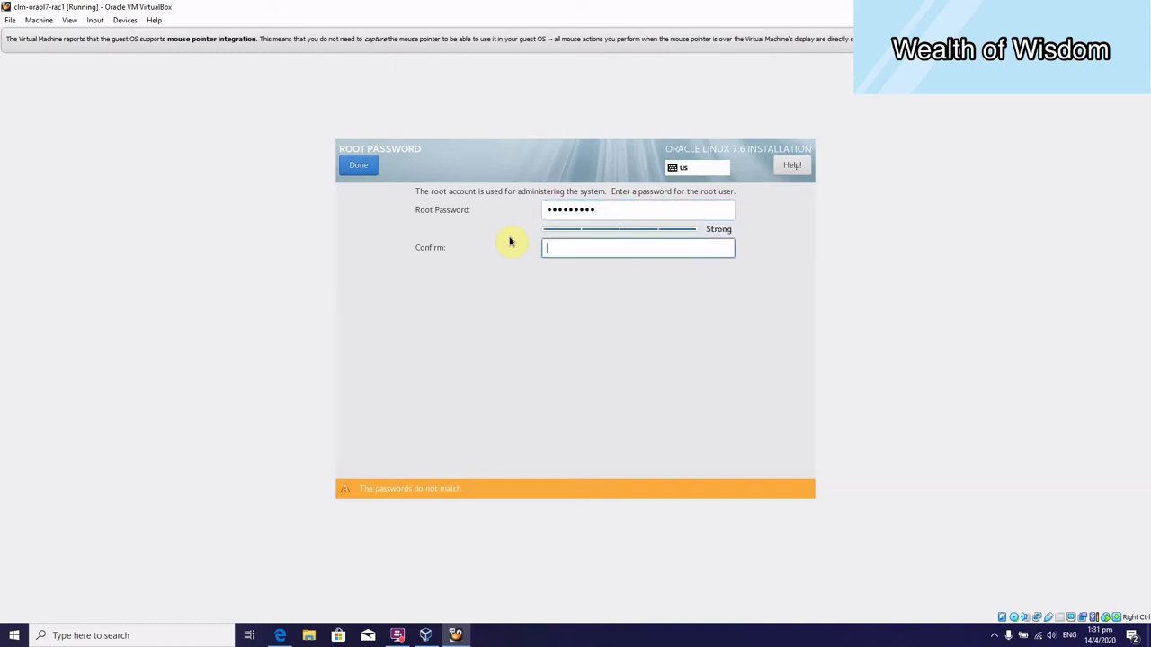
text(oracle123)
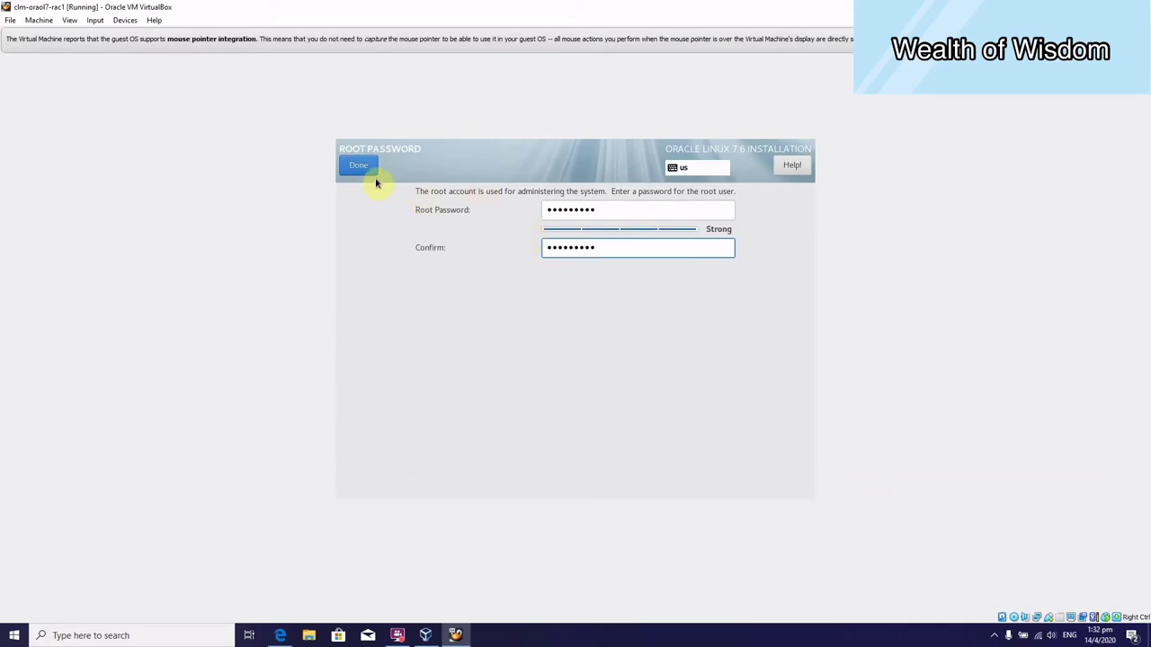
click(363, 169)
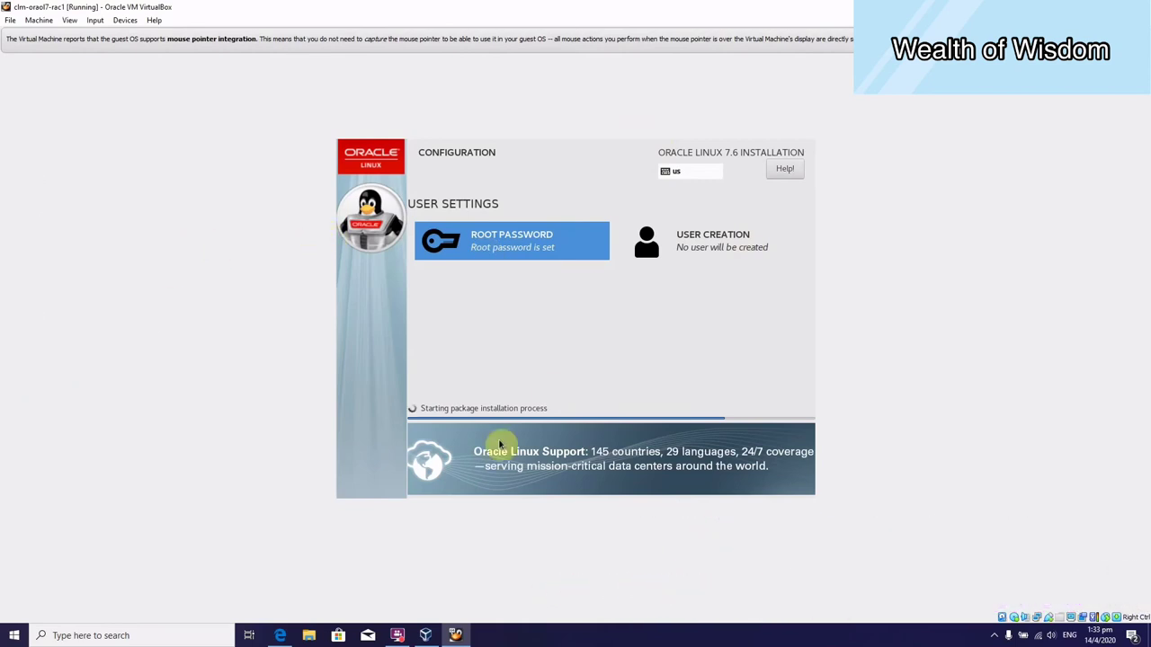
Reboot the VM once the installation reports Complete.
click(396, 635)
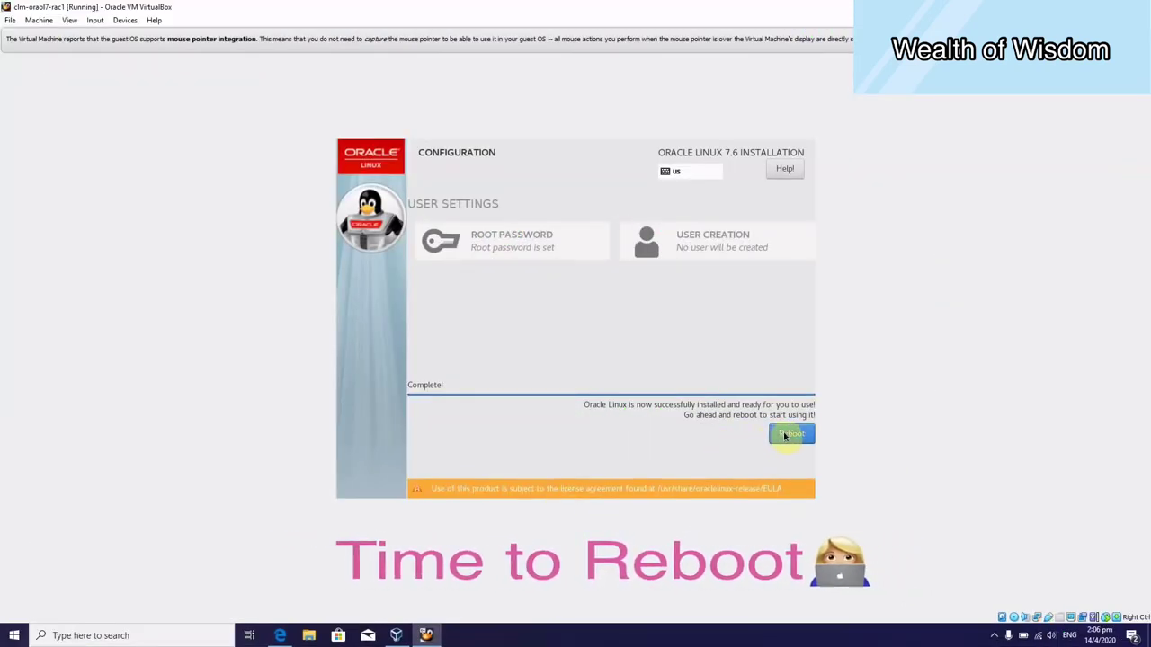
click(785, 435)
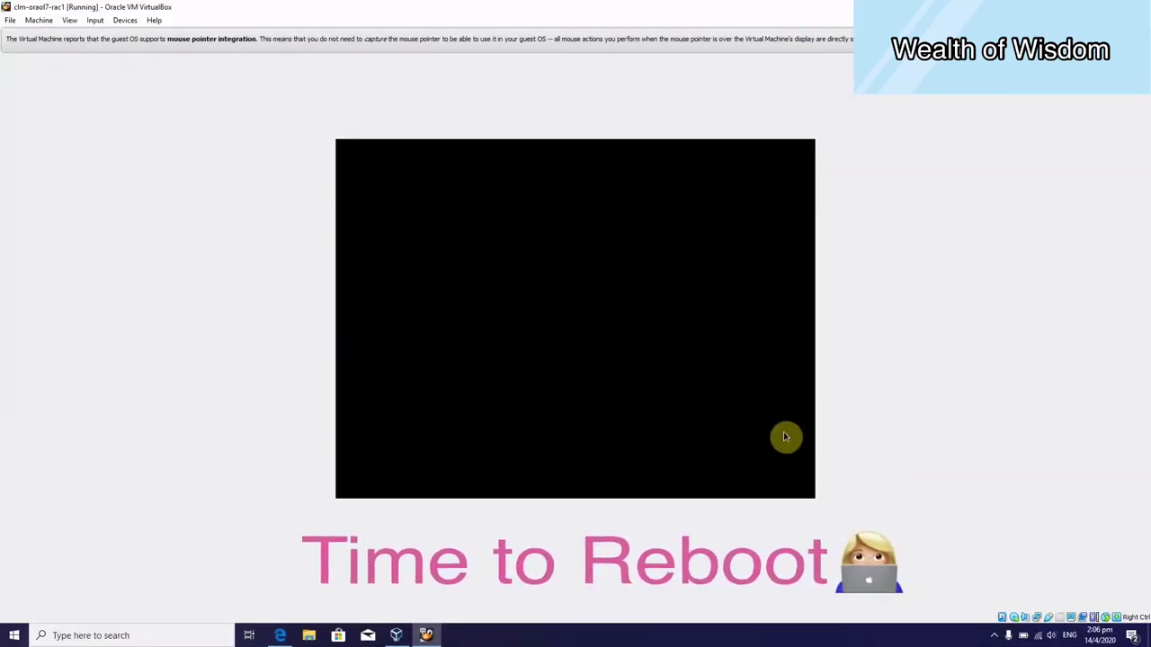